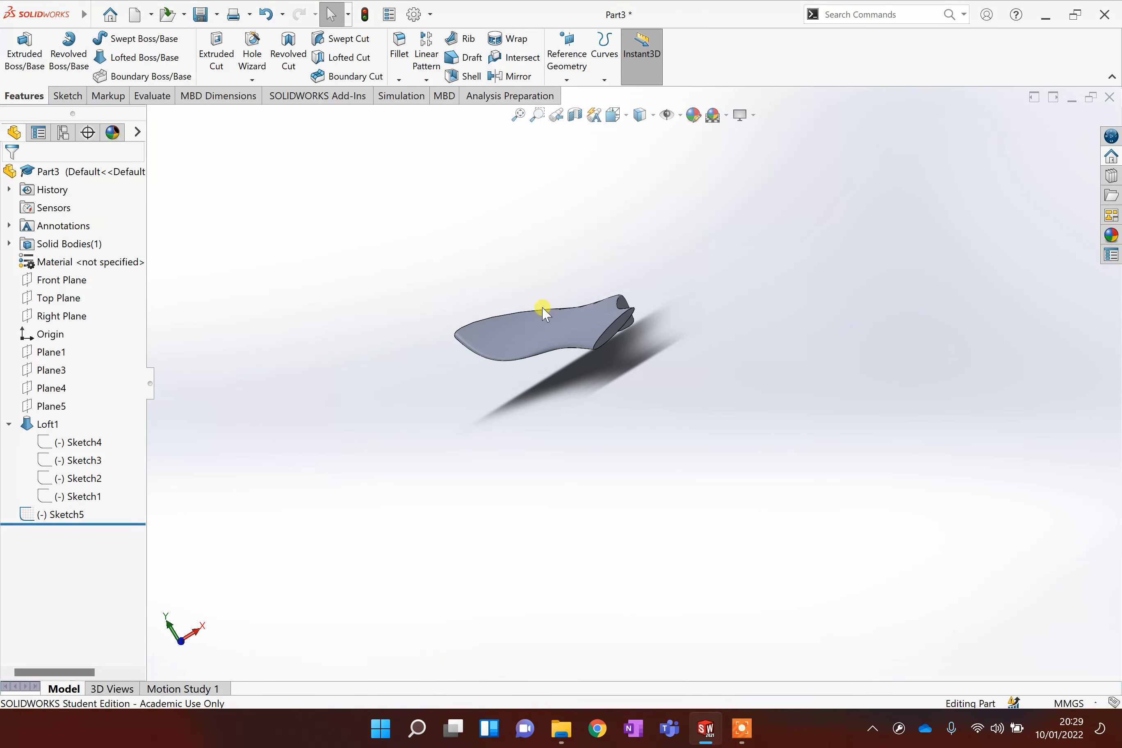
# Examine the finished lofted body from several angles, including both of its ends
pyautogui.scroll(-3, 612, 335)
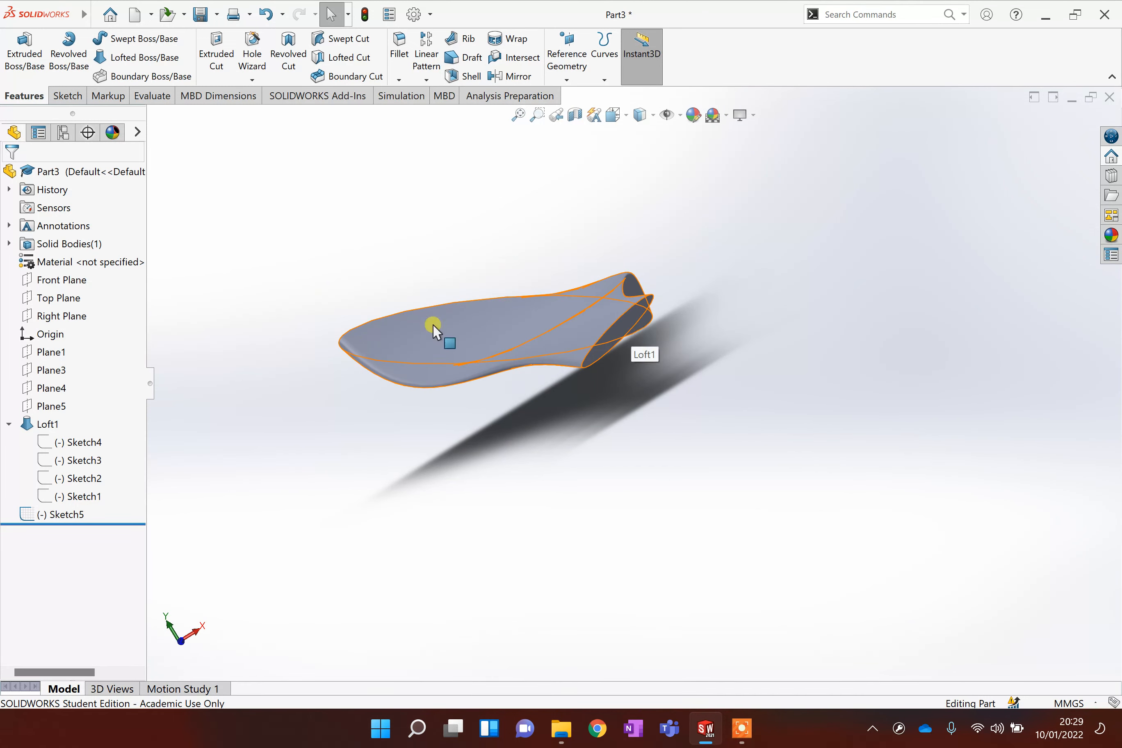
pyautogui.scroll(2, 465, 335)
pyautogui.moveTo(476, 383); pyautogui.dragTo(739, 451, button='middle')
pyautogui.moveTo(597, 431)
pyautogui.mouseDown(button='middle')
pyautogui.moveTo(662, 430)
pyautogui.moveTo(526, 328)
pyautogui.moveTo(593, 311)
pyautogui.moveTo(745, 366)
pyautogui.moveTo(541, 306)
pyautogui.moveTo(676, 381)
pyautogui.moveTo(602, 426)
pyautogui.mouseUp(button='middle')
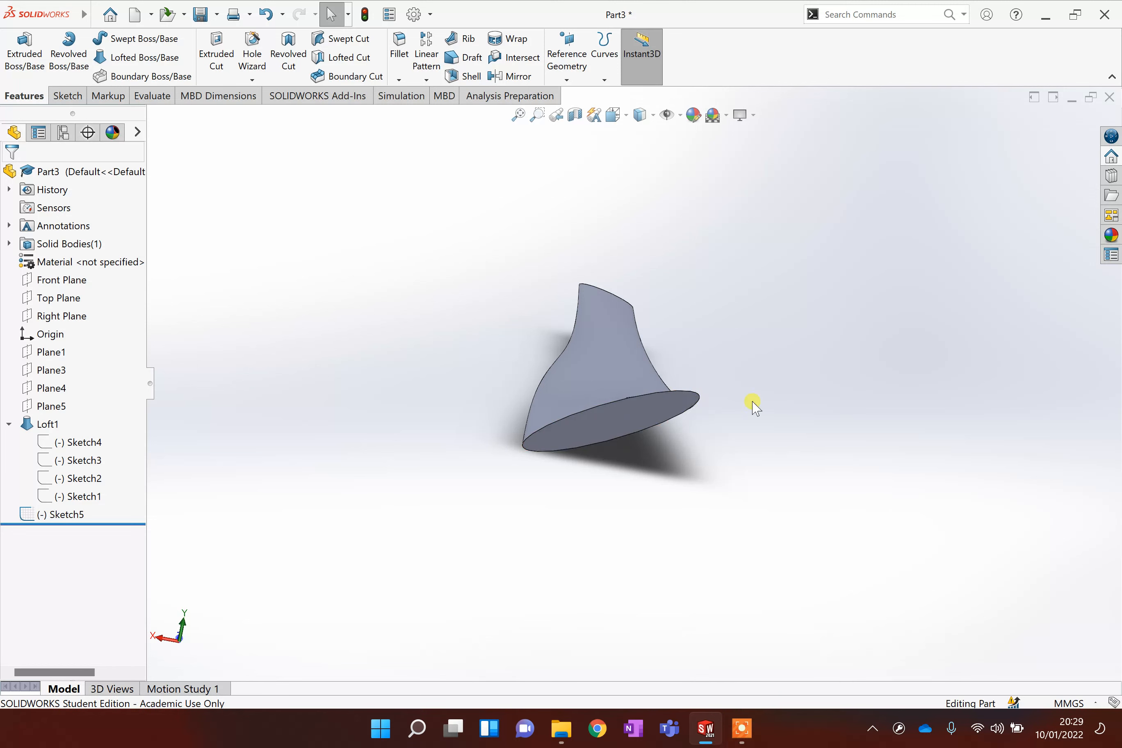
pyautogui.moveTo(751, 403); pyautogui.dragTo(569, 436, button='middle')
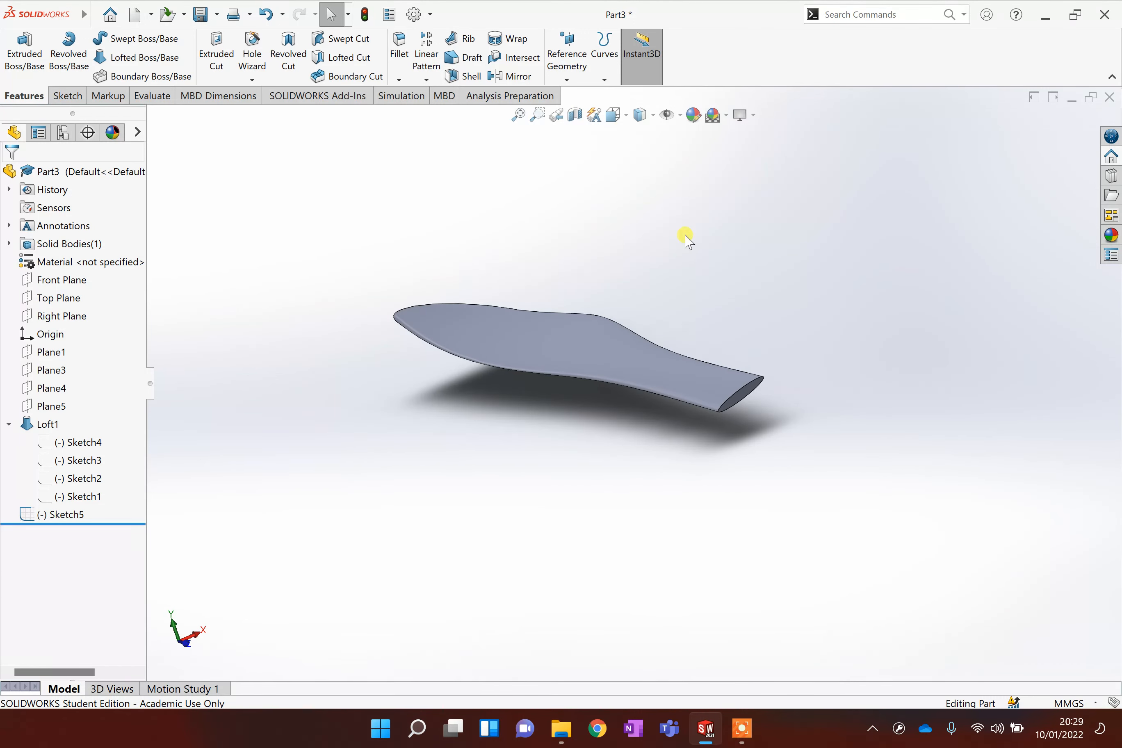
# Create a new part document
pyautogui.click(746, 737)
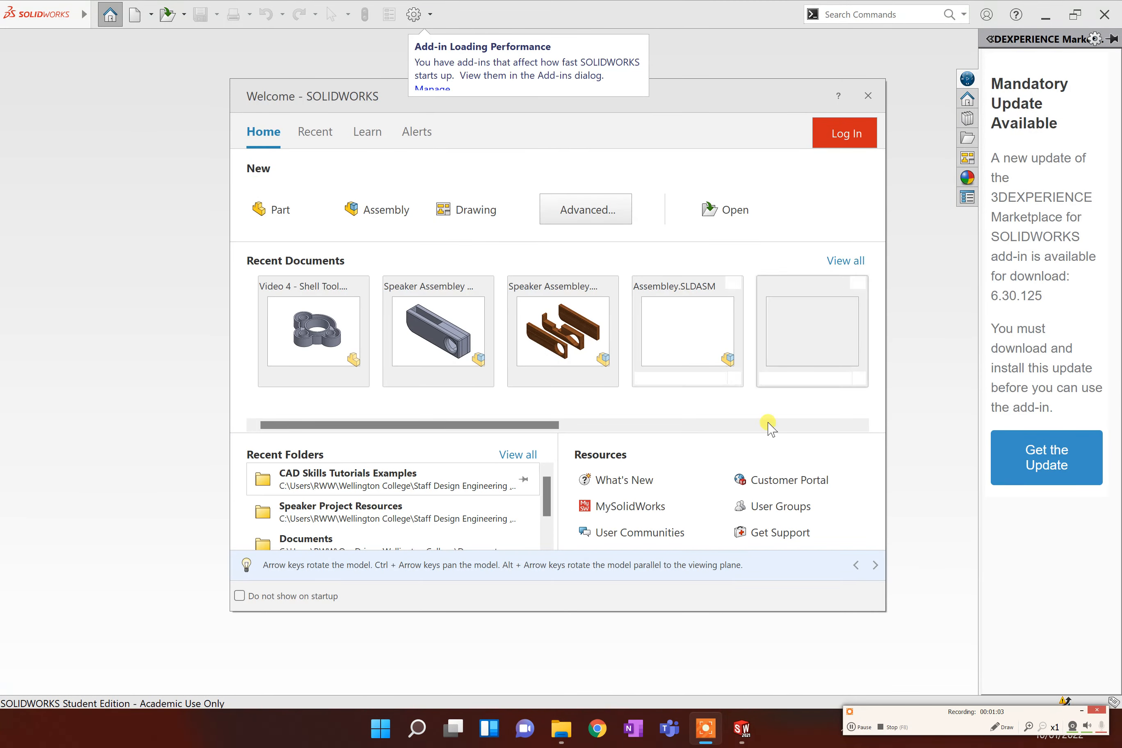
pyautogui.click(290, 212)
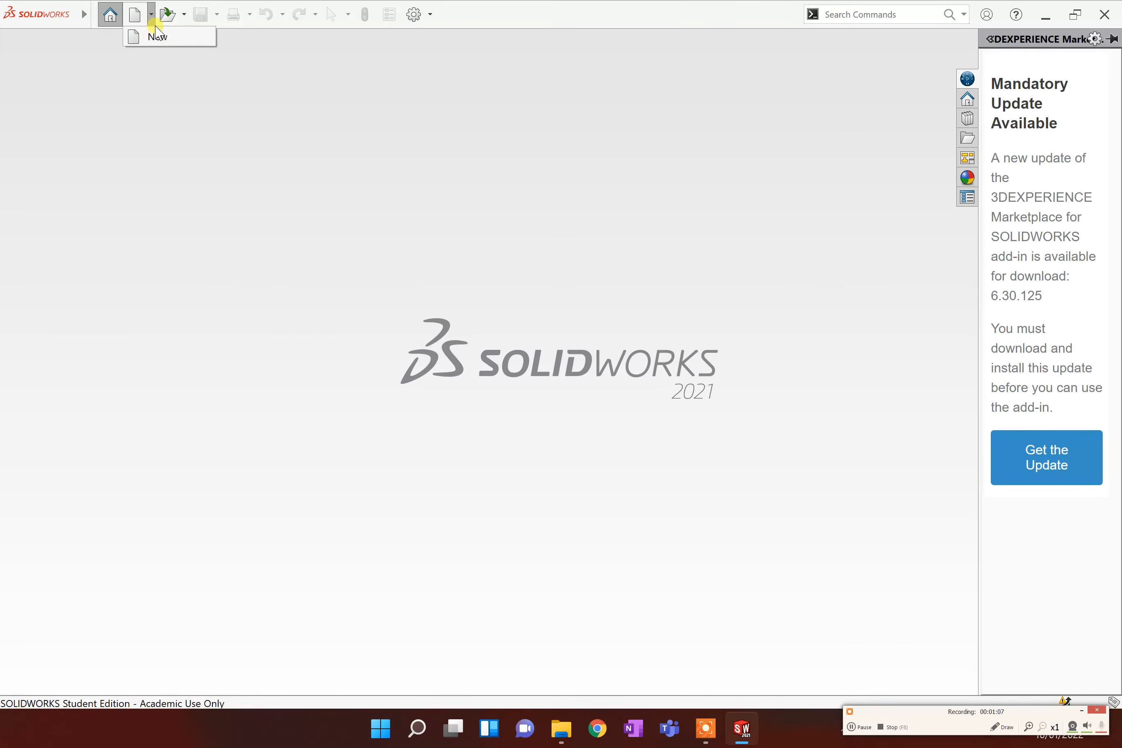
pyautogui.click(157, 36)
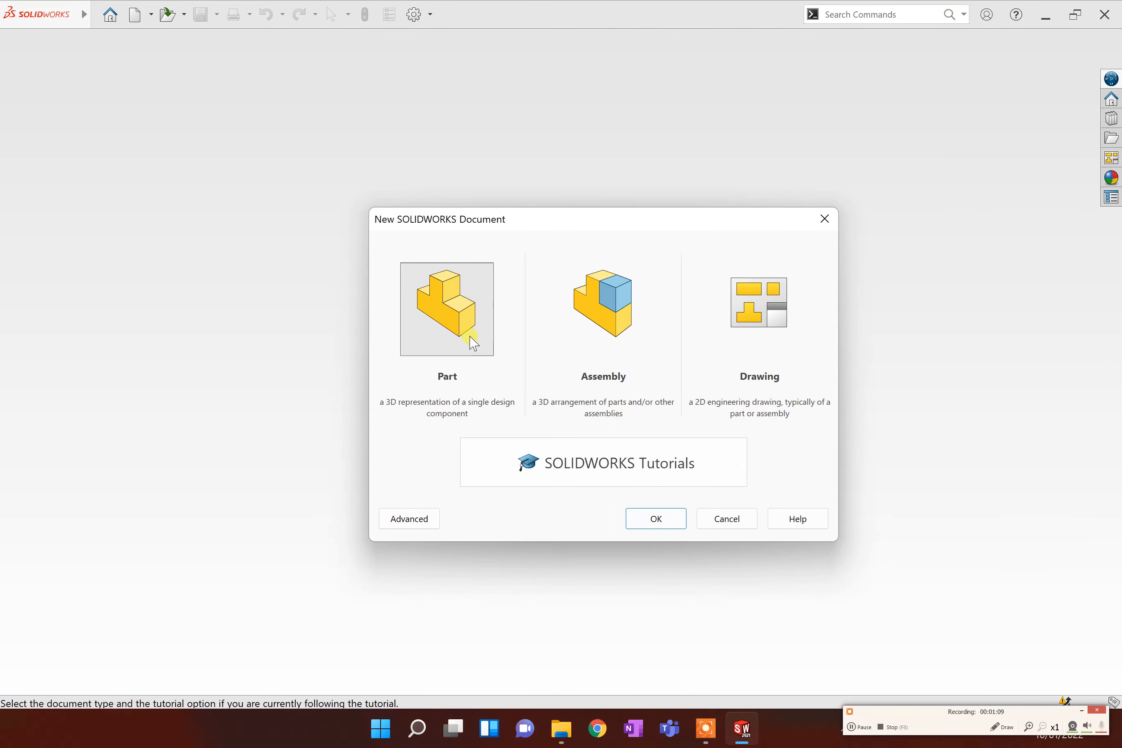
pyautogui.click(476, 343)
pyautogui.click(667, 519)
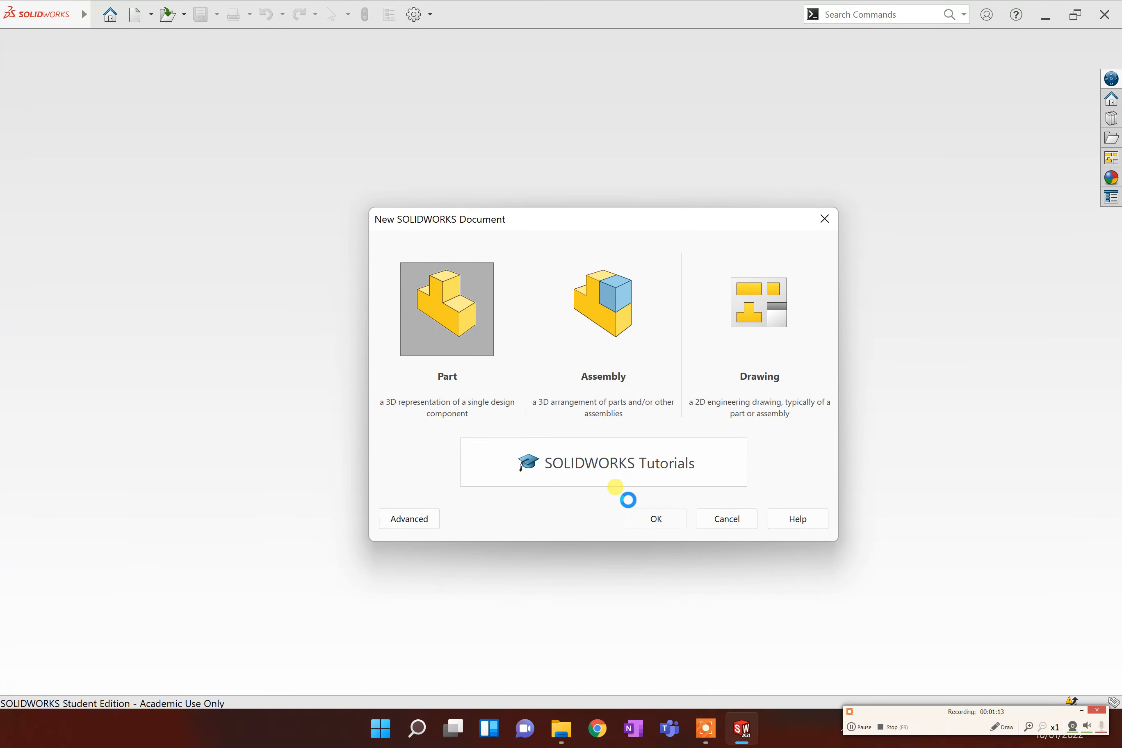
pyautogui.click(860, 728)
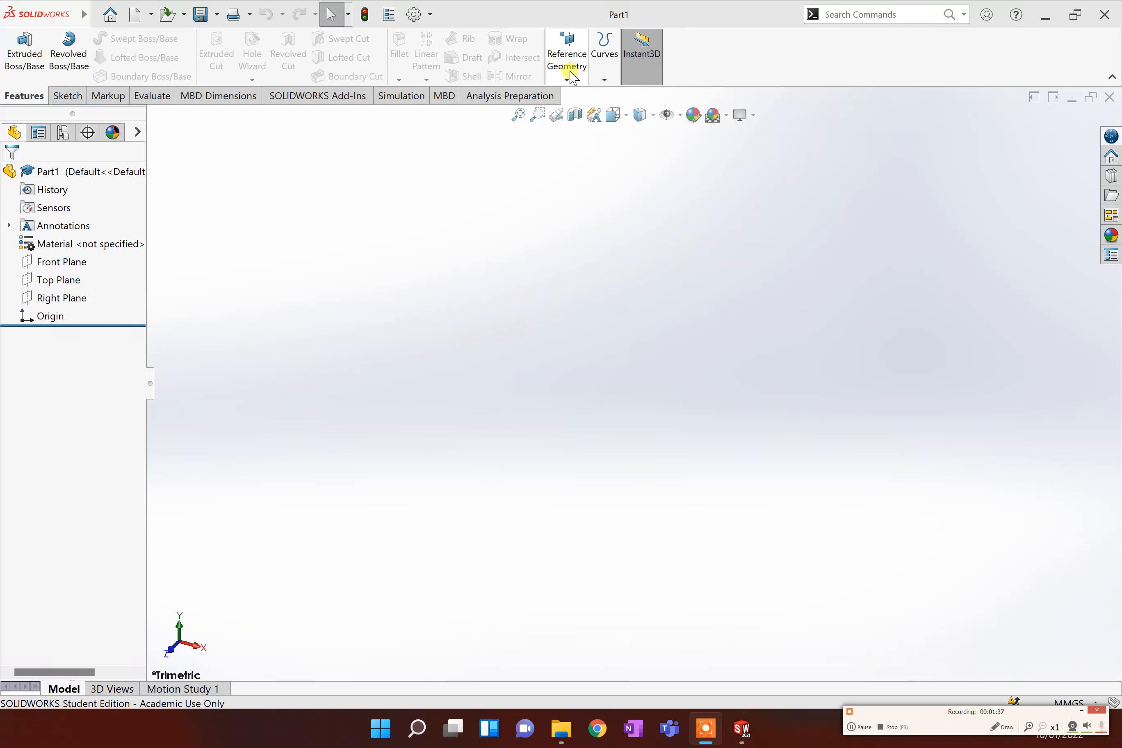
# Create a reference plane offset 10 mm from the Front Plane
pyautogui.click(572, 80)
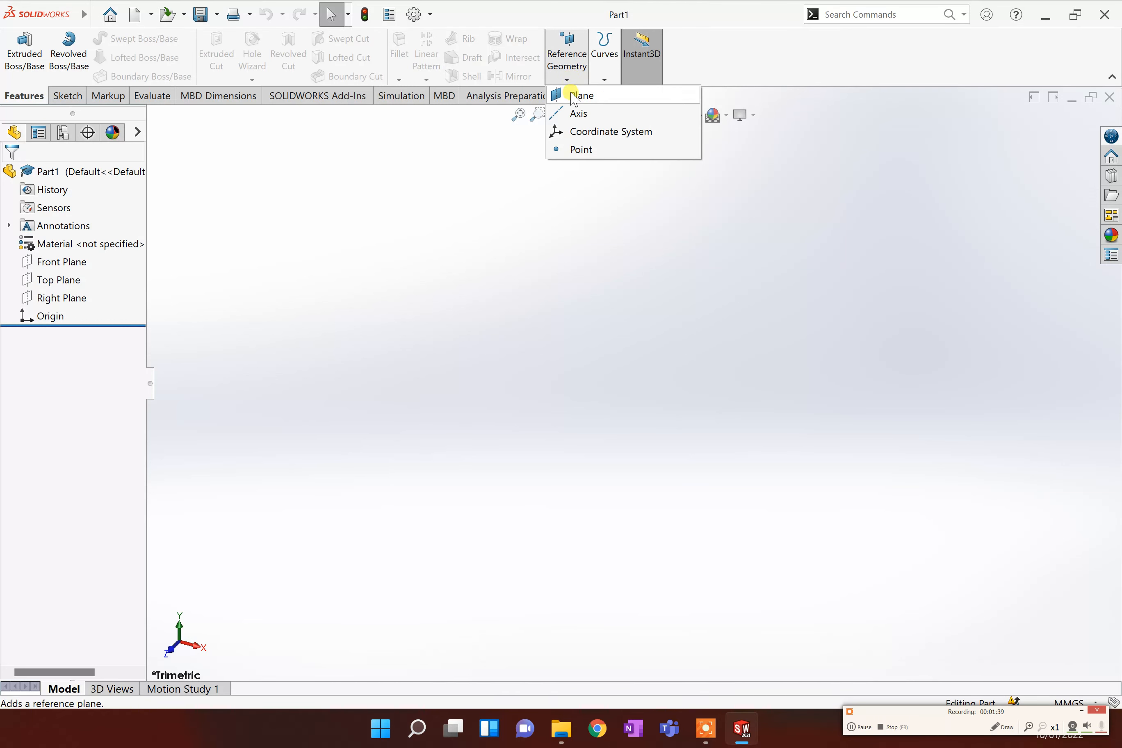
pyautogui.click(603, 103)
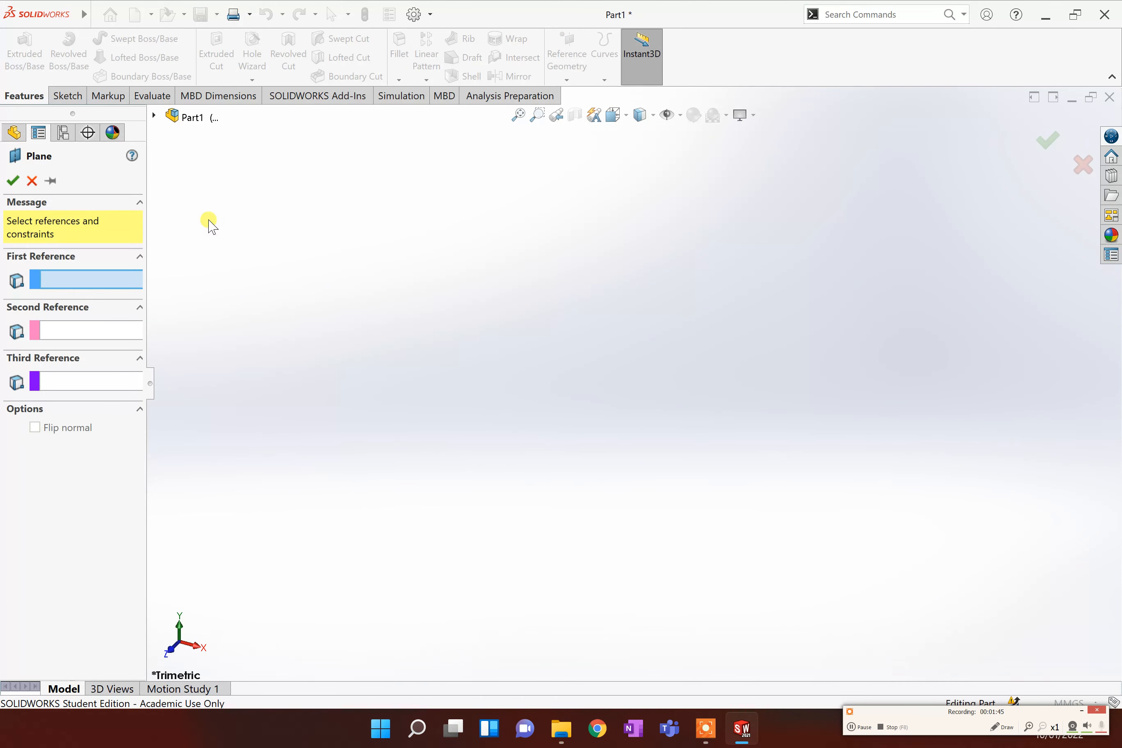
pyautogui.click(153, 117)
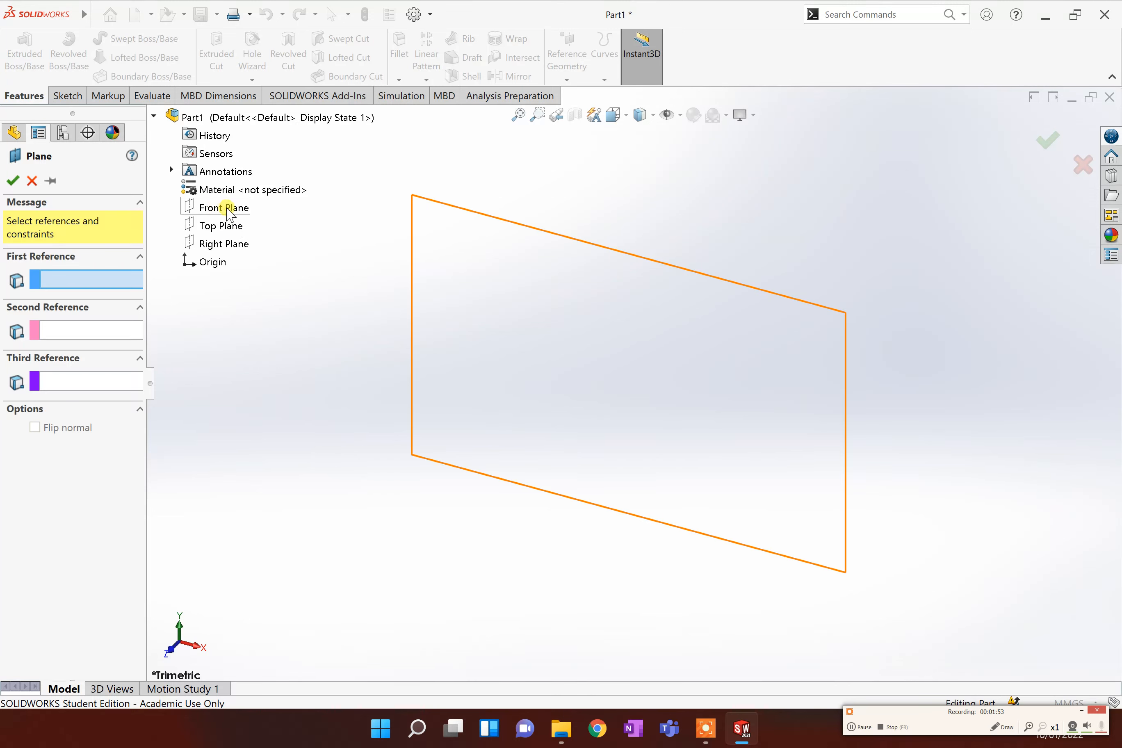
pyautogui.click(228, 213)
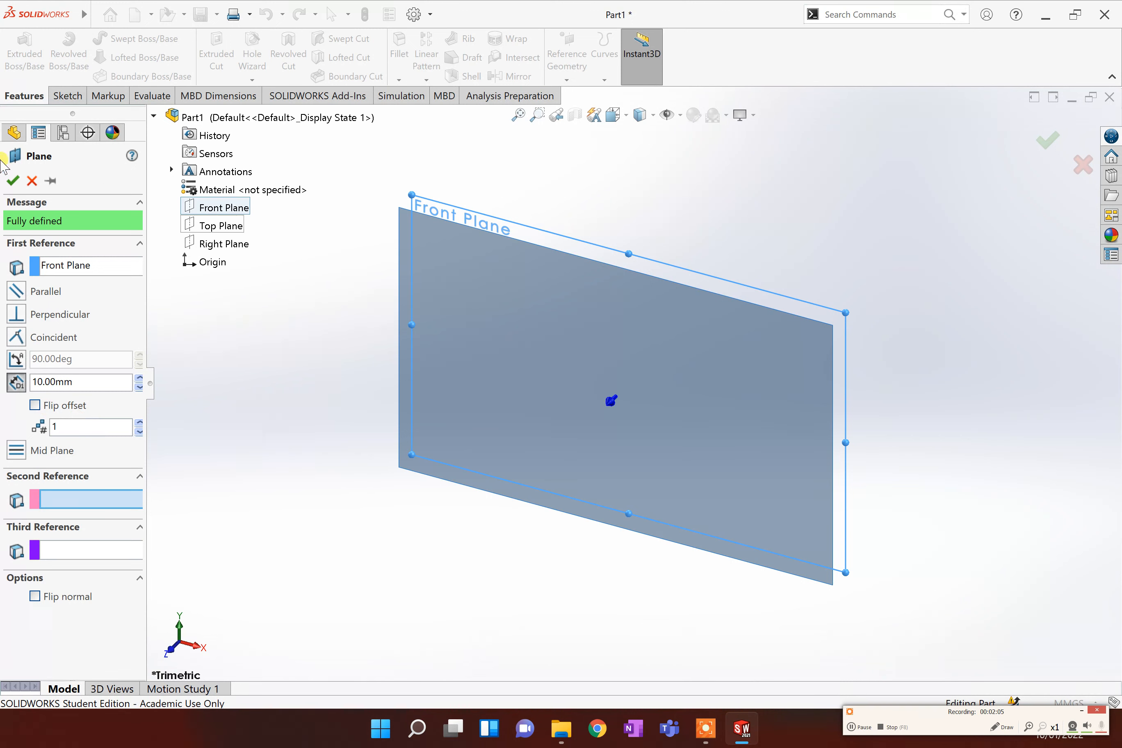
pyautogui.click(13, 180)
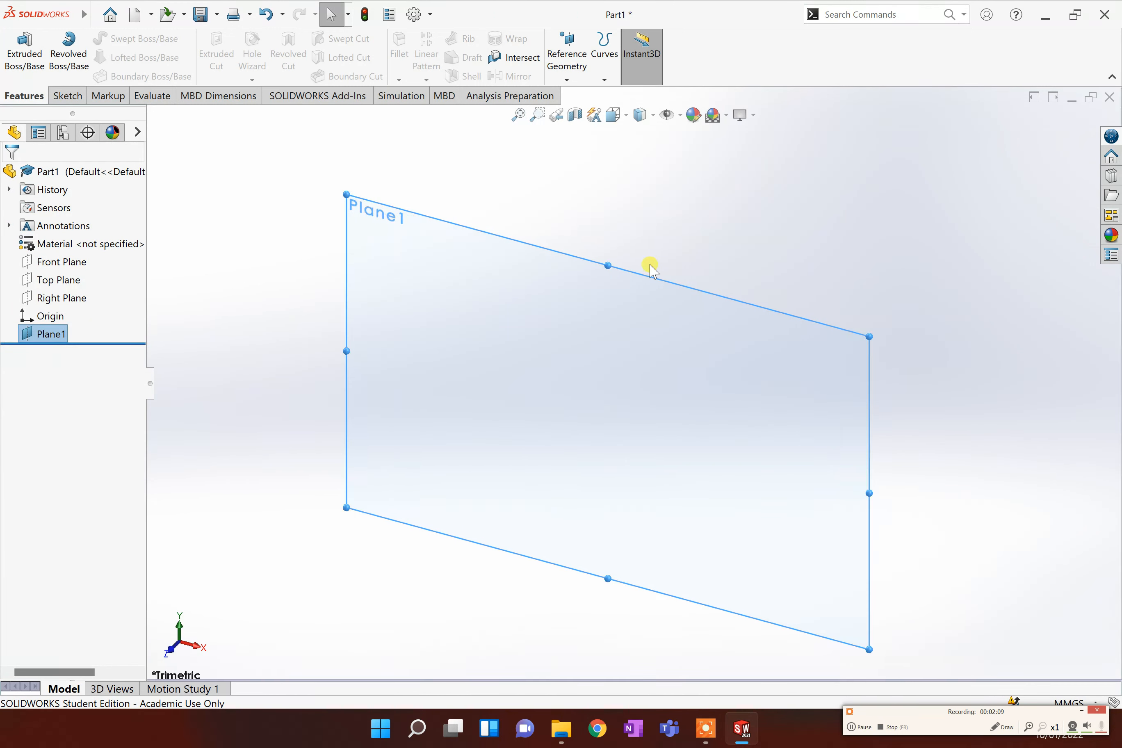
pyautogui.scroll(5, 650, 268)
pyautogui.click(792, 432)
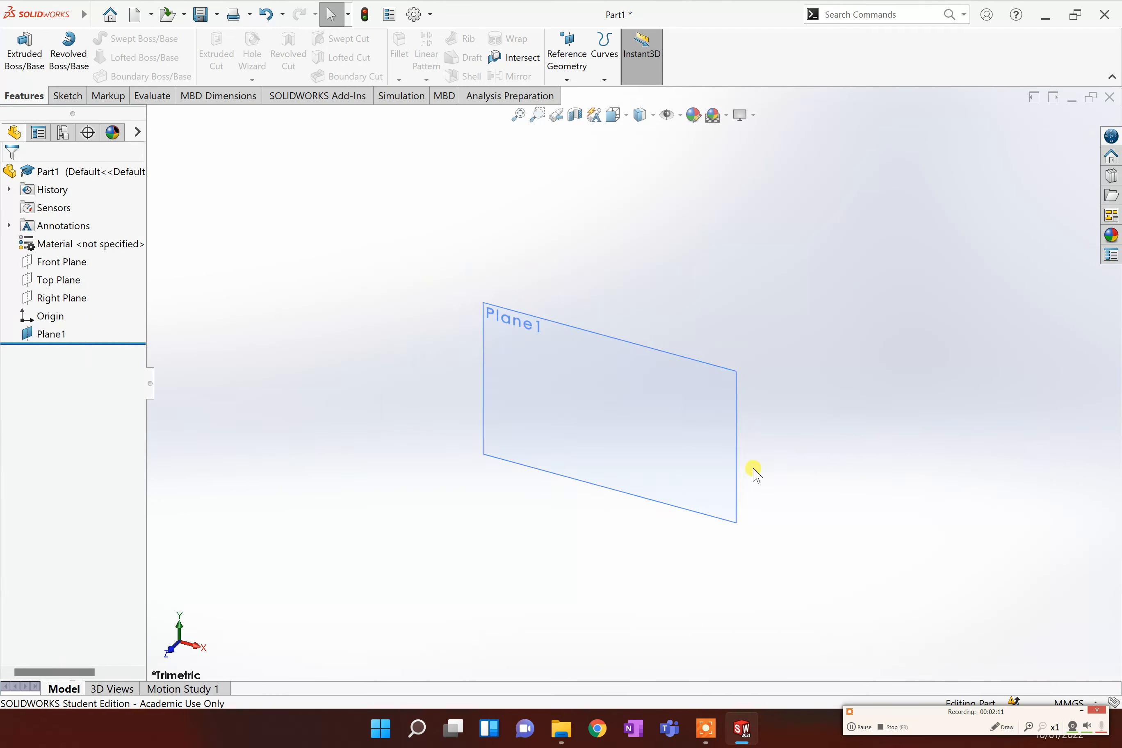
# Create a second reference plane offset 250 mm from Plane1
pyautogui.moveTo(756, 475); pyautogui.dragTo(792, 476, button='middle')
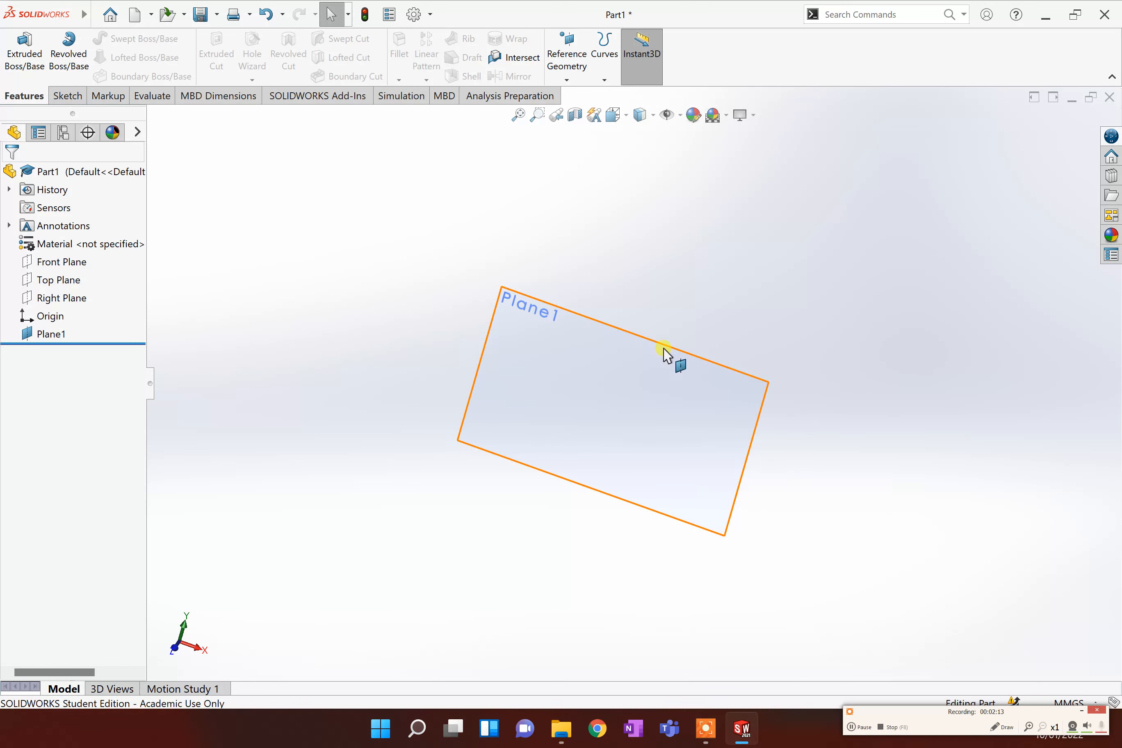
pyautogui.scroll(-2, 676, 451)
pyautogui.scroll(5, 705, 449)
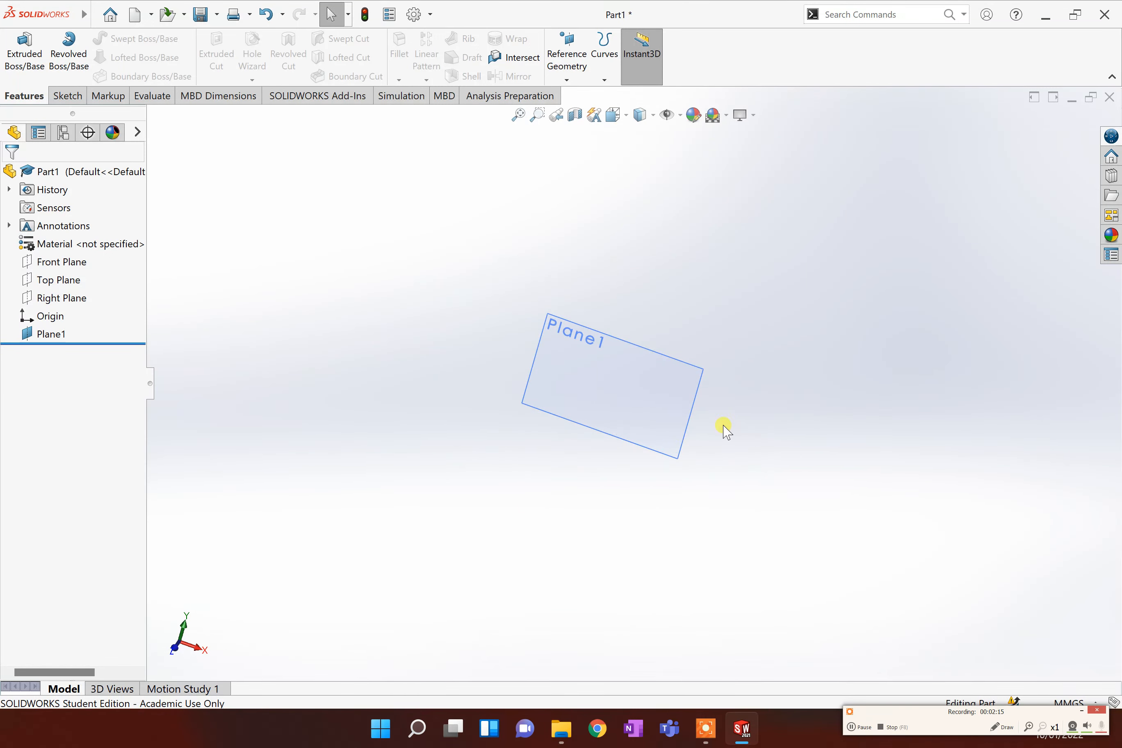
pyautogui.moveTo(727, 431); pyautogui.dragTo(691, 431, button='middle')
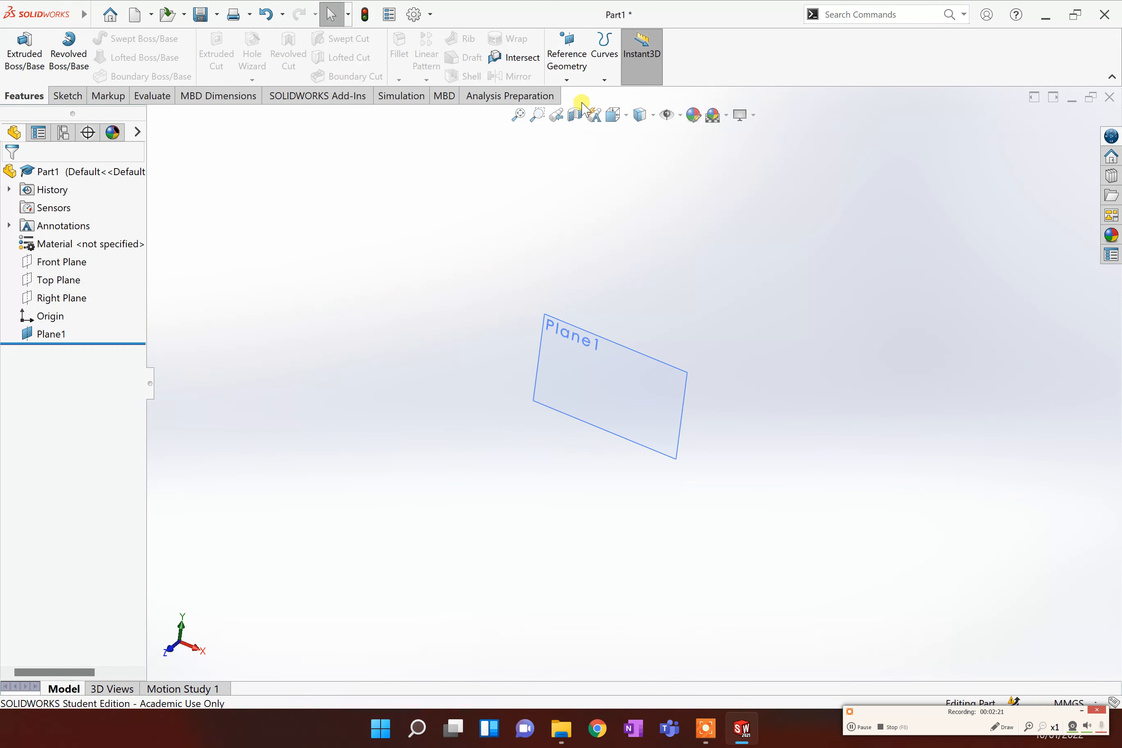
pyautogui.click(568, 80)
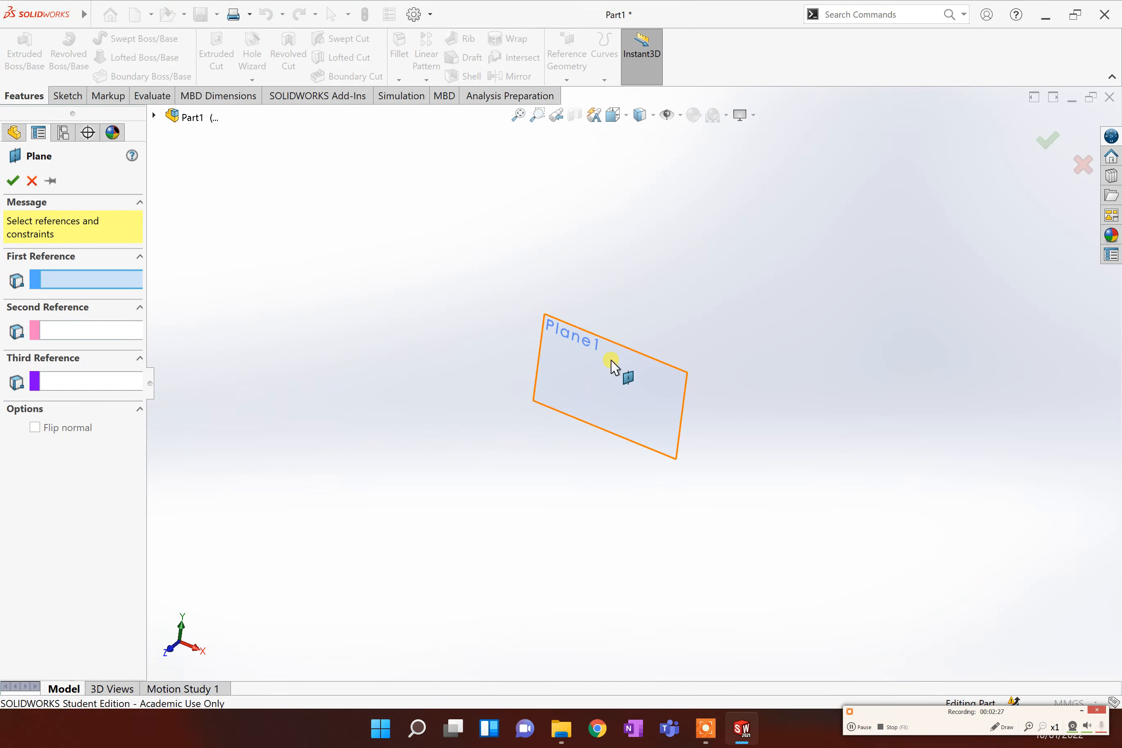
pyautogui.click(613, 346)
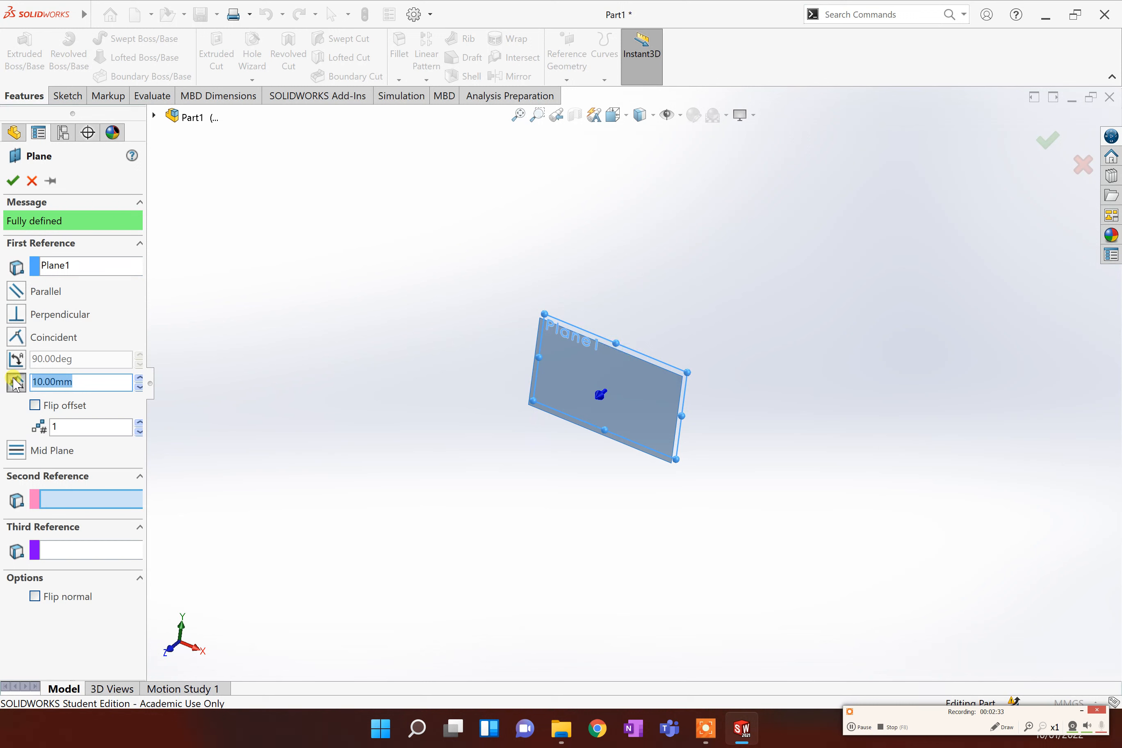
pyautogui.write('250')
pyautogui.click(14, 183)
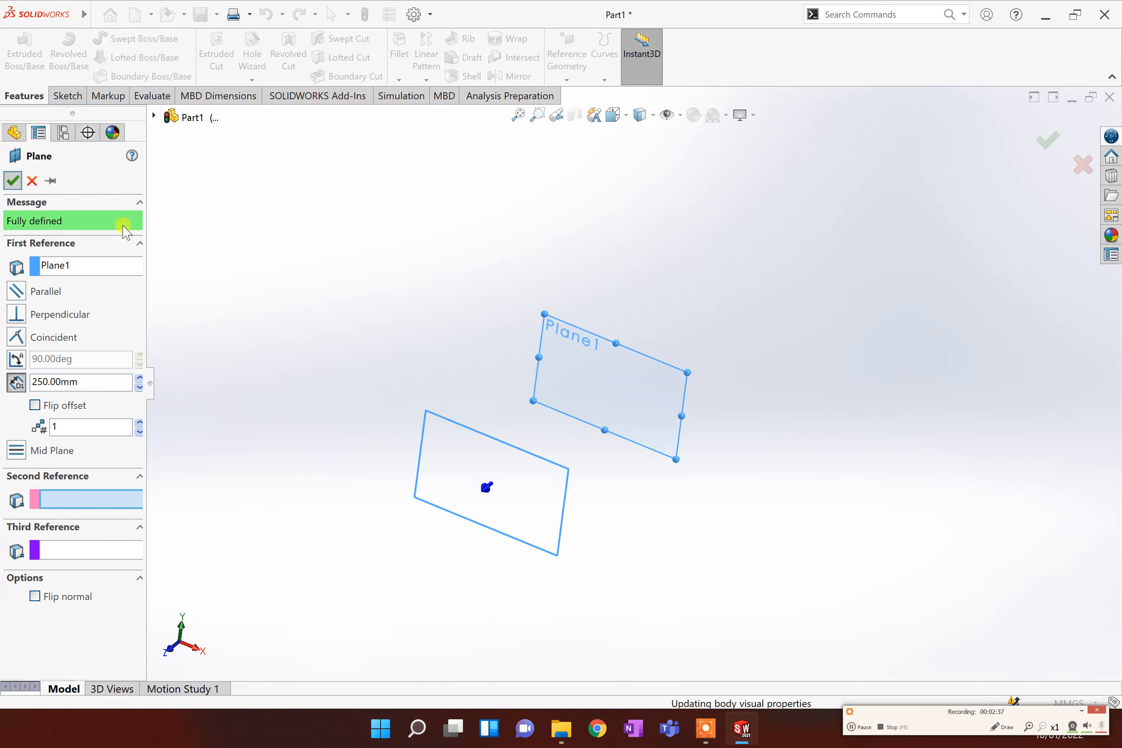
pyautogui.click(704, 376)
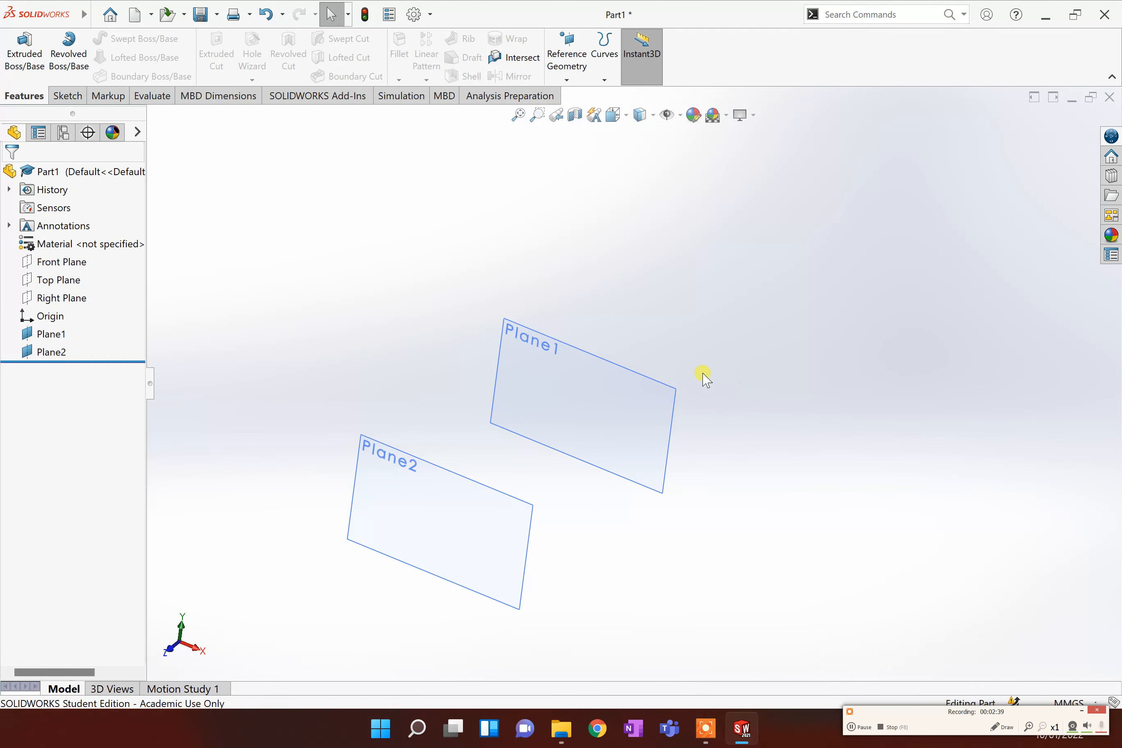
# Create a third reference plane offset 250 mm from Plane2, on the side away from Plane1
pyautogui.moveTo(601, 353); pyautogui.dragTo(641, 375, button='middle')
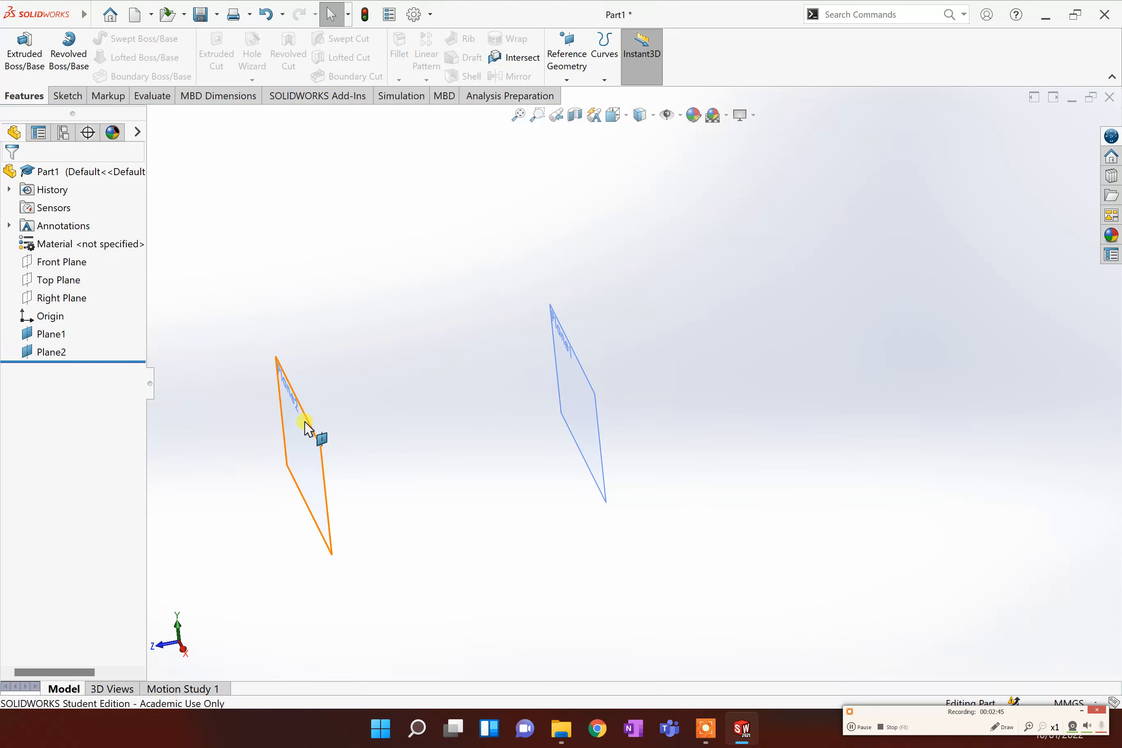
pyautogui.scroll(3, 669, 463)
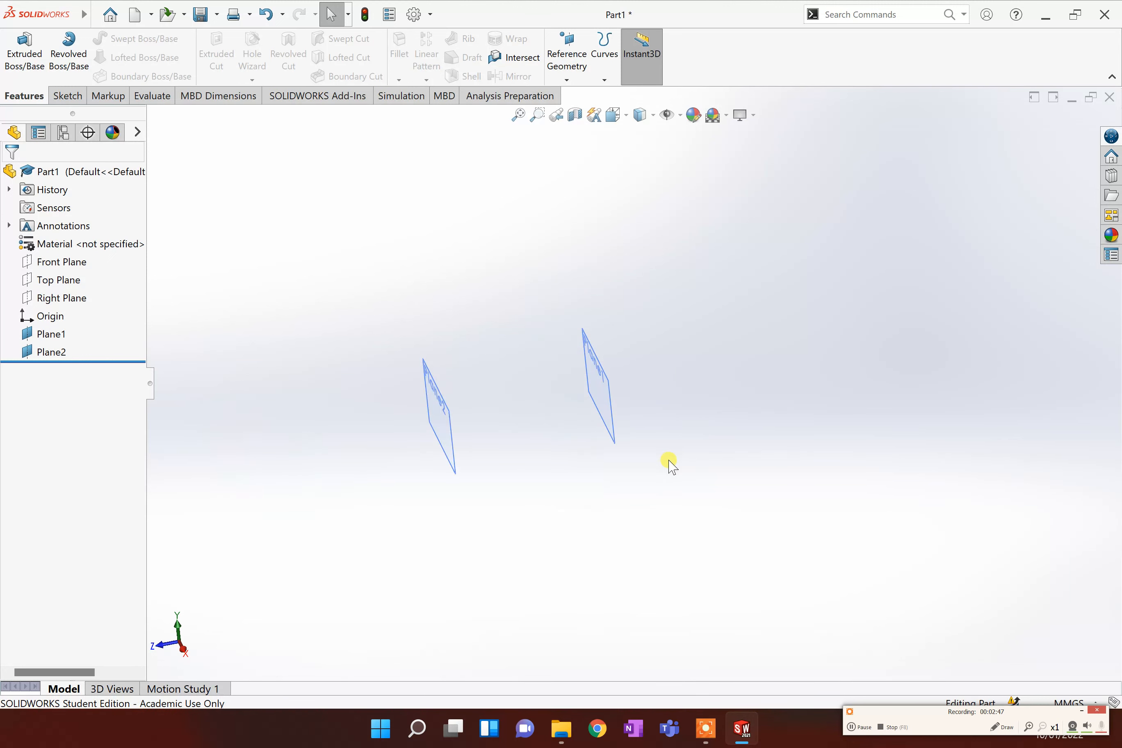
pyautogui.moveTo(443, 468); pyautogui.dragTo(476, 476, button='middle')
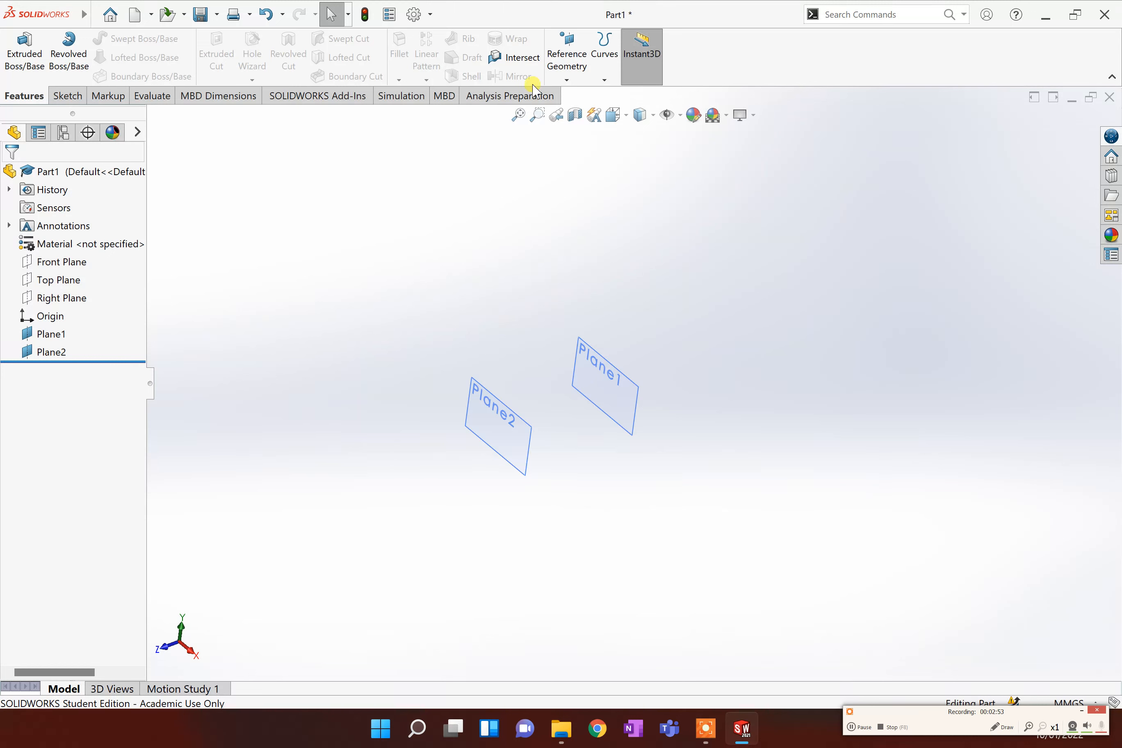
pyautogui.click(569, 81)
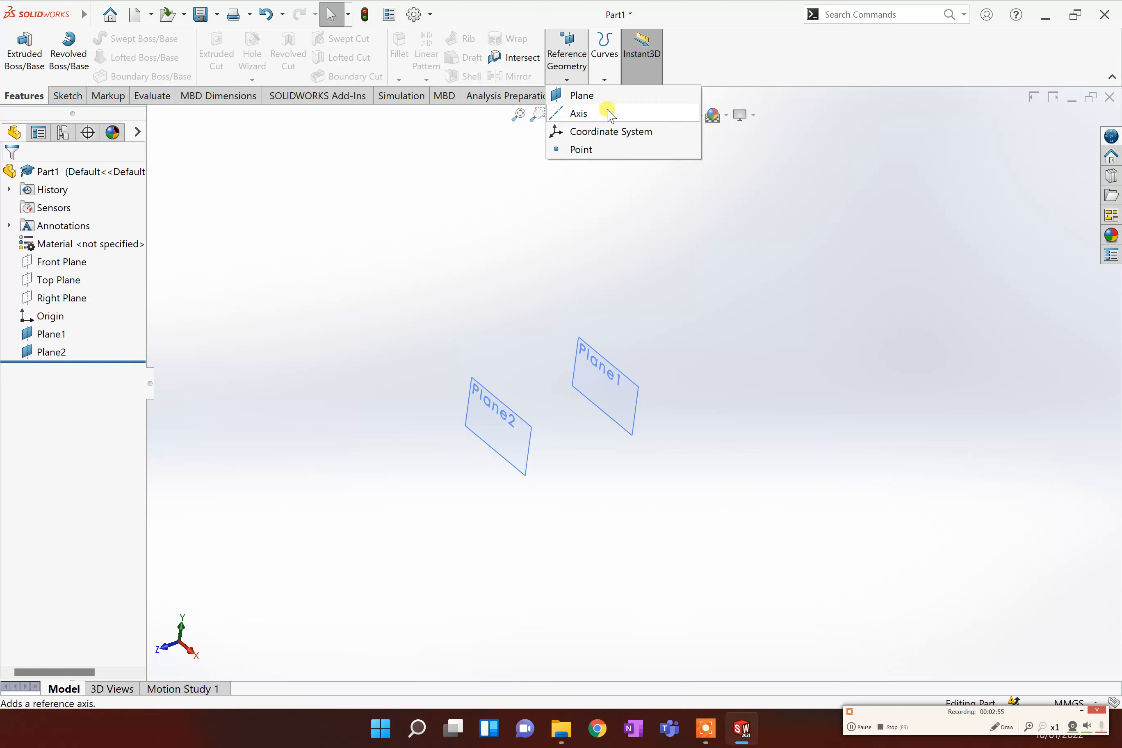
pyautogui.click(595, 95)
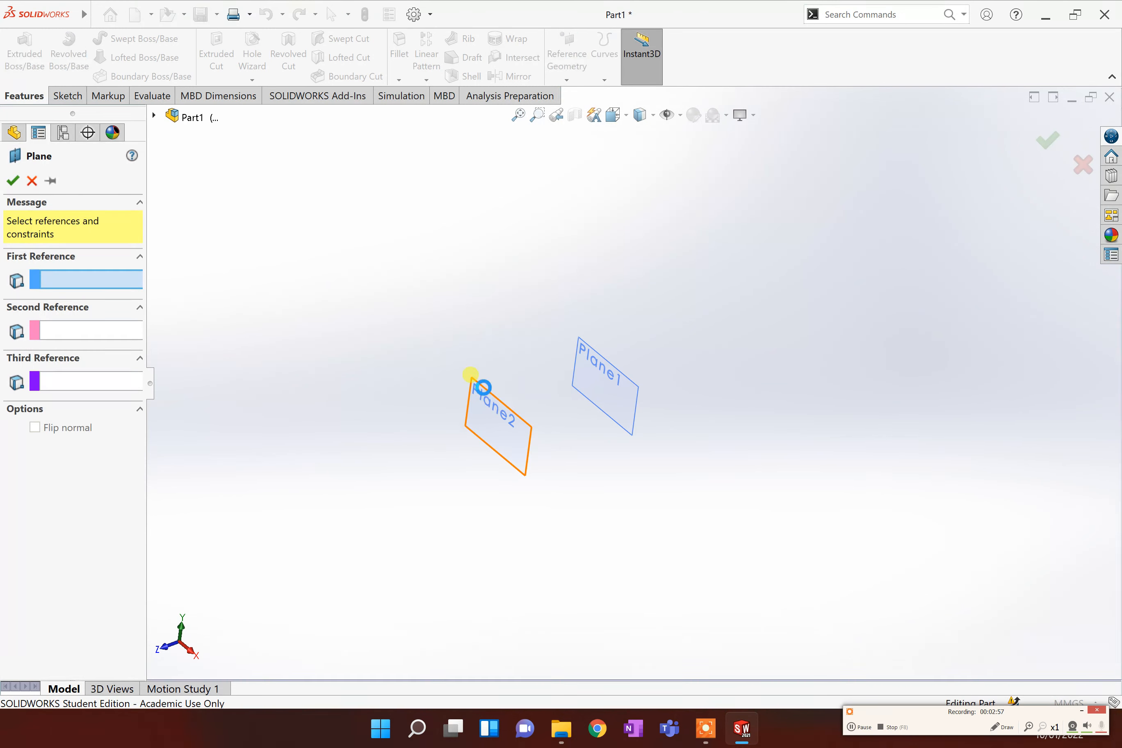
pyautogui.click(486, 408)
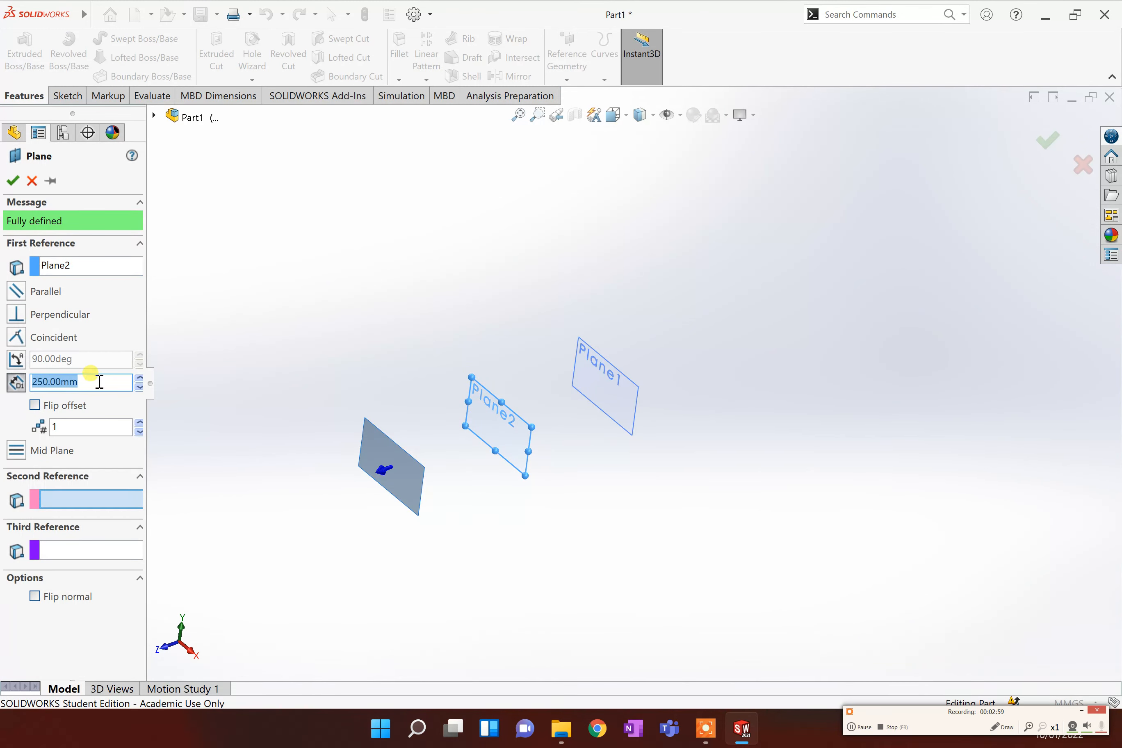
pyautogui.click(104, 381)
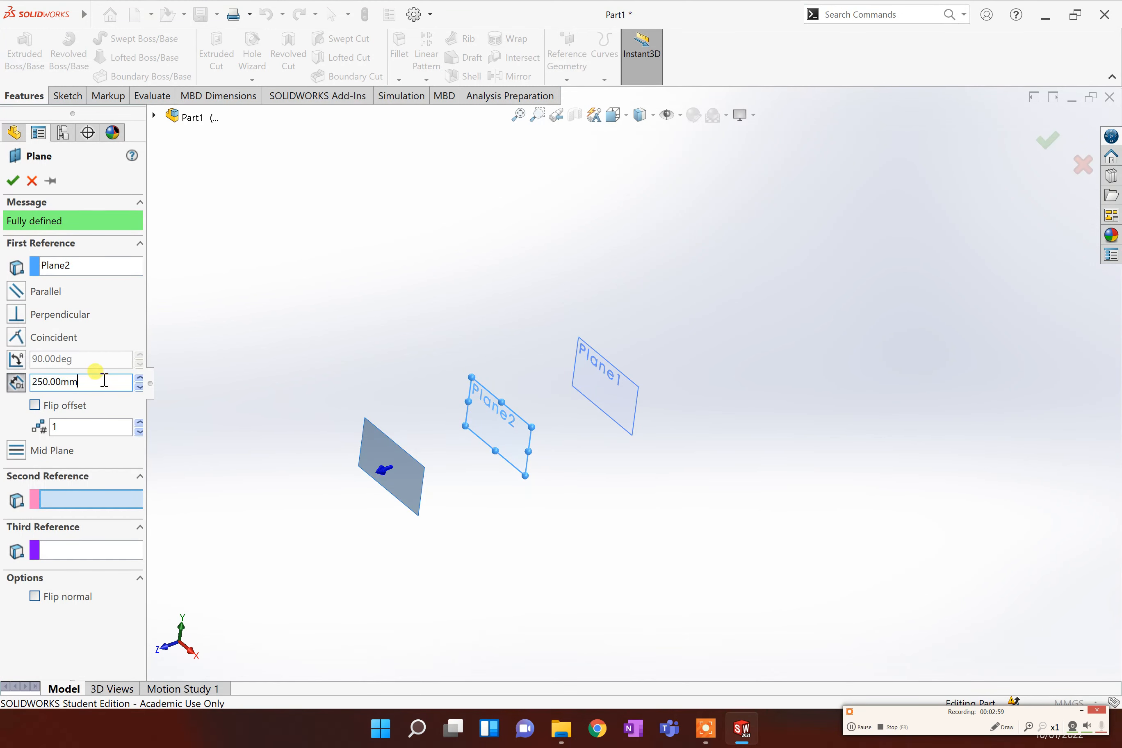
pyautogui.click(15, 183)
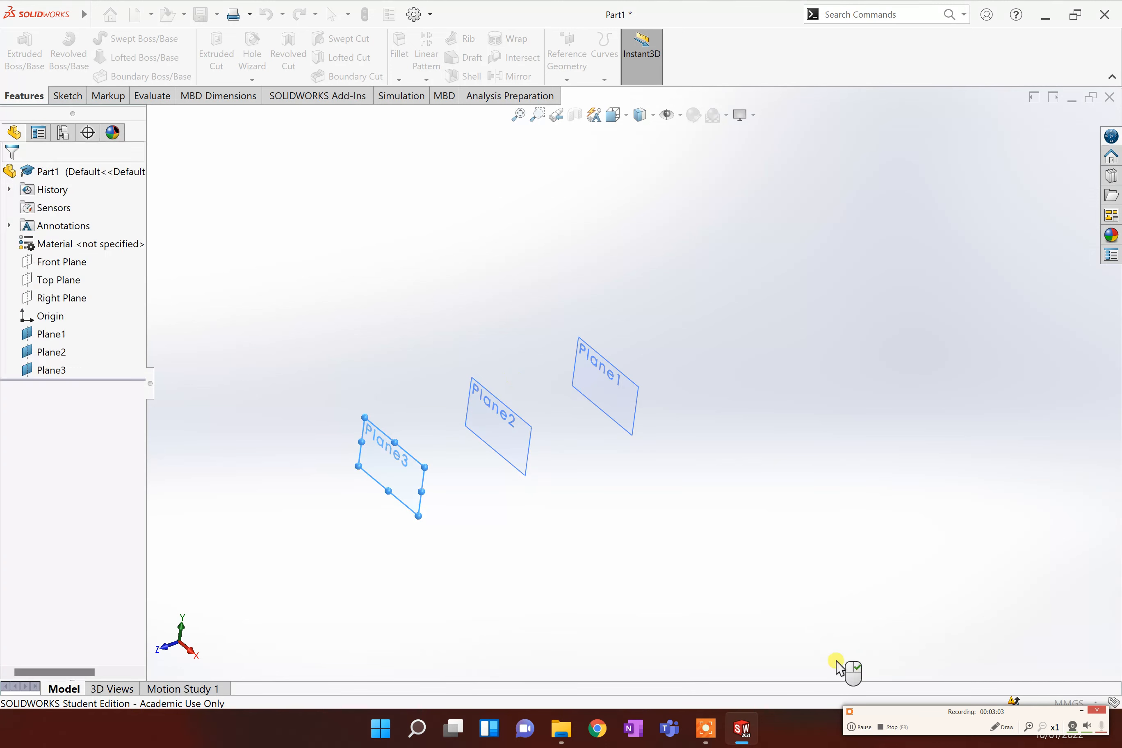
pyautogui.click(855, 728)
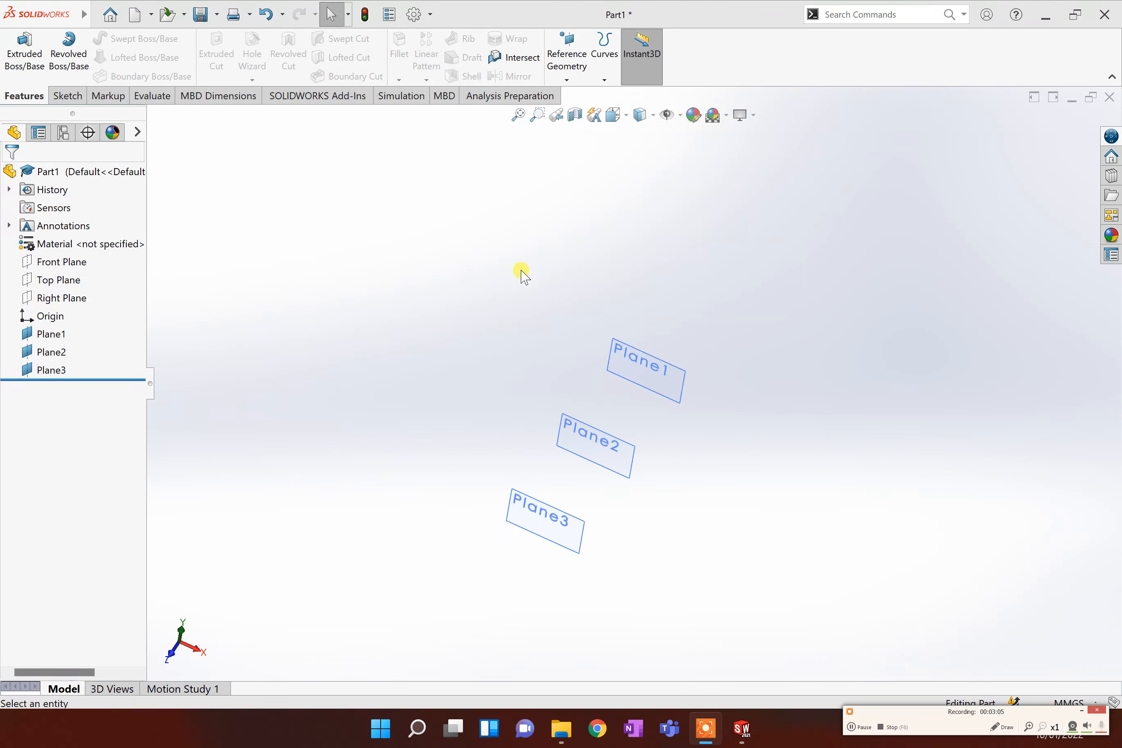
# Create a fourth reference plane offset 250 mm from Plane3, continuing the row of parallel planes
pyautogui.moveTo(676, 488); pyautogui.dragTo(639, 232, button='middle')
pyautogui.click(567, 79)
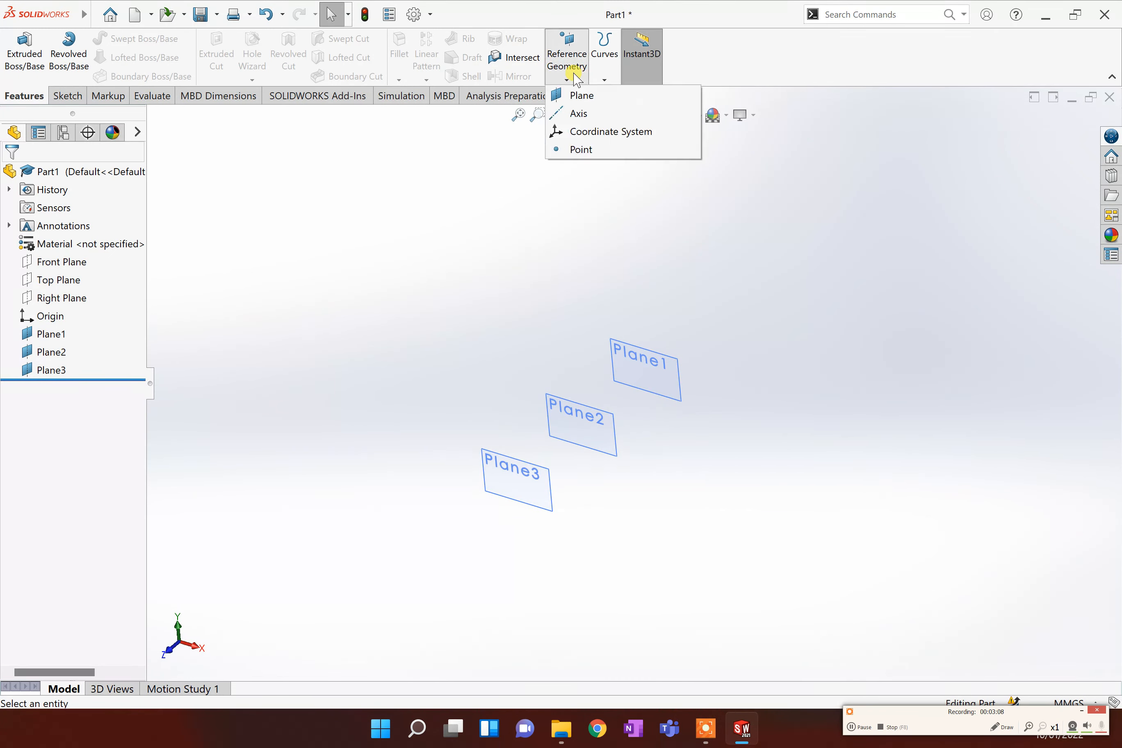
pyautogui.click(595, 101)
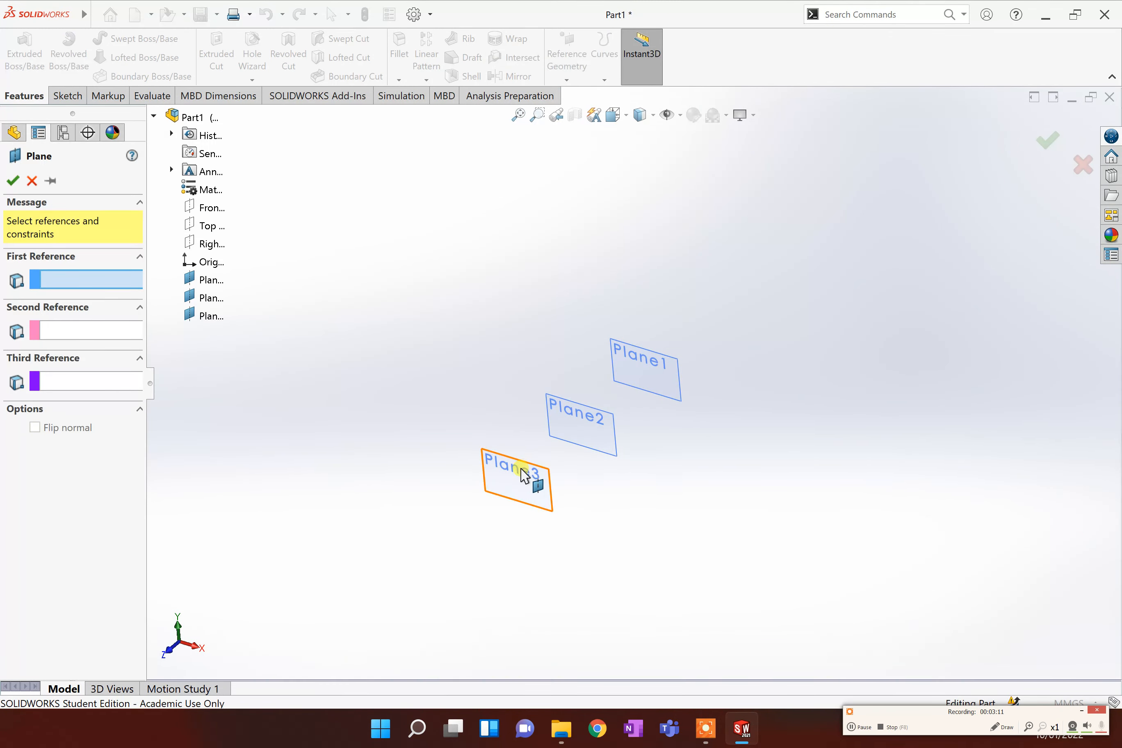
pyautogui.click(508, 501)
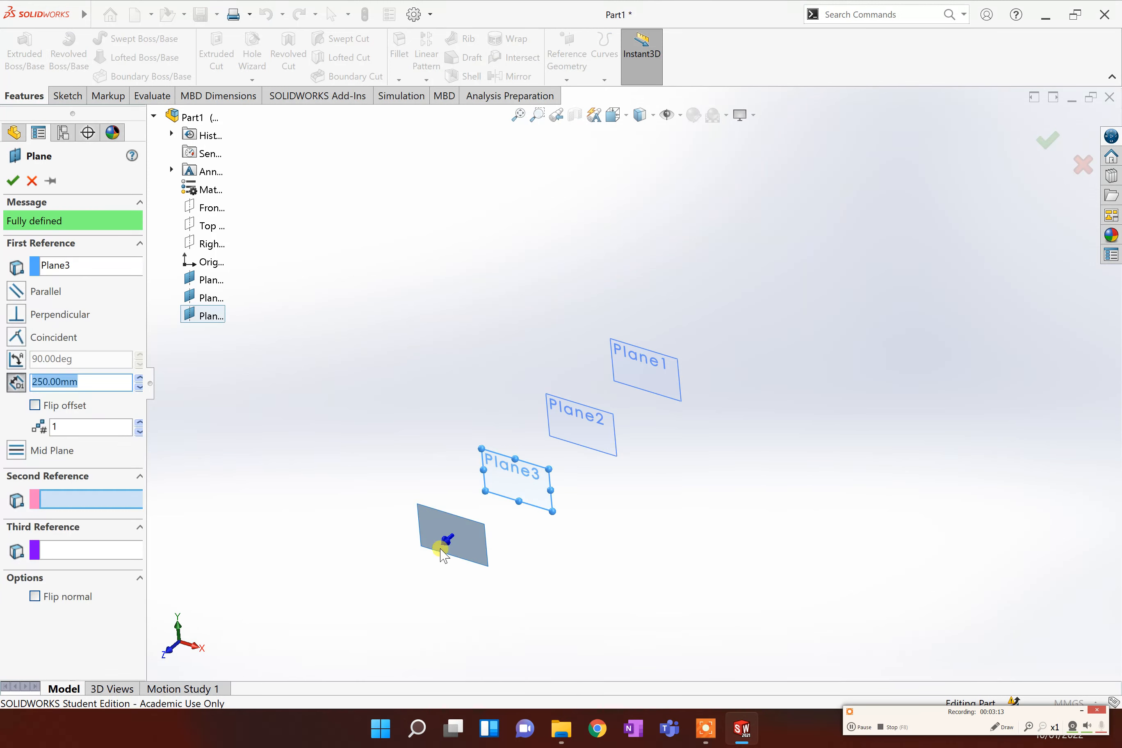
pyautogui.click(13, 180)
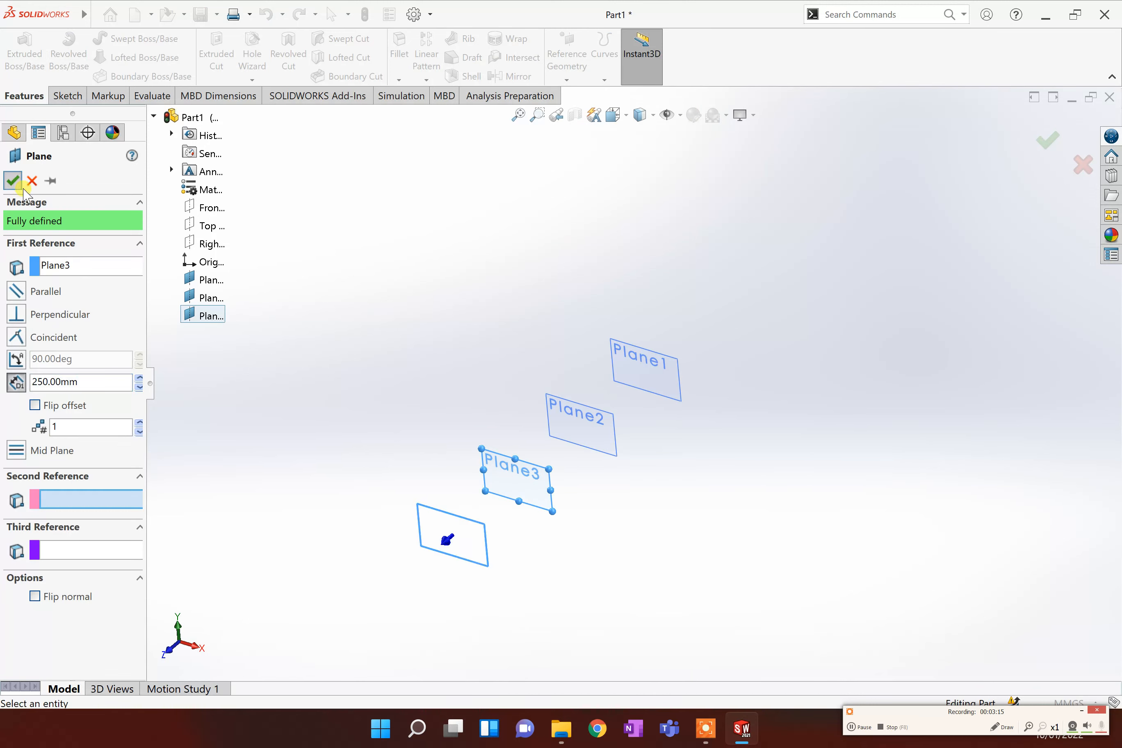
pyautogui.click(619, 554)
pyautogui.moveTo(634, 478); pyautogui.dragTo(603, 465, button='middle')
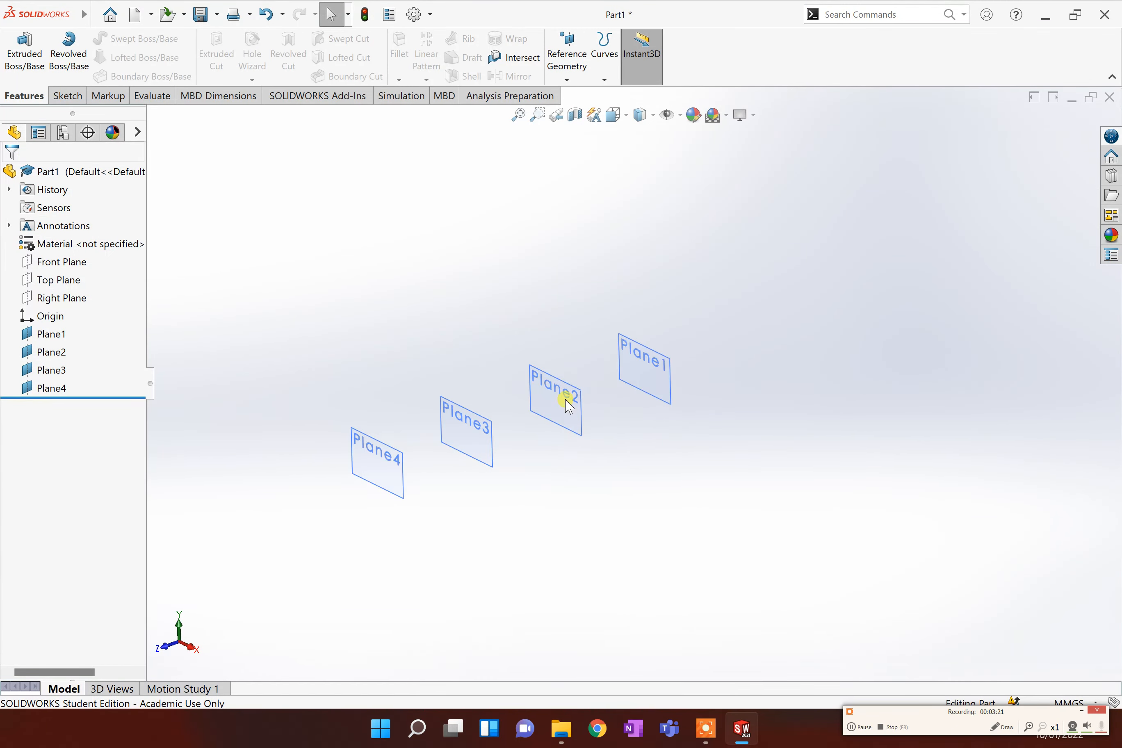
# Start a new sketch on Plane1 with the Circle tool
pyautogui.moveTo(569, 396); pyautogui.dragTo(604, 449, button='middle')
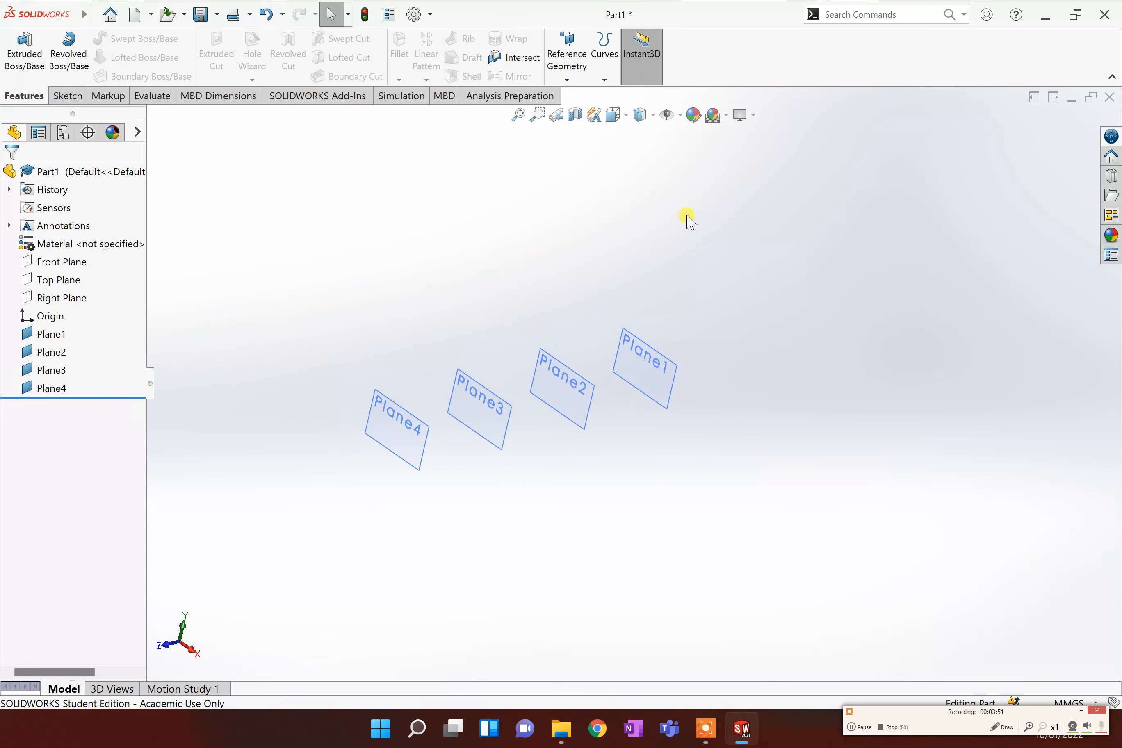
pyautogui.click(66, 96)
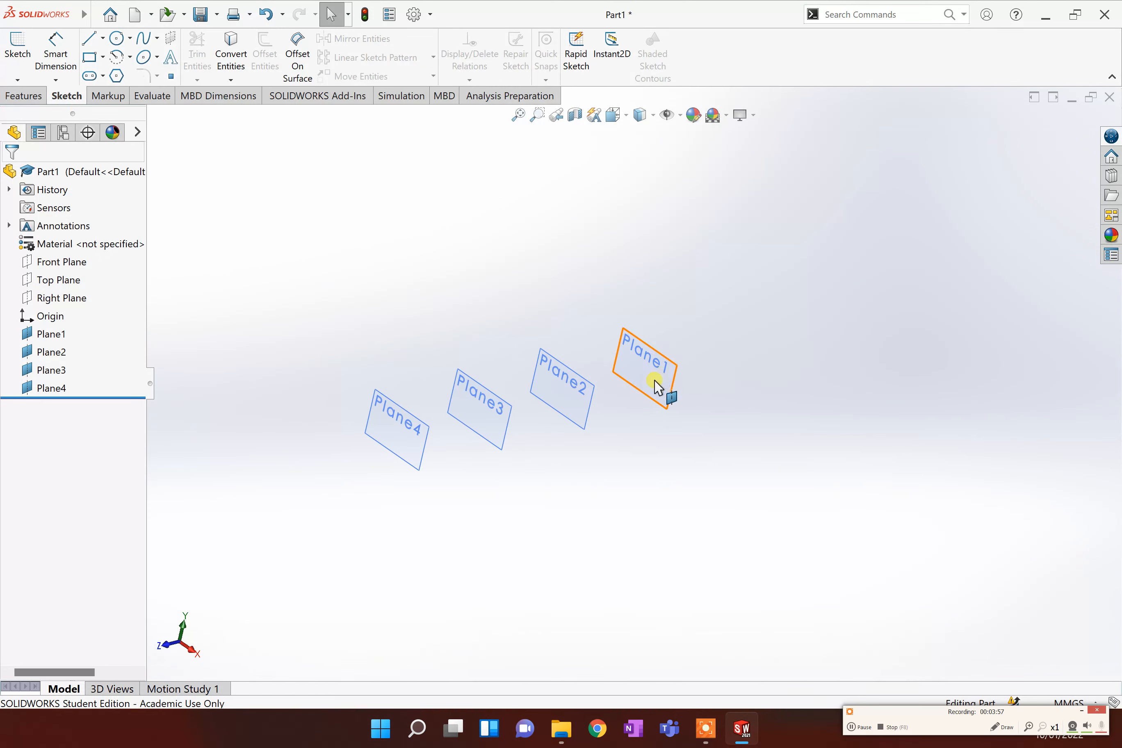
pyautogui.click(117, 39)
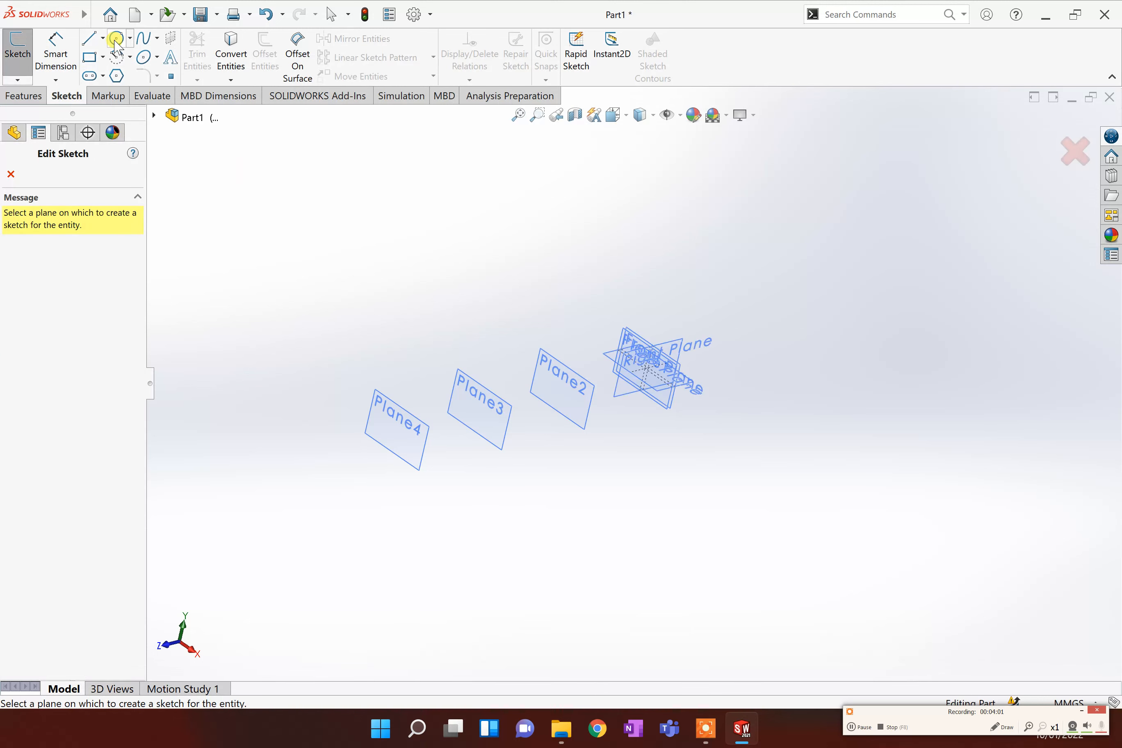
pyautogui.scroll(-5, 673, 367)
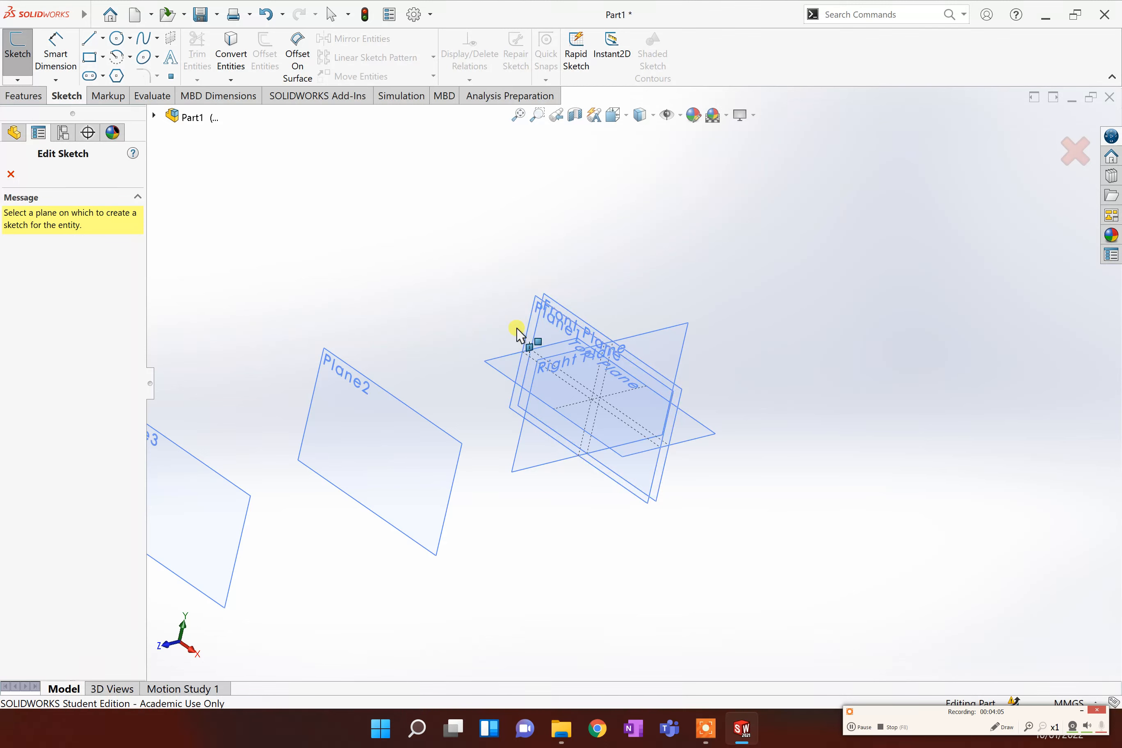
pyautogui.click(533, 314)
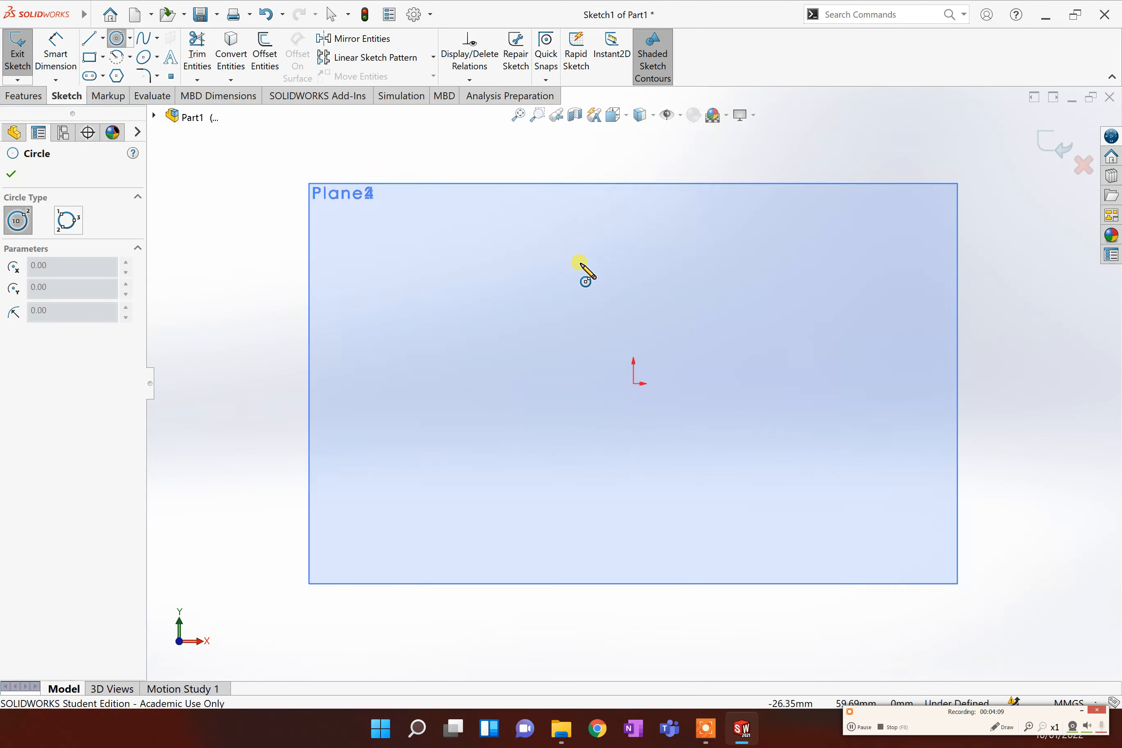
# Draw a circle of about 118 mm radius centred on the origin and close the sketch
pyautogui.click(118, 39)
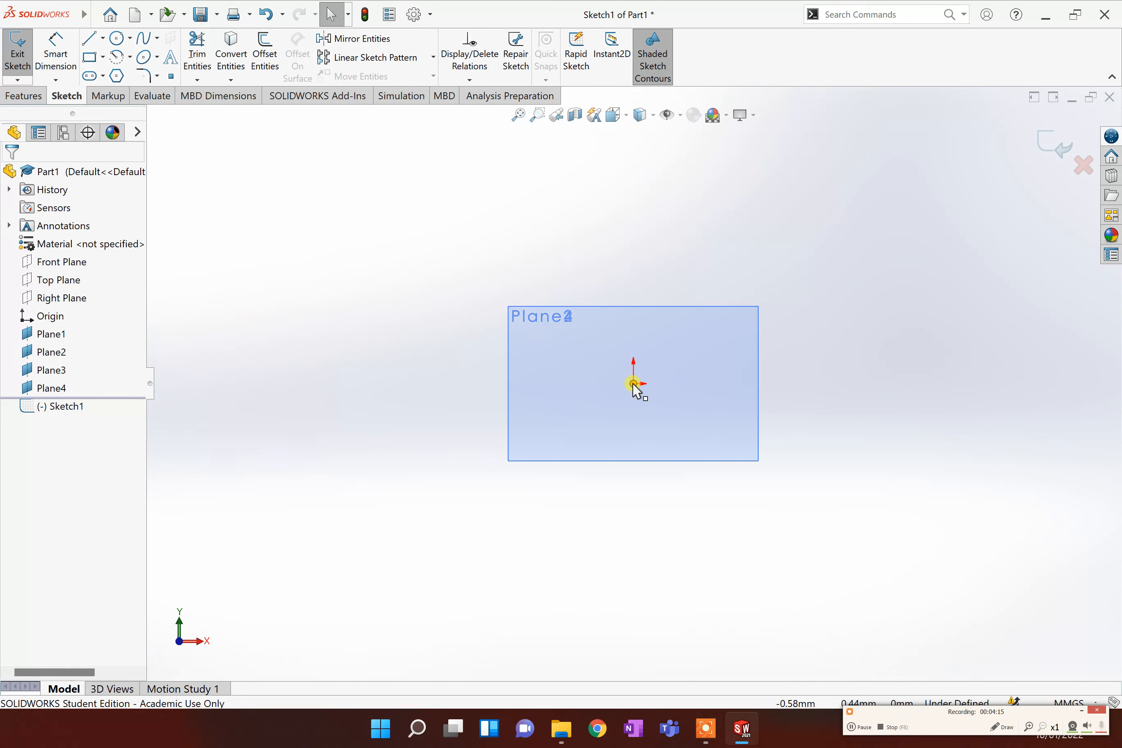
pyautogui.click(633, 385)
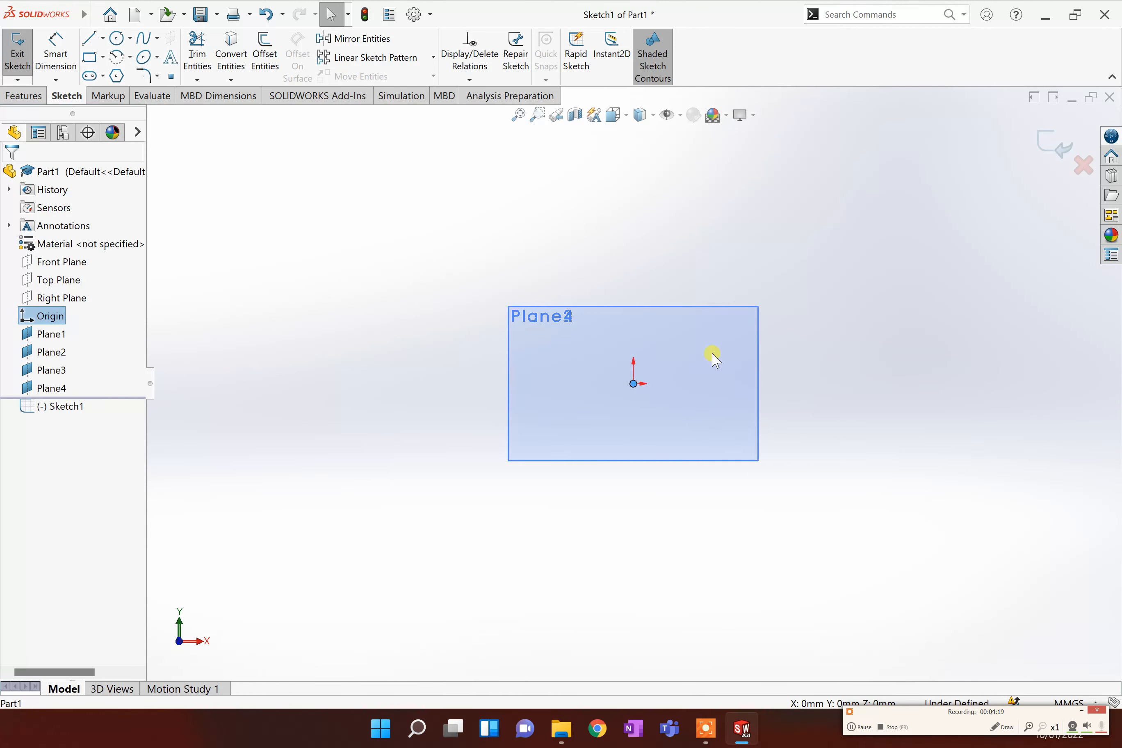
pyautogui.click(116, 39)
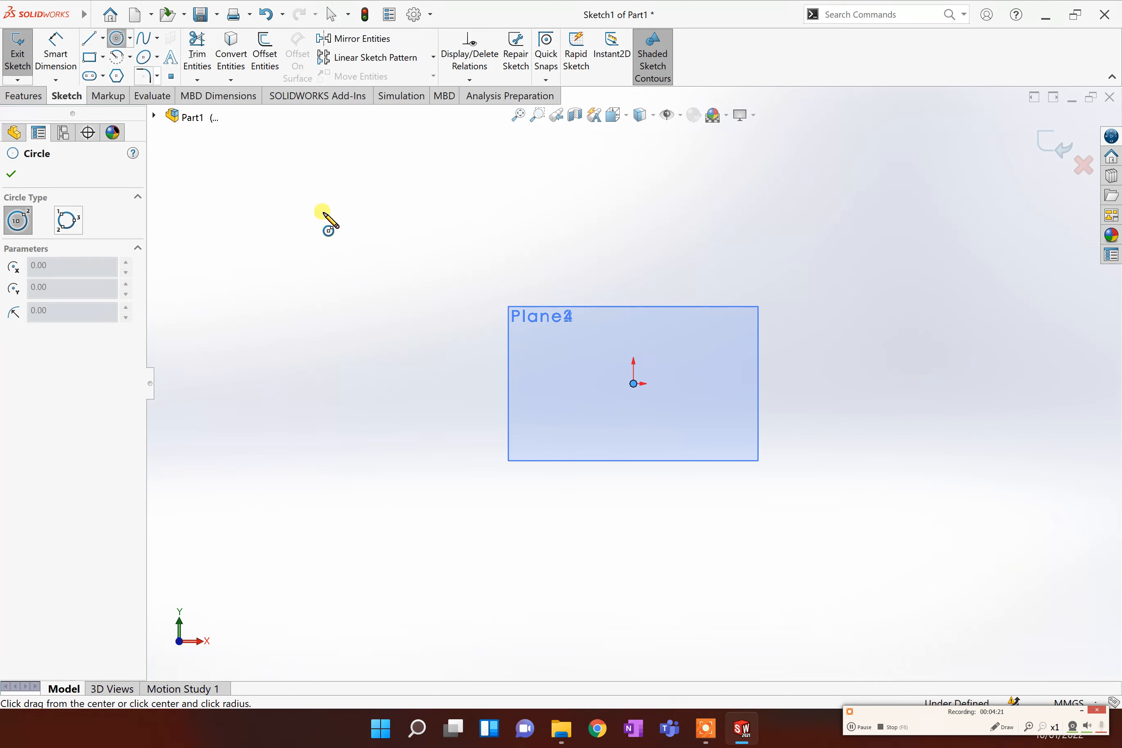
pyautogui.click(632, 384)
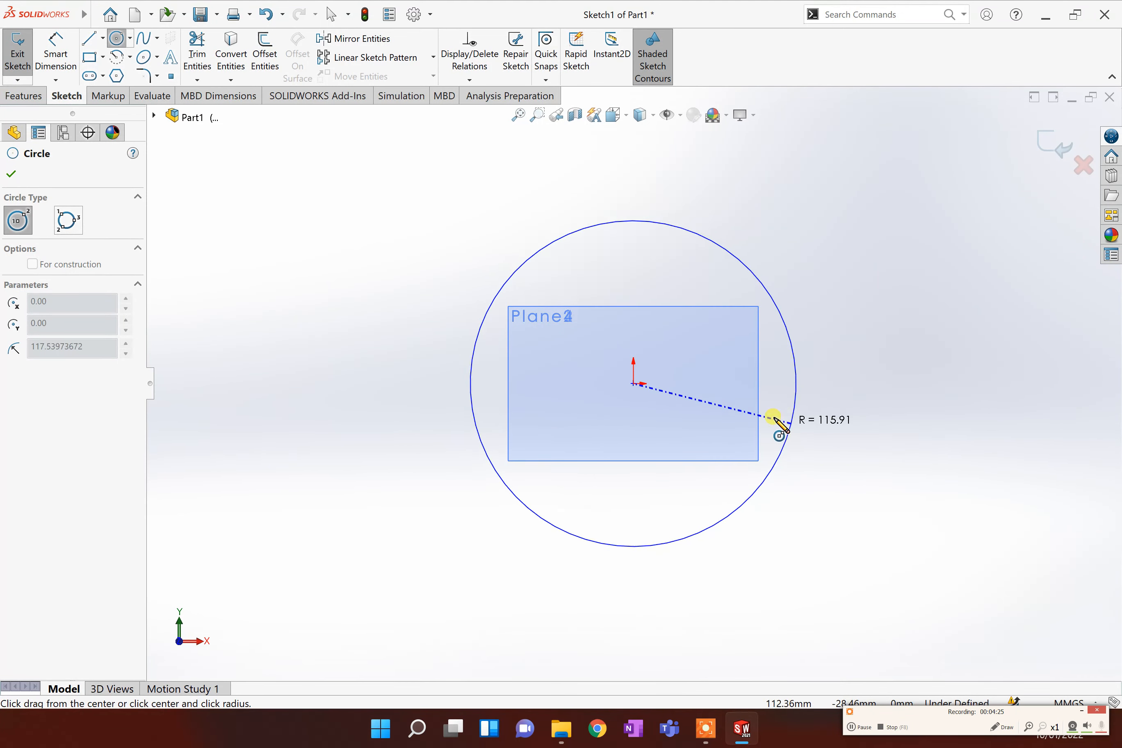
pyautogui.click(792, 424)
pyautogui.scroll(-1, 855, 445)
pyautogui.scroll(4, 853, 450)
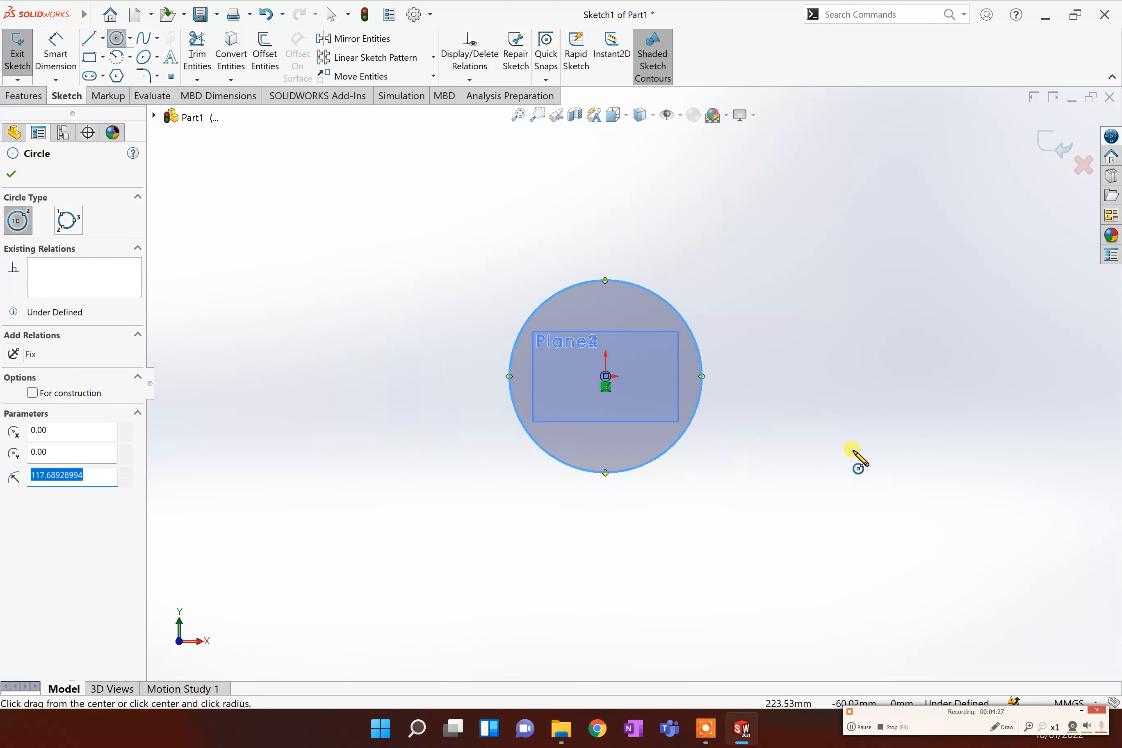
pyautogui.moveTo(764, 508); pyautogui.dragTo(709, 506, button='middle')
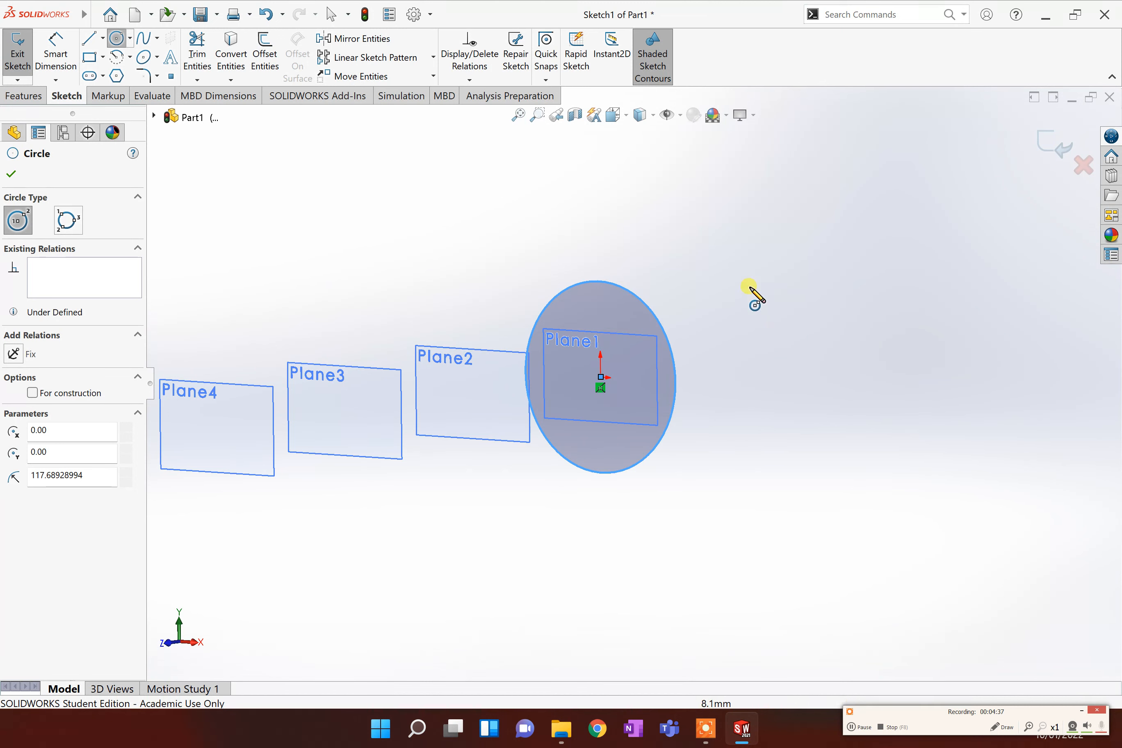
pyautogui.click(1054, 154)
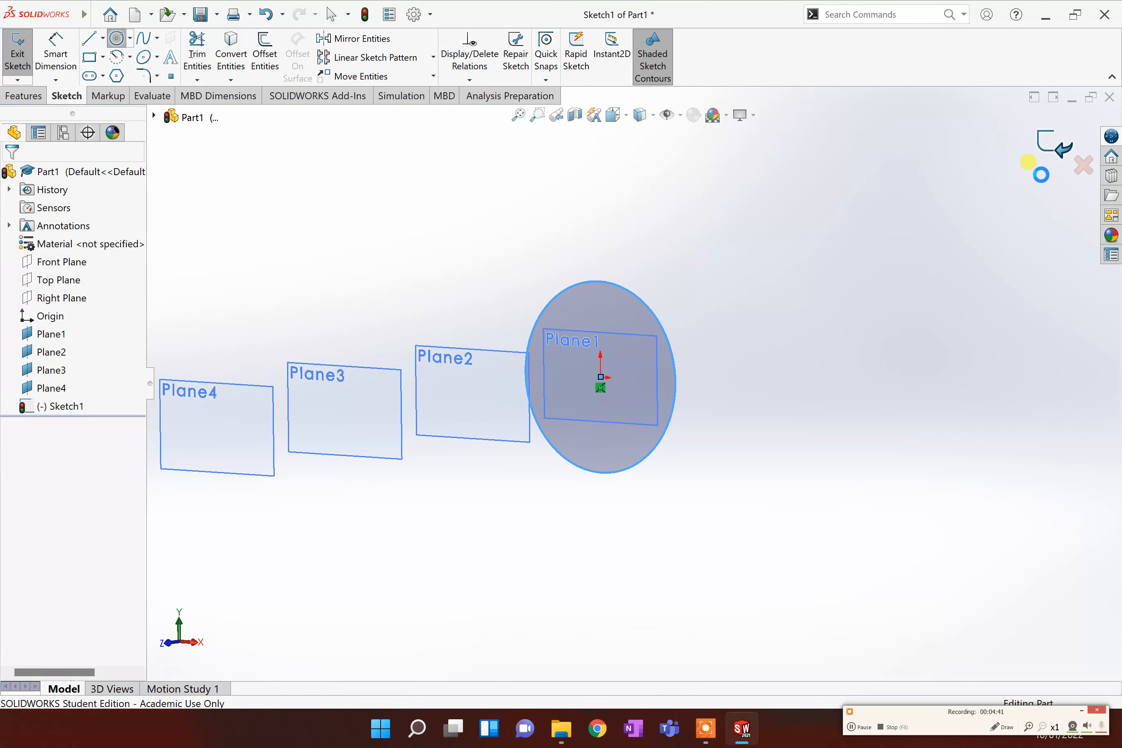
pyautogui.scroll(-1, 677, 294)
pyautogui.scroll(4, 697, 302)
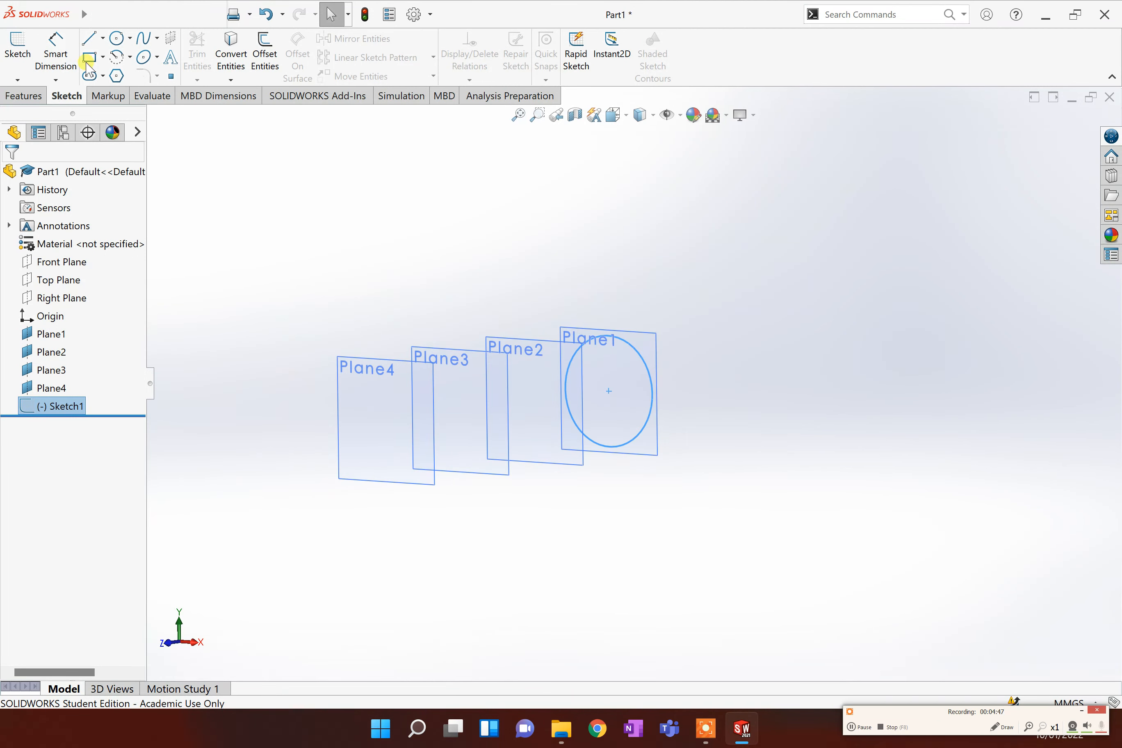
pyautogui.click(158, 58)
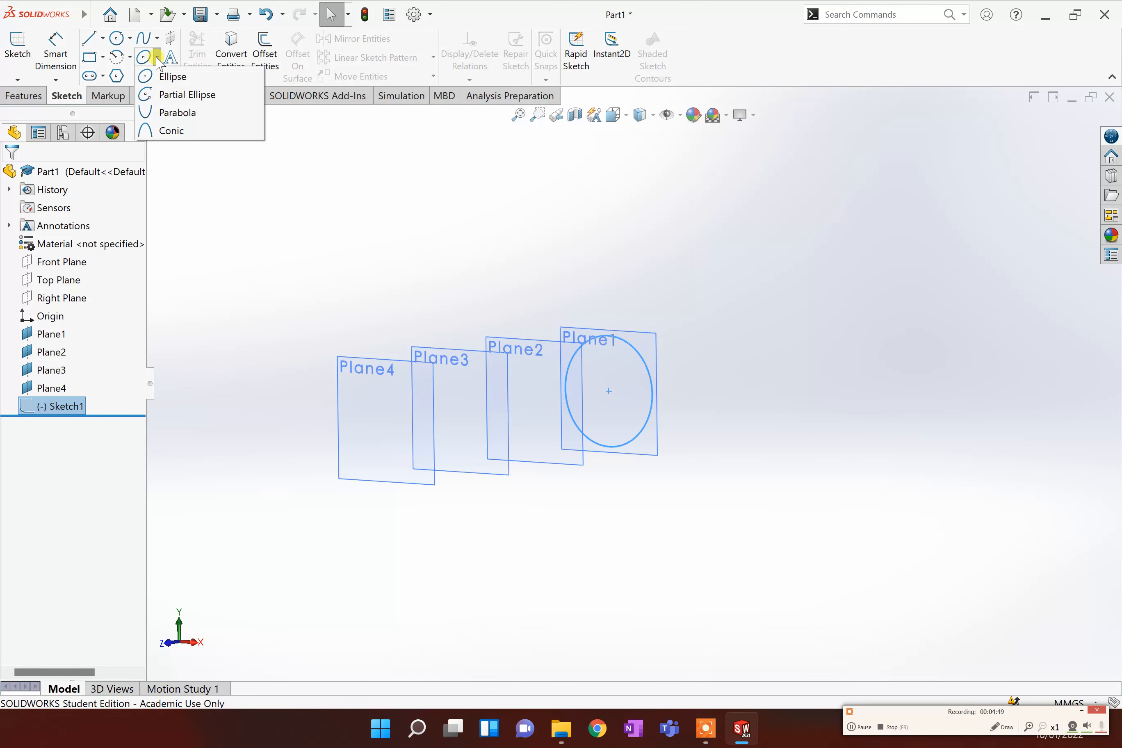
pyautogui.click(170, 76)
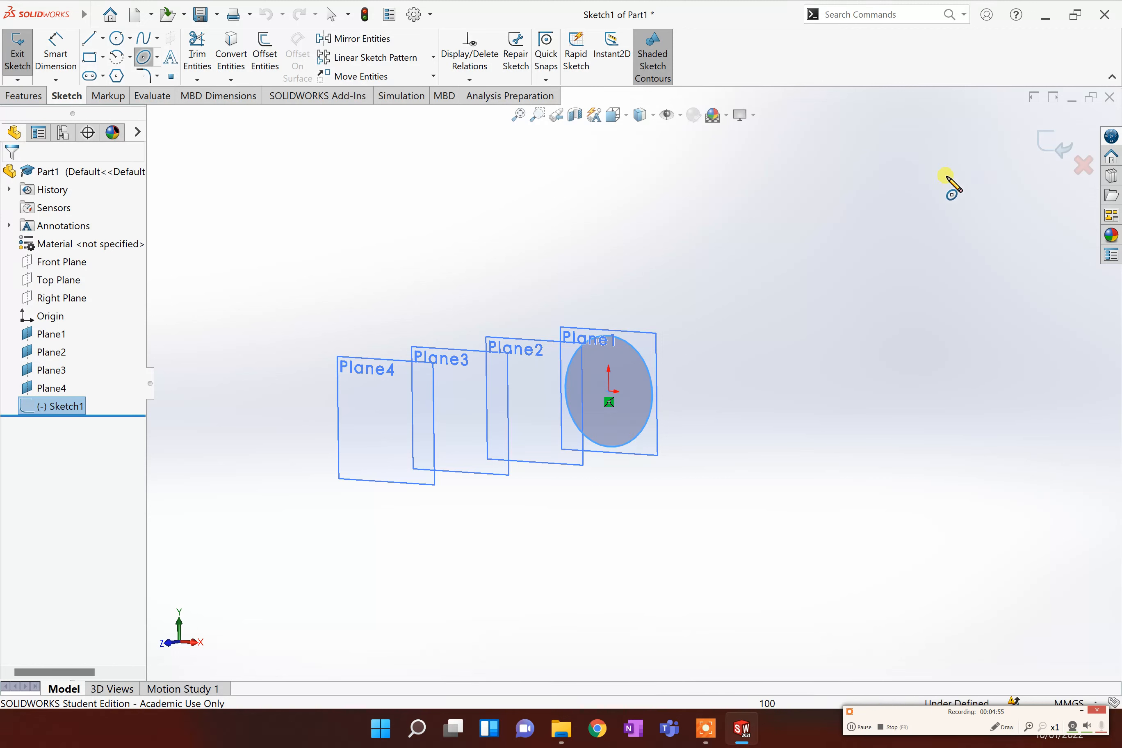
pyautogui.press('Escape')
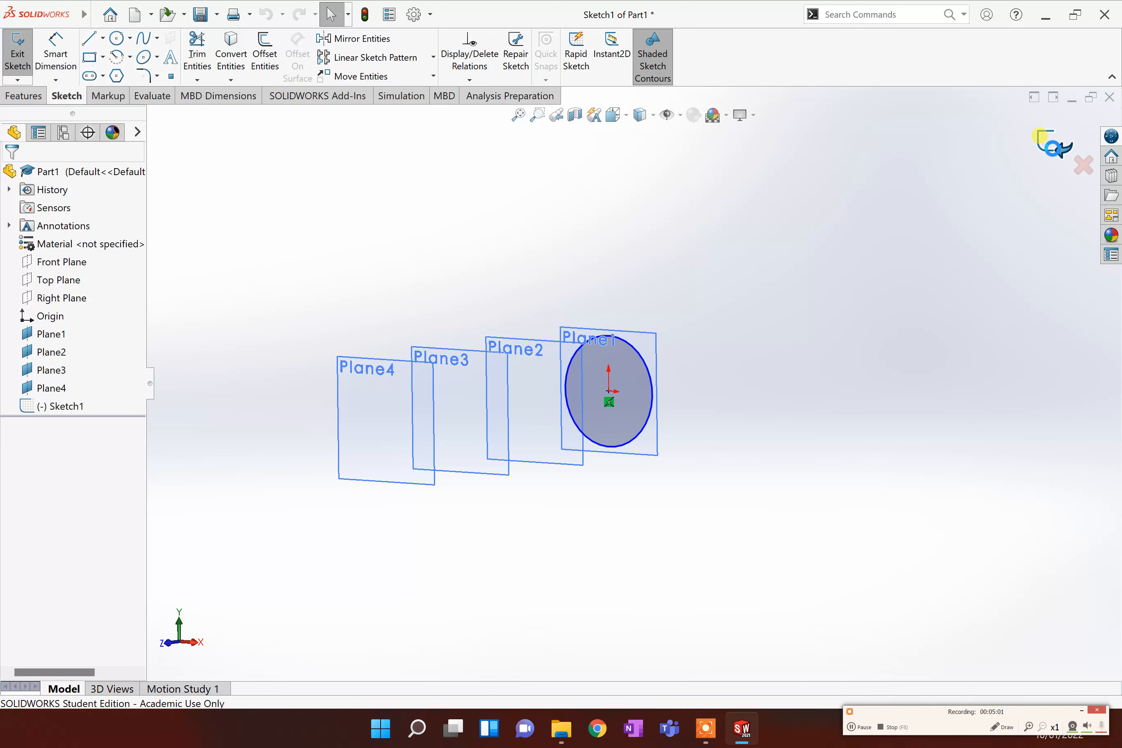
pyautogui.click(1046, 141)
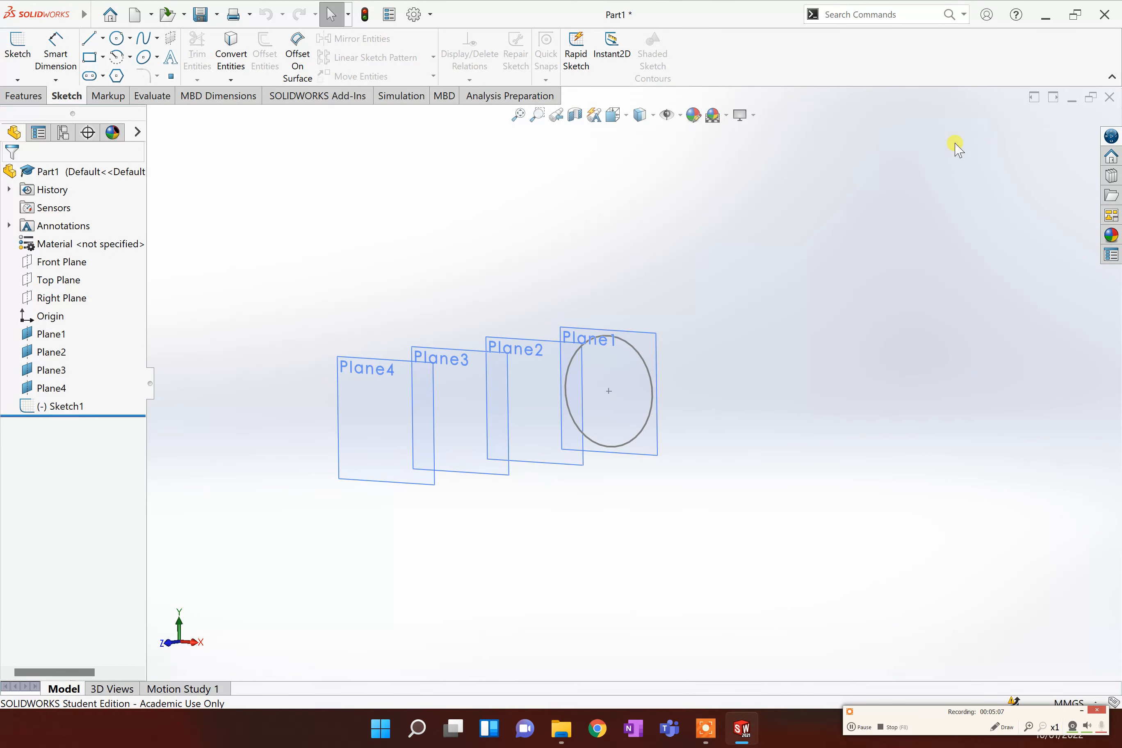
# Sketch a slanted ellipse on Plane2, centred on the origin, with radii of about 240 mm and 50 mm, and close the sketch
pyautogui.click(142, 60)
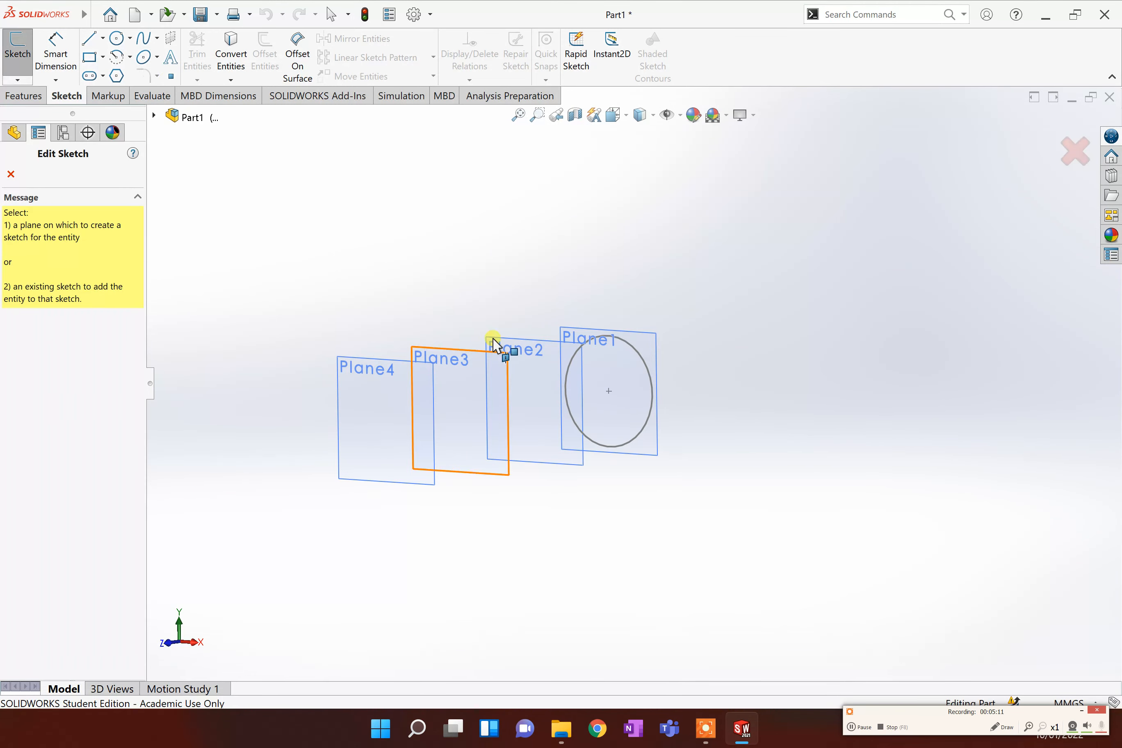
pyautogui.click(530, 351)
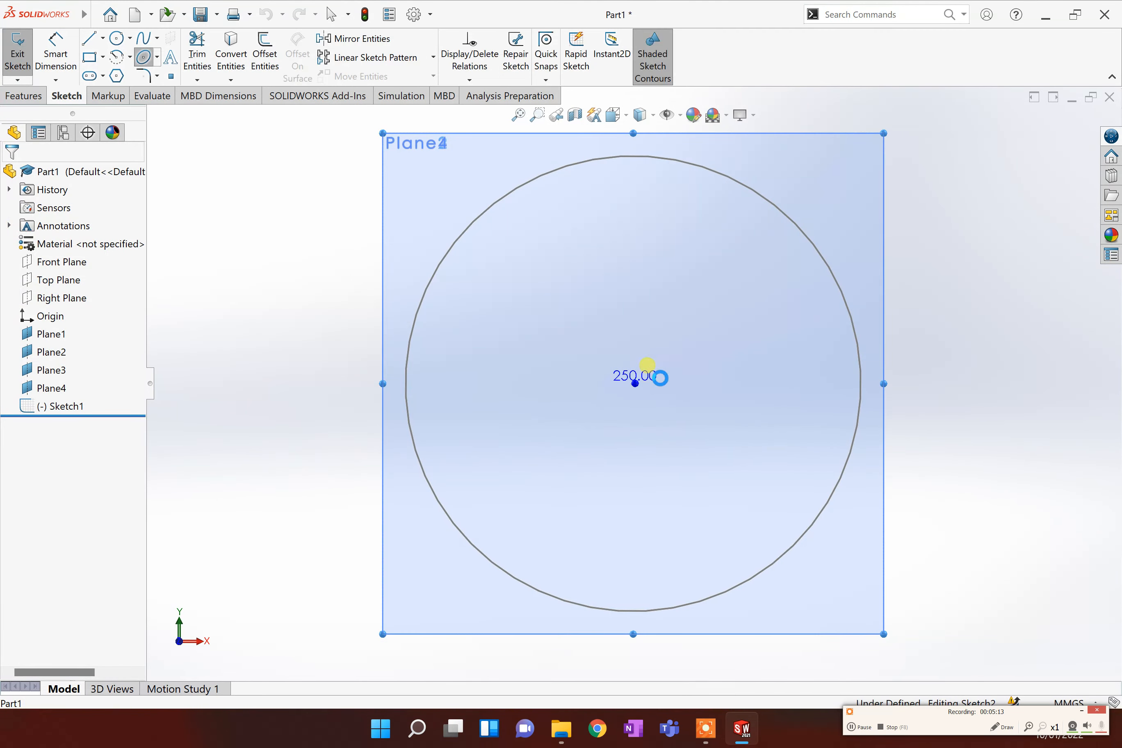
pyautogui.scroll(-2, 664, 380)
pyautogui.scroll(7, 668, 389)
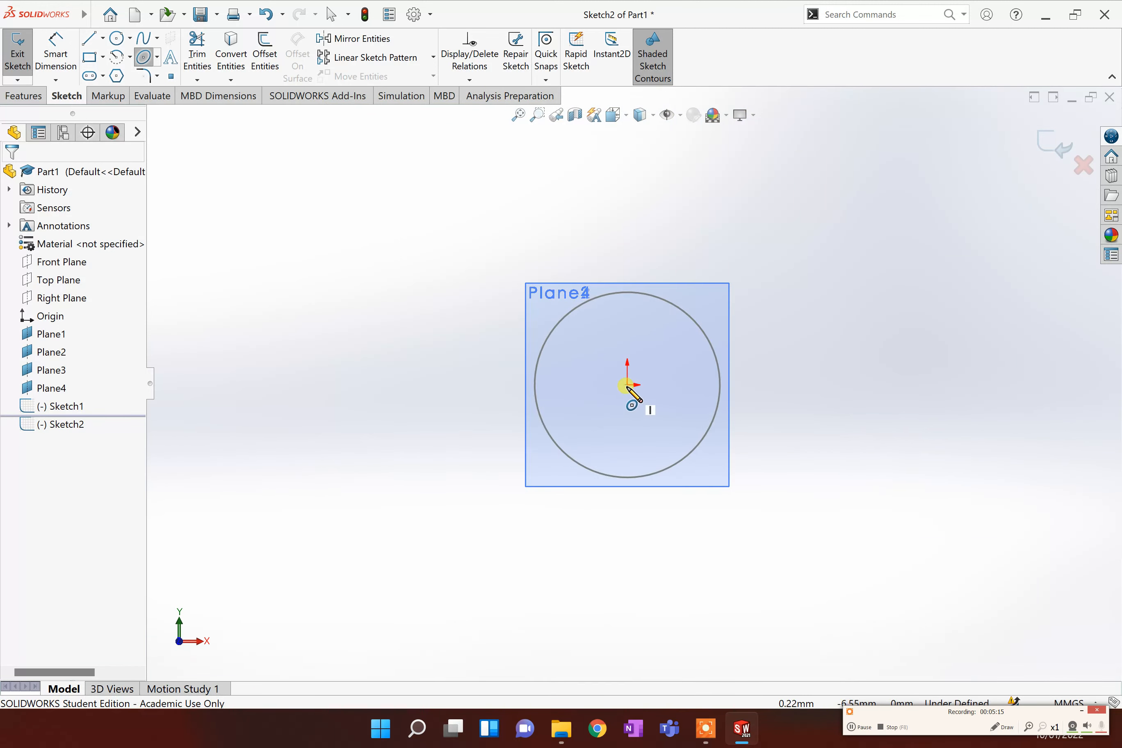
pyautogui.click(657, 391)
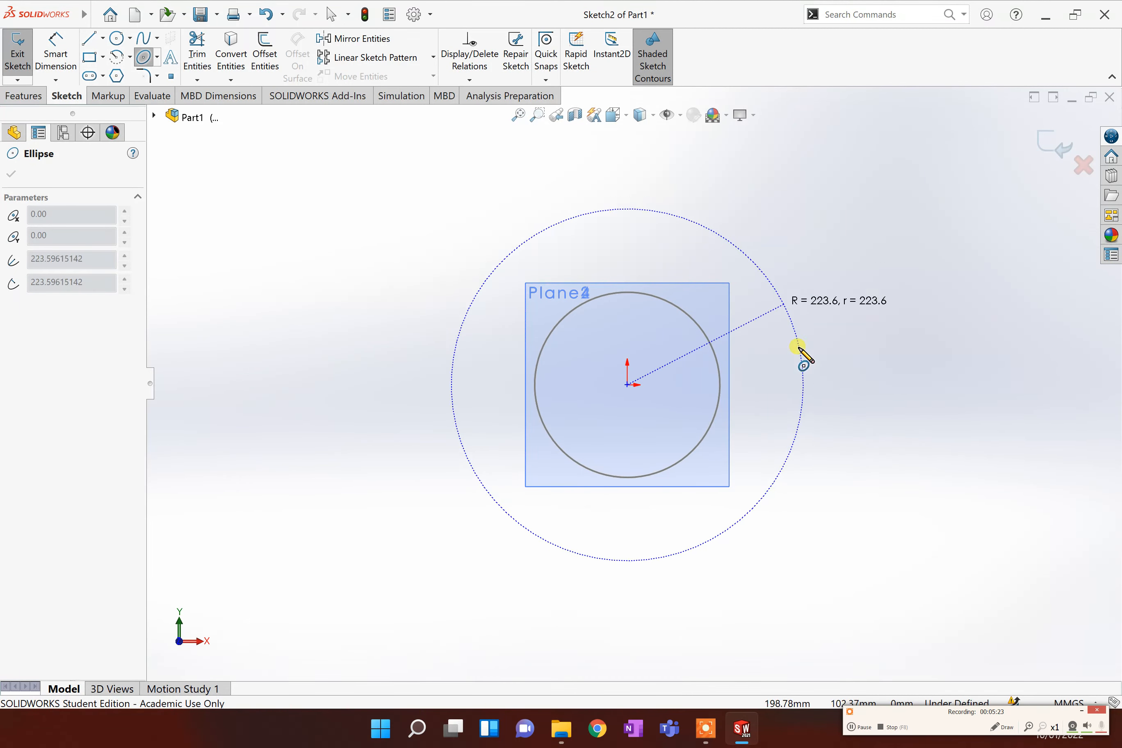
pyautogui.click(771, 511)
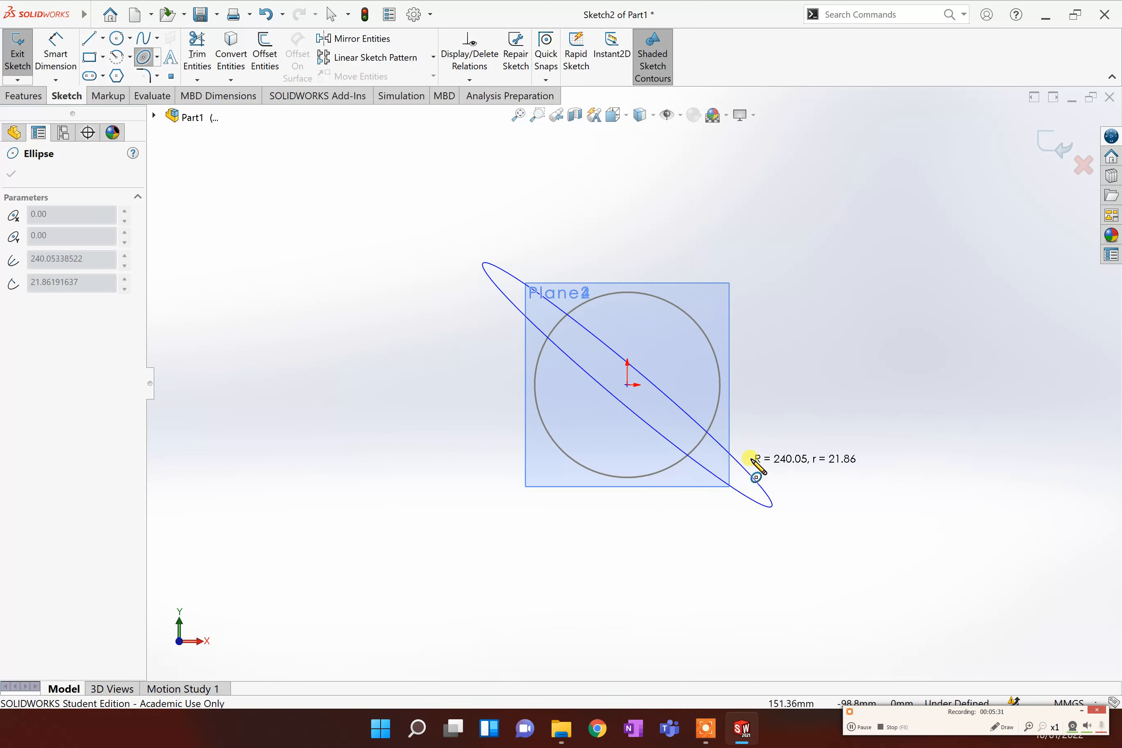
pyautogui.click(759, 448)
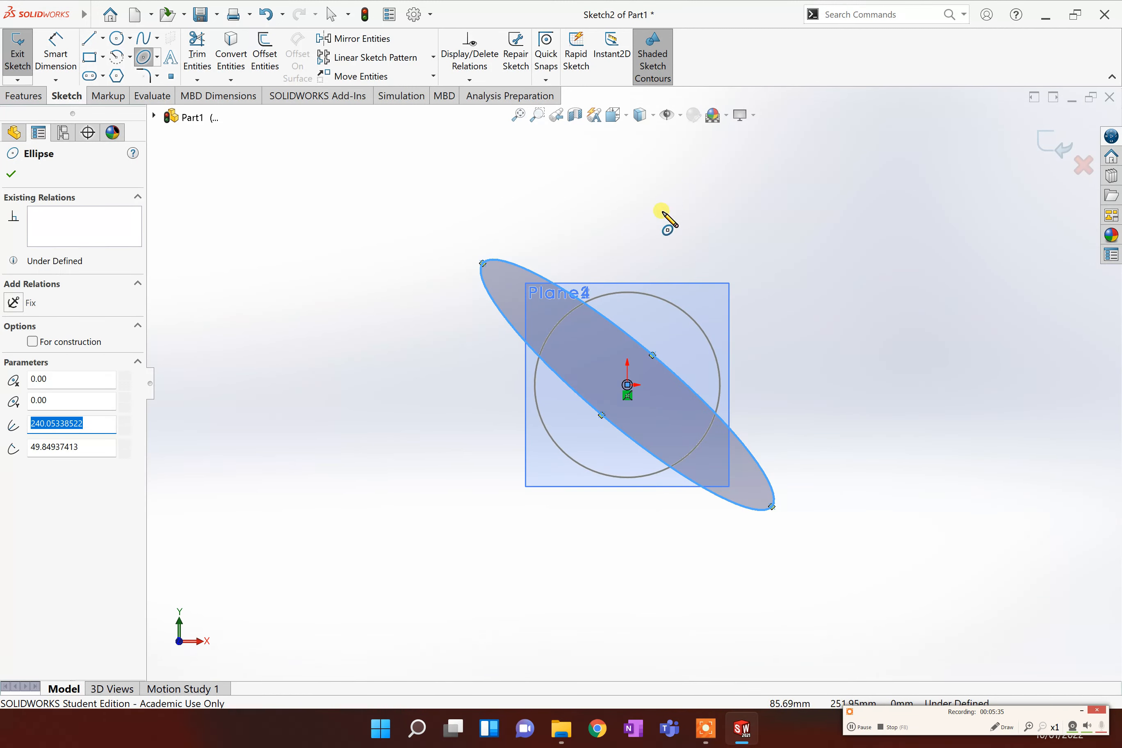
pyautogui.click(10, 175)
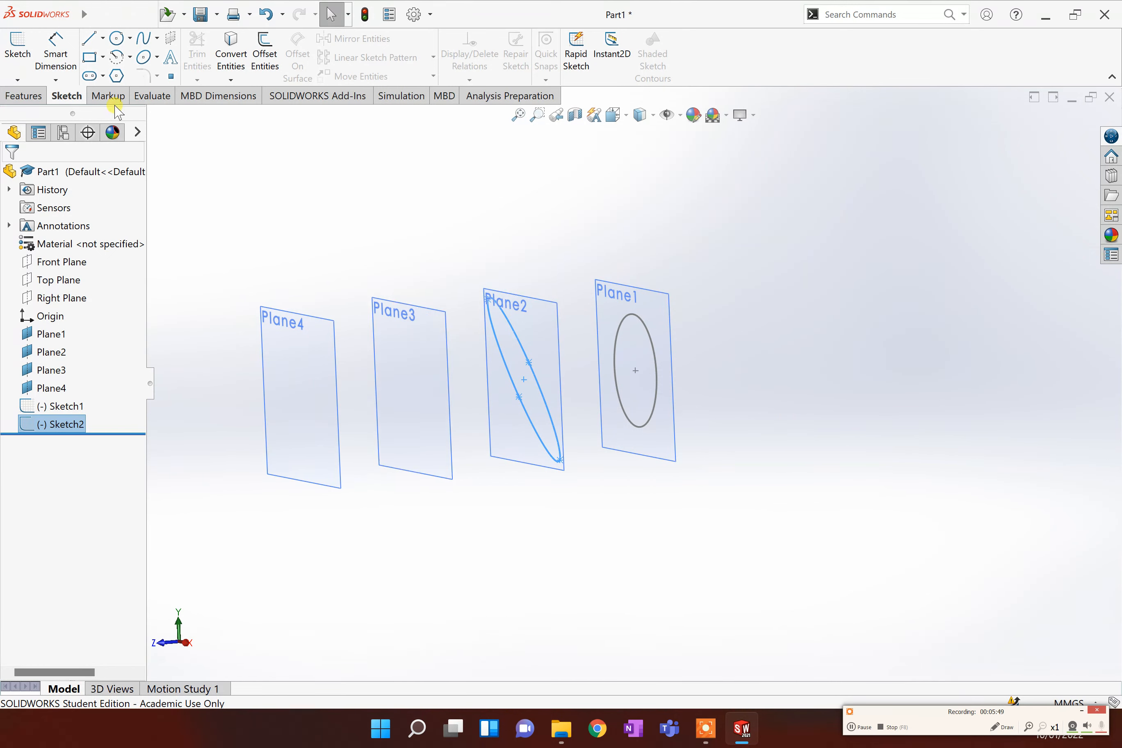
pyautogui.click(116, 76)
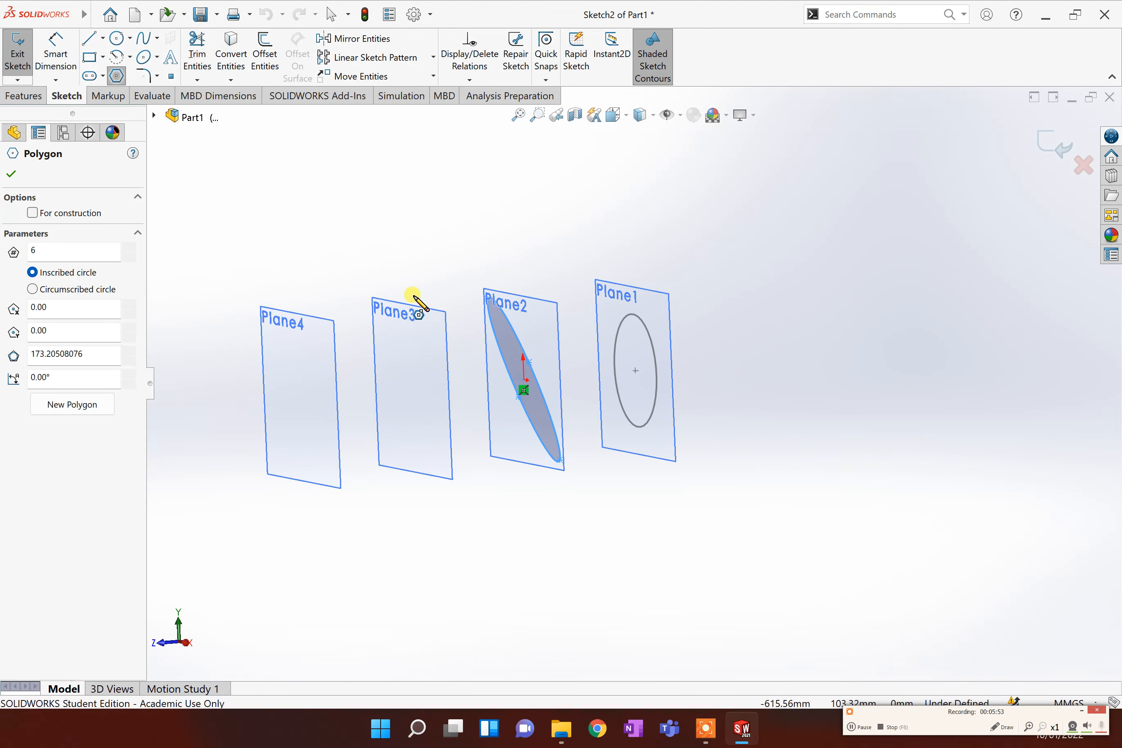
pyautogui.click(10, 175)
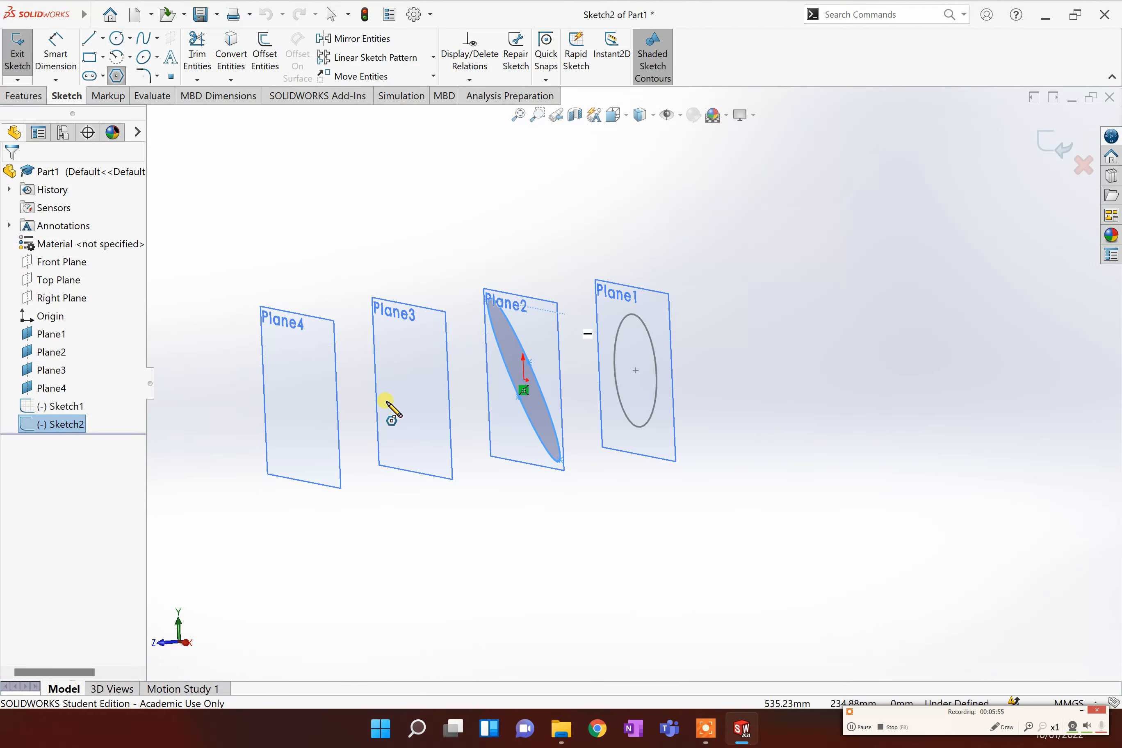
pyautogui.click(1055, 146)
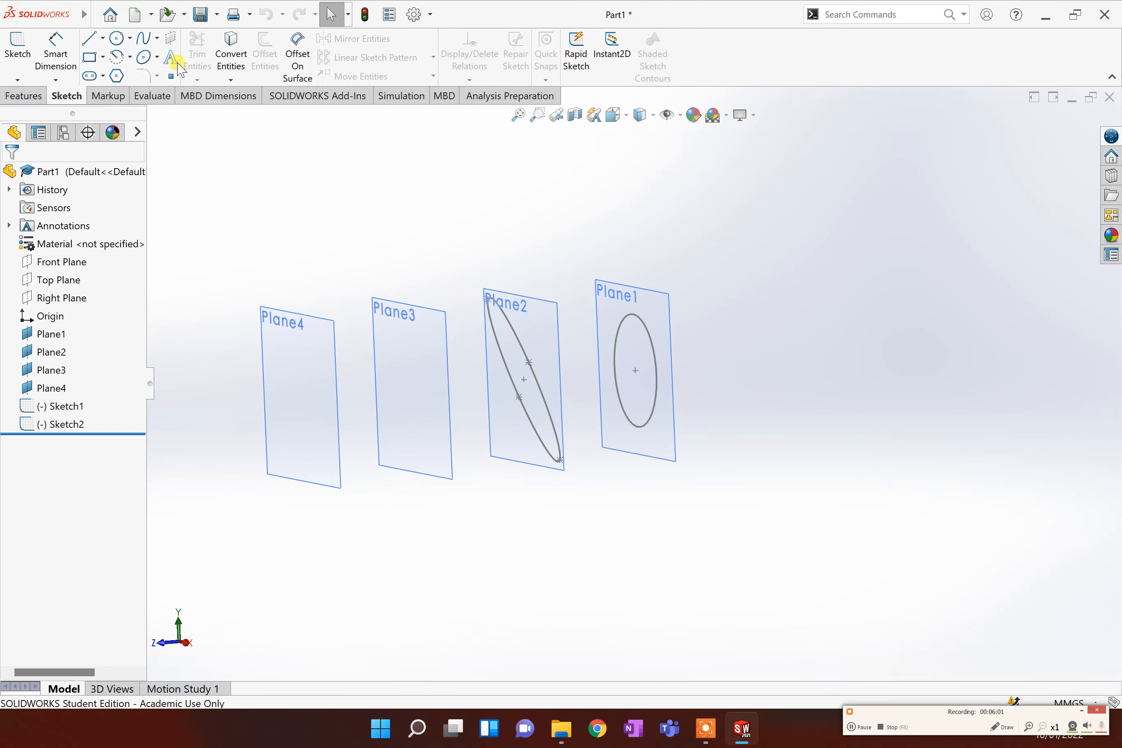
# Sketch a six-sided polygon on Plane3, centred on the origin, with an inscribed circle about 146 mm in diameter, and close the sketch
pyautogui.click(116, 76)
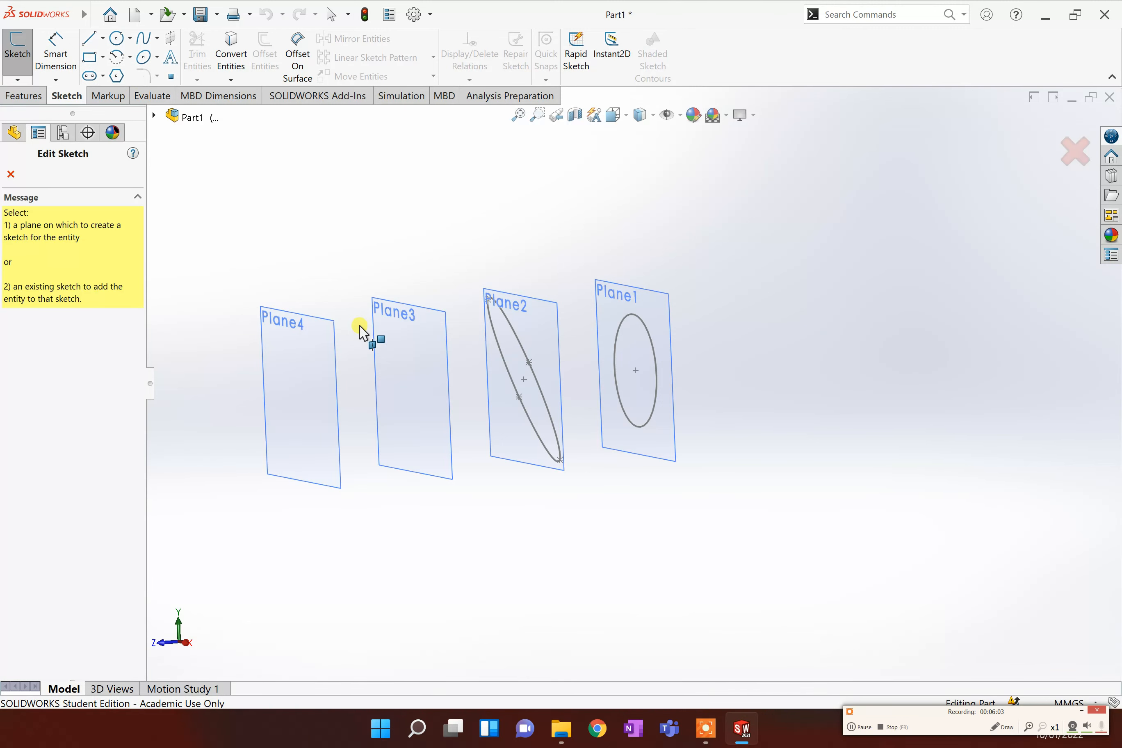
pyautogui.click(408, 320)
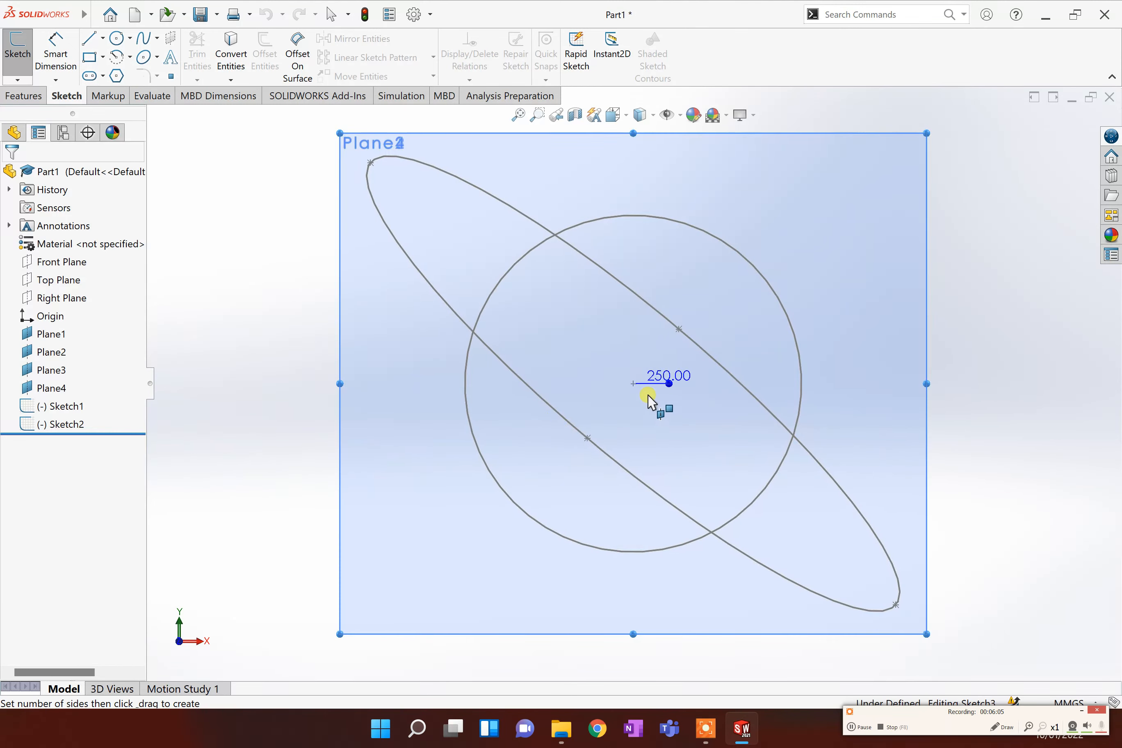
pyautogui.click(633, 384)
pyautogui.scroll(-3, 656, 387)
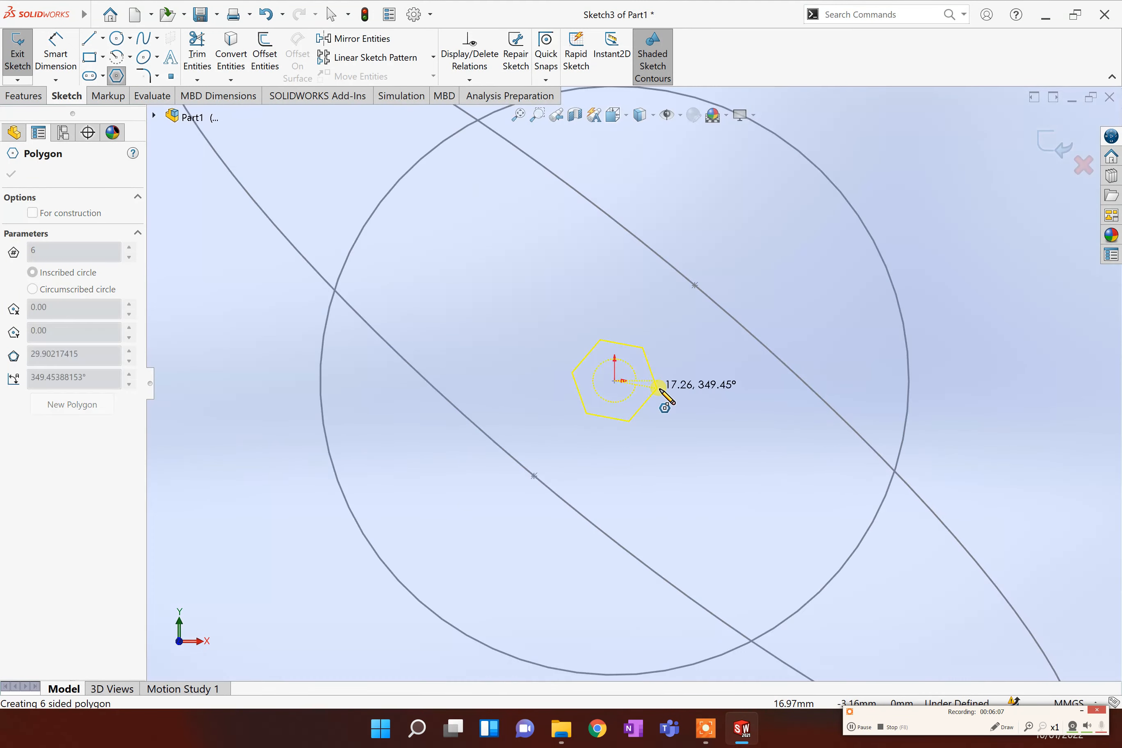
pyautogui.scroll(5, 659, 387)
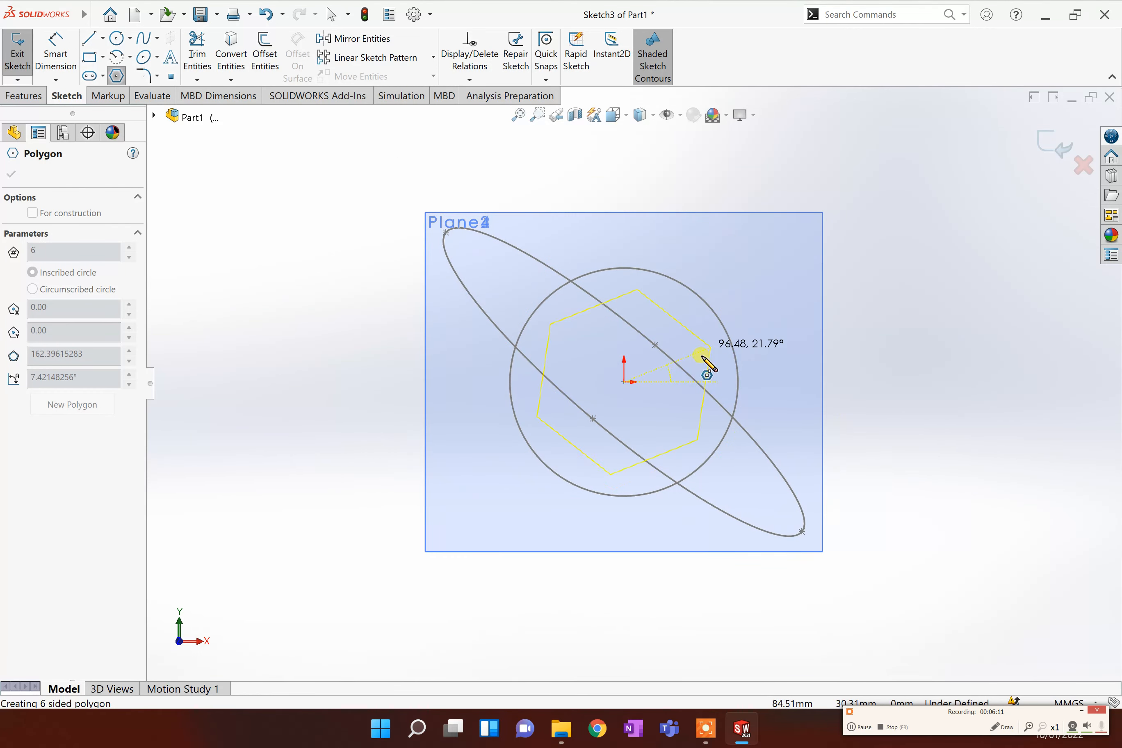
pyautogui.click(702, 362)
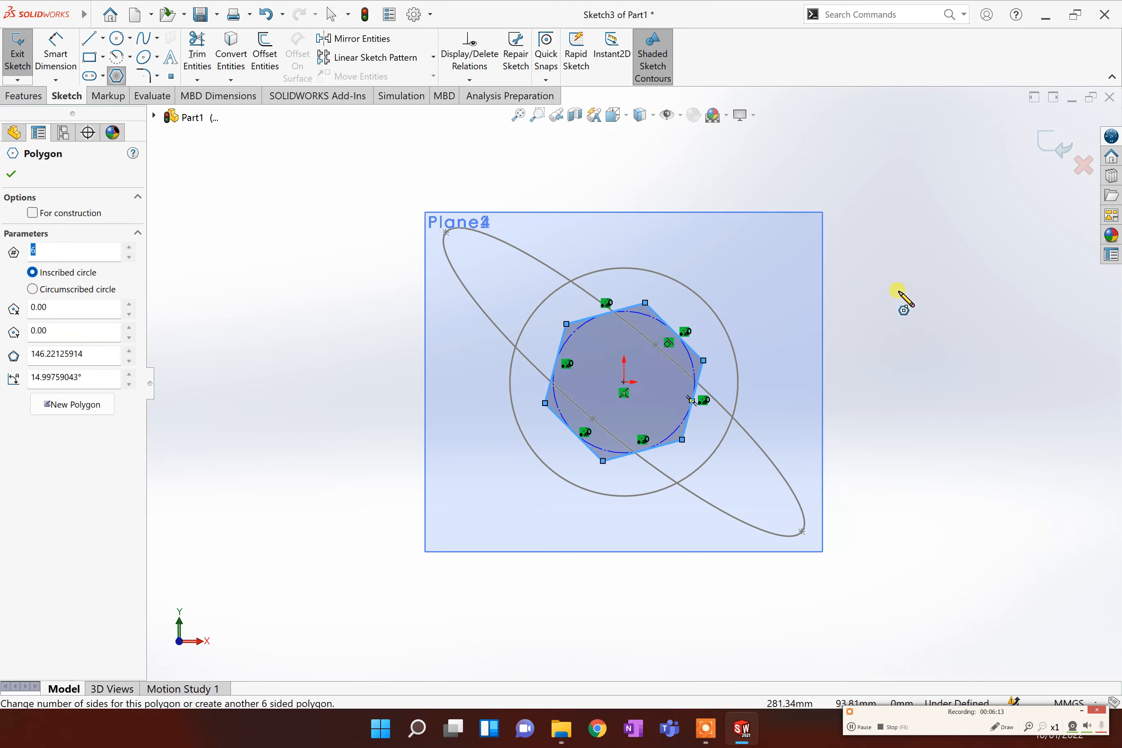
pyautogui.click(1050, 147)
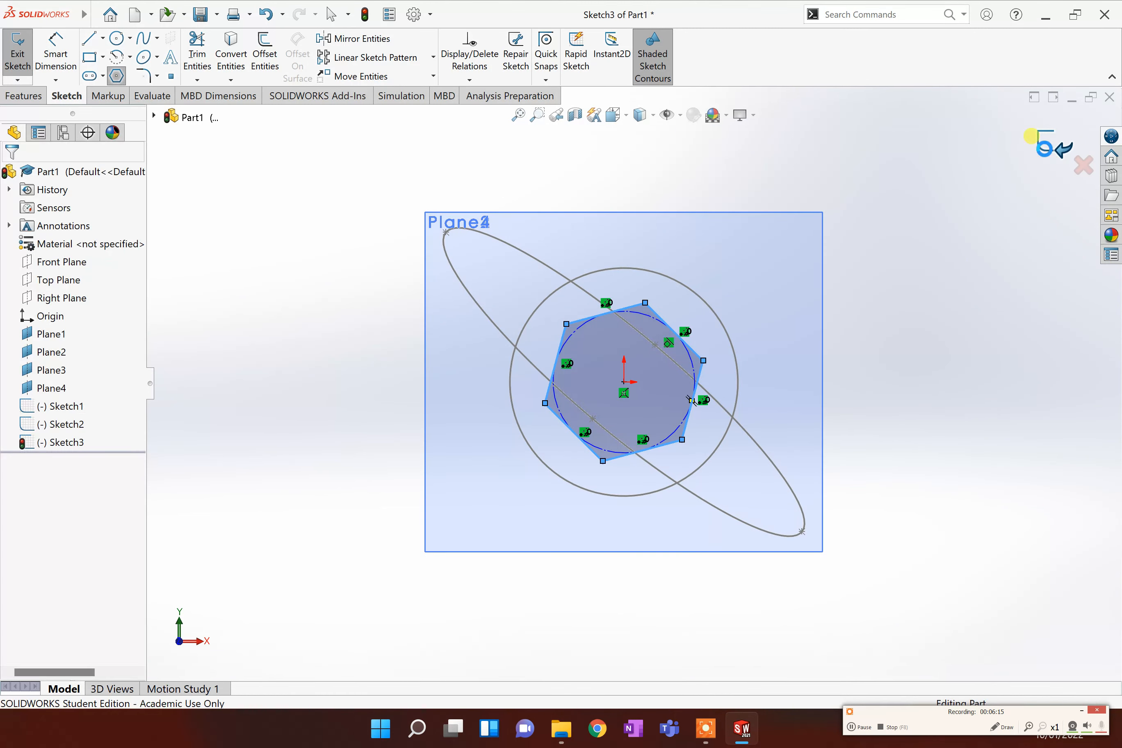
pyautogui.click(1038, 148)
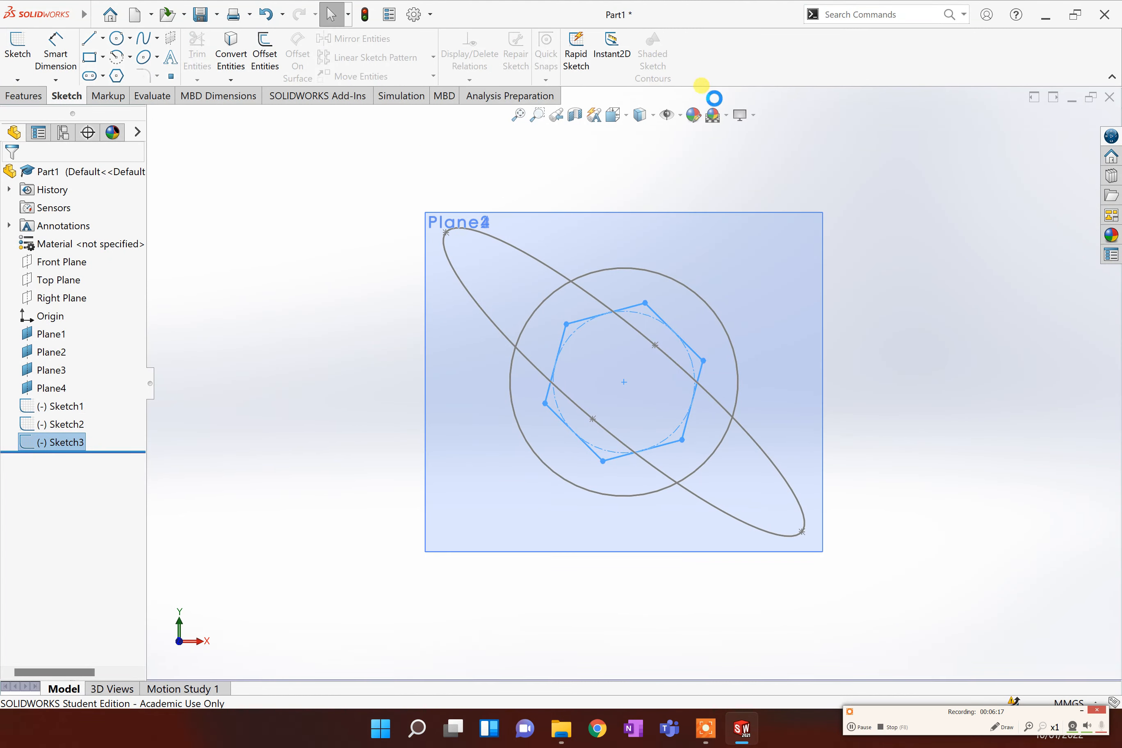
pyautogui.scroll(-1, 587, 274)
pyautogui.scroll(3, 600, 276)
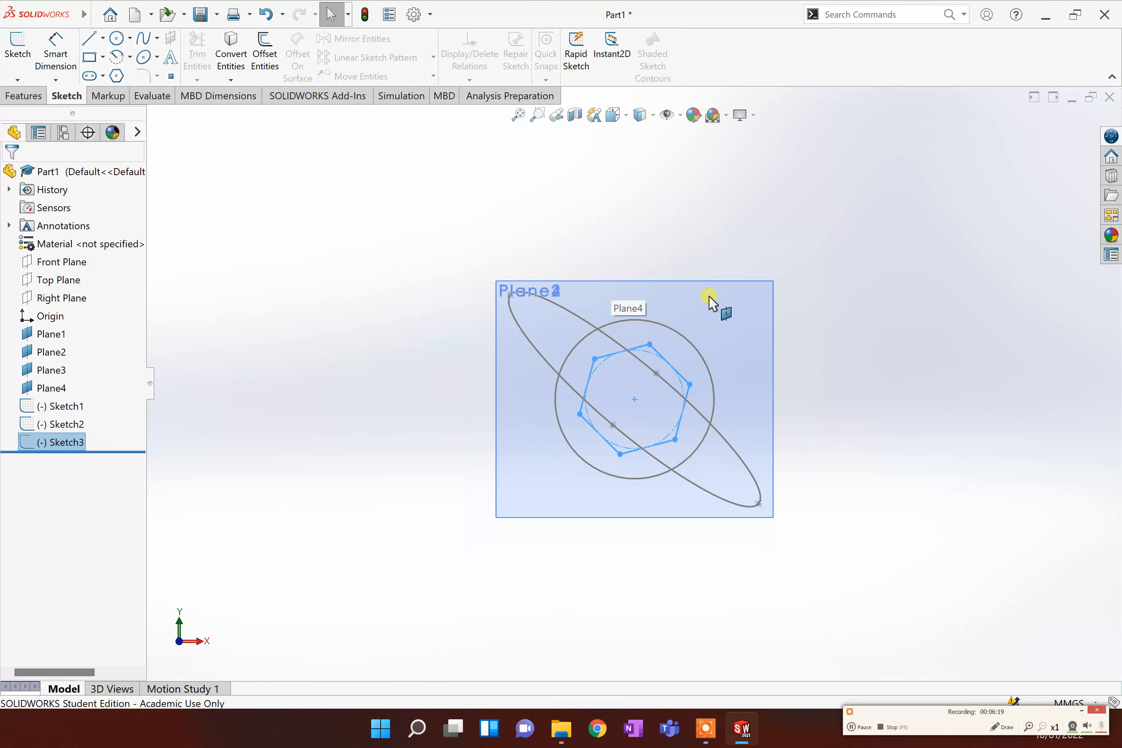
pyautogui.moveTo(815, 407); pyautogui.dragTo(721, 401, button='middle')
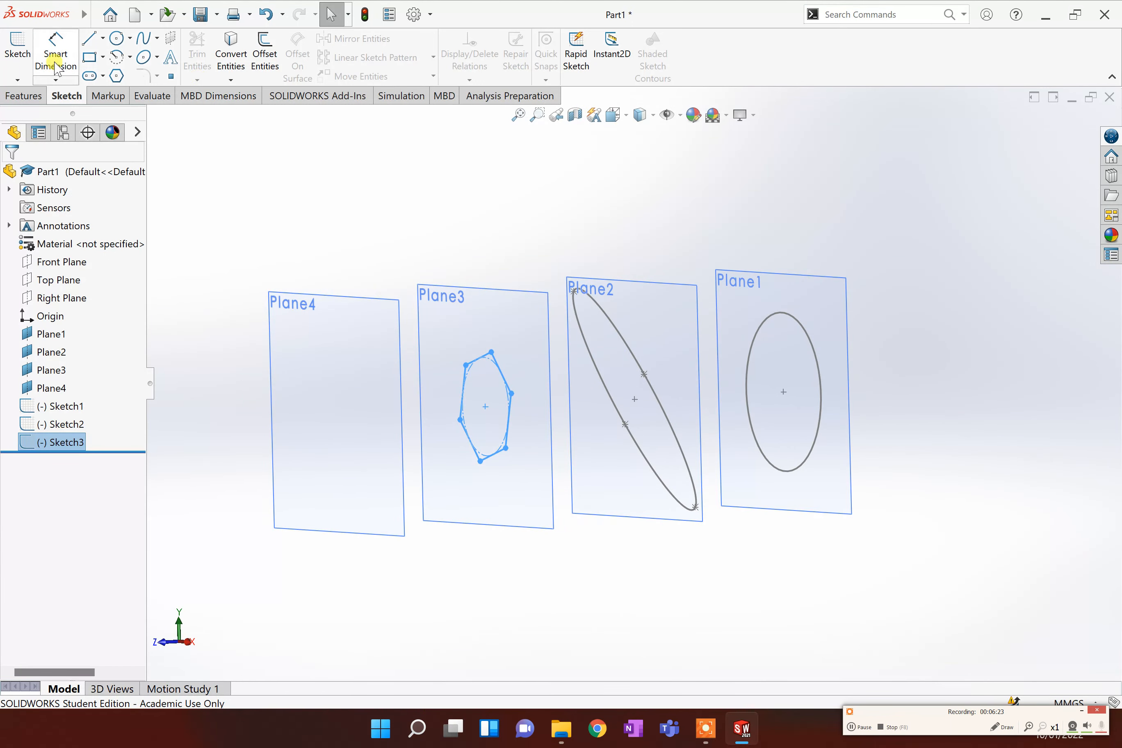
pyautogui.click(89, 76)
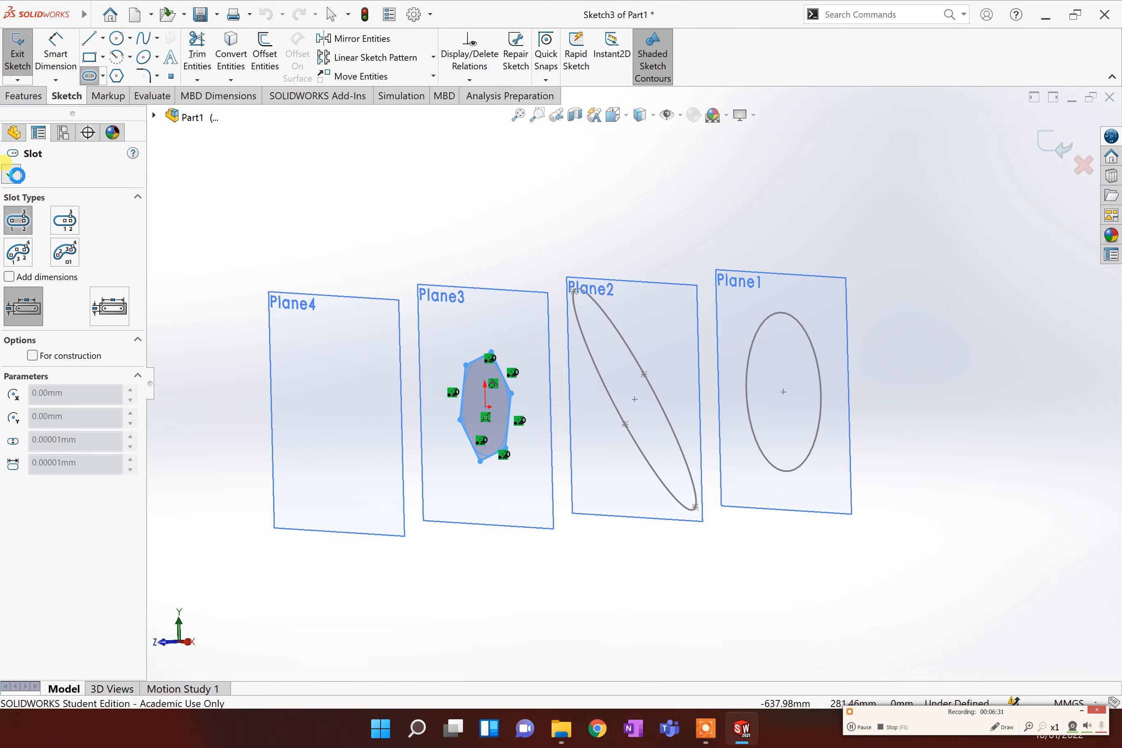
pyautogui.click(14, 173)
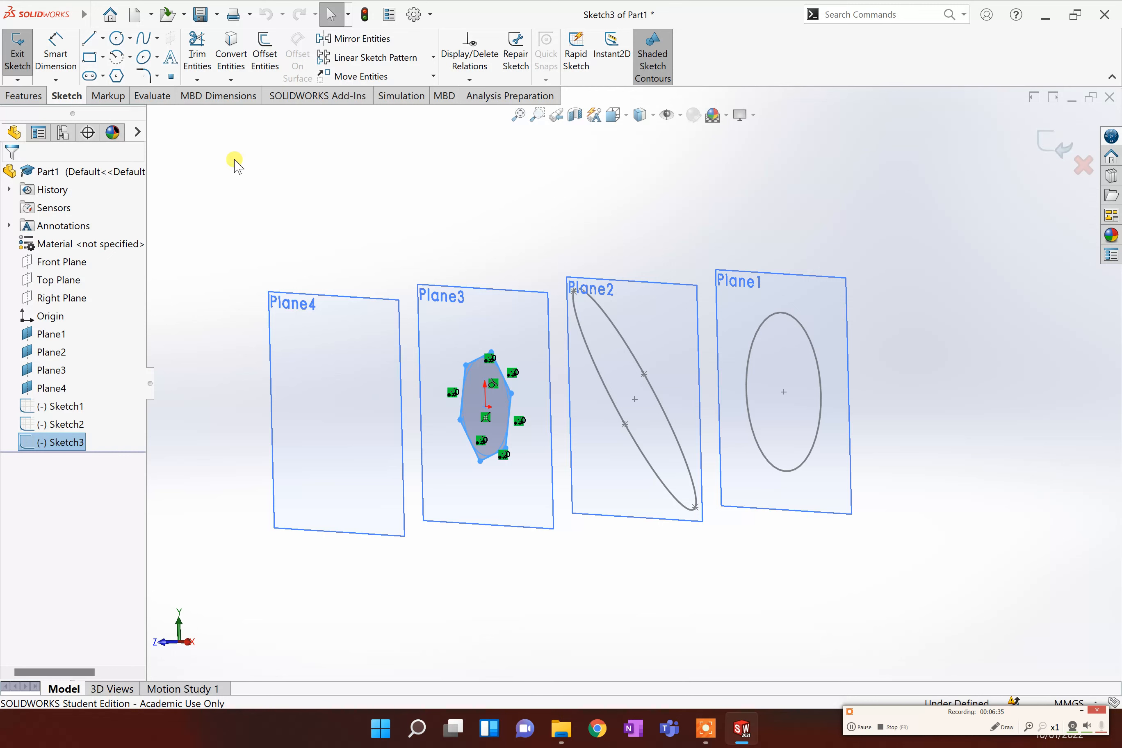
pyautogui.click(1045, 150)
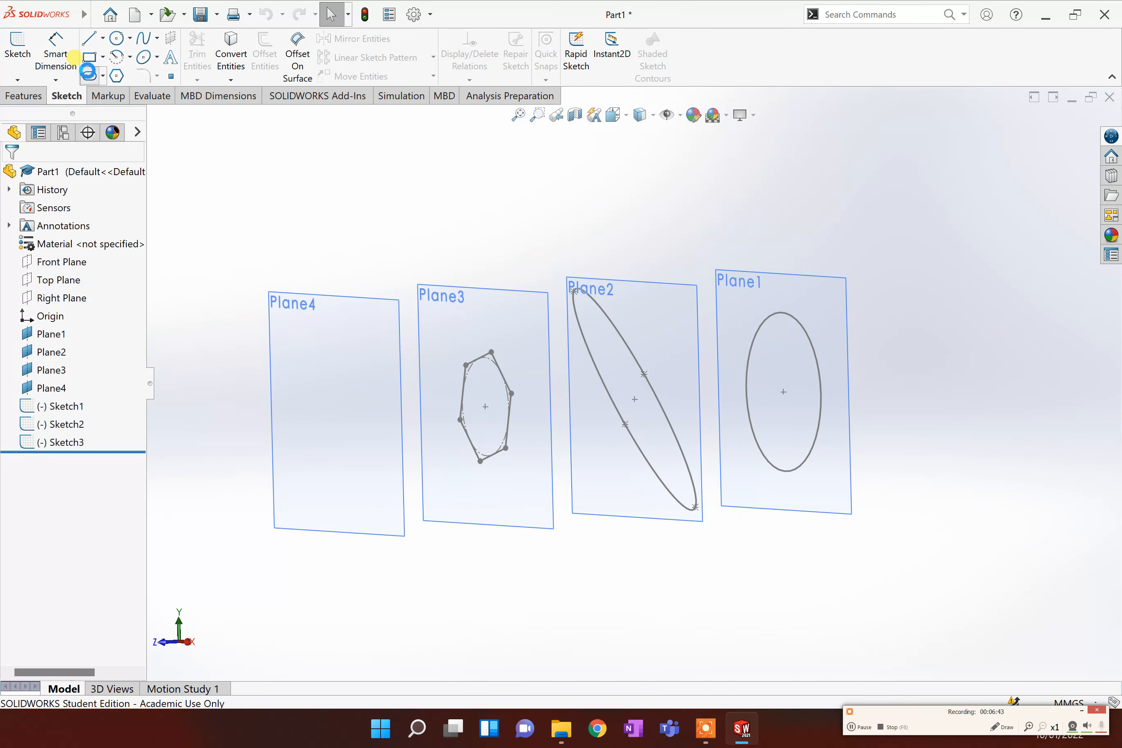
# Sketch a horizontal straight slot on Plane4 from the origin, about 174 mm between centres and 69 mm wide, and close the sketch
pyautogui.click(89, 73)
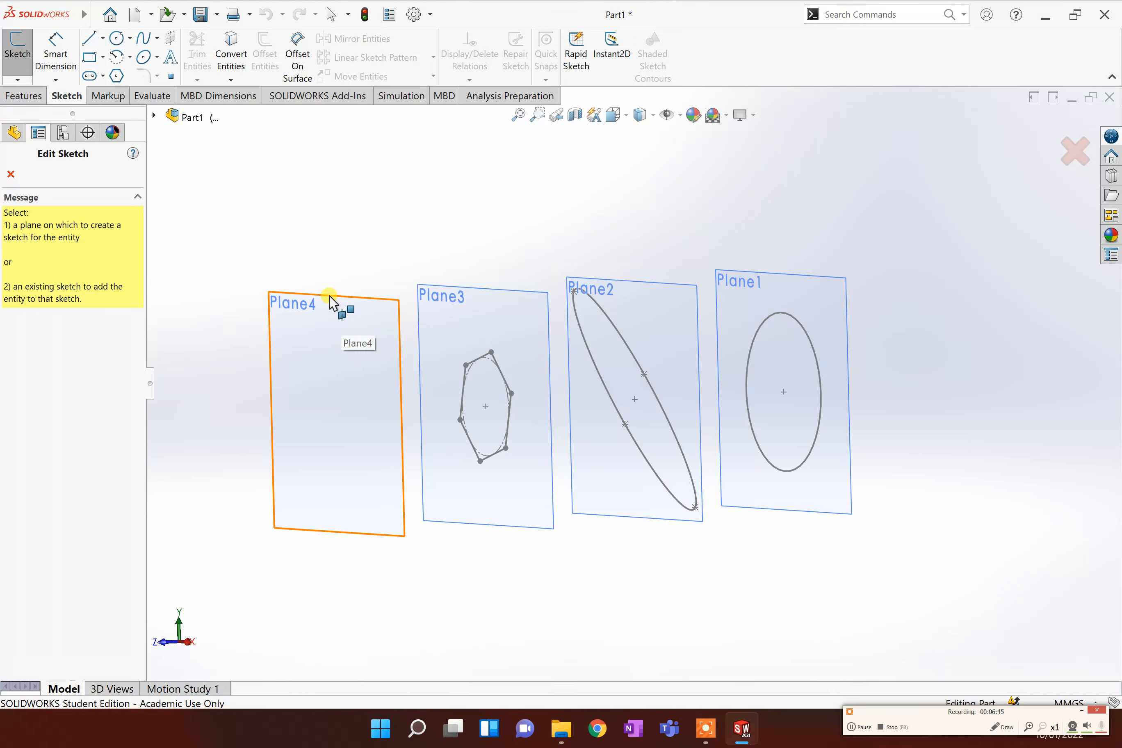
pyautogui.click(329, 302)
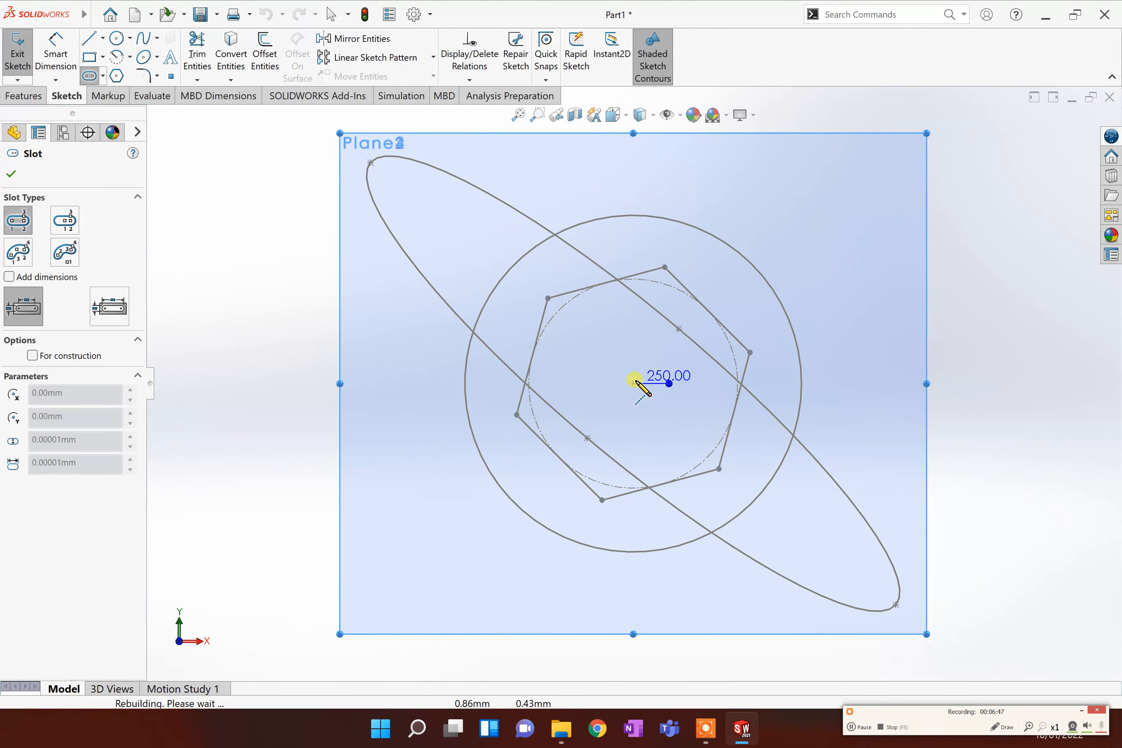
pyautogui.click(633, 384)
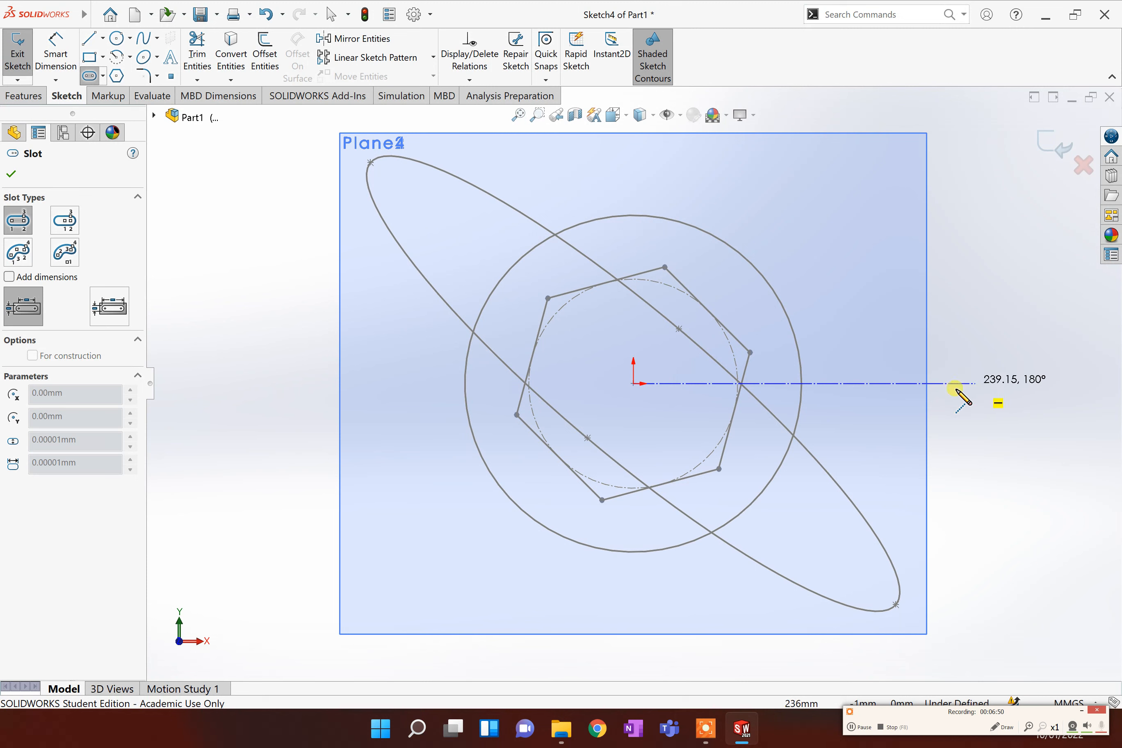
pyautogui.click(882, 384)
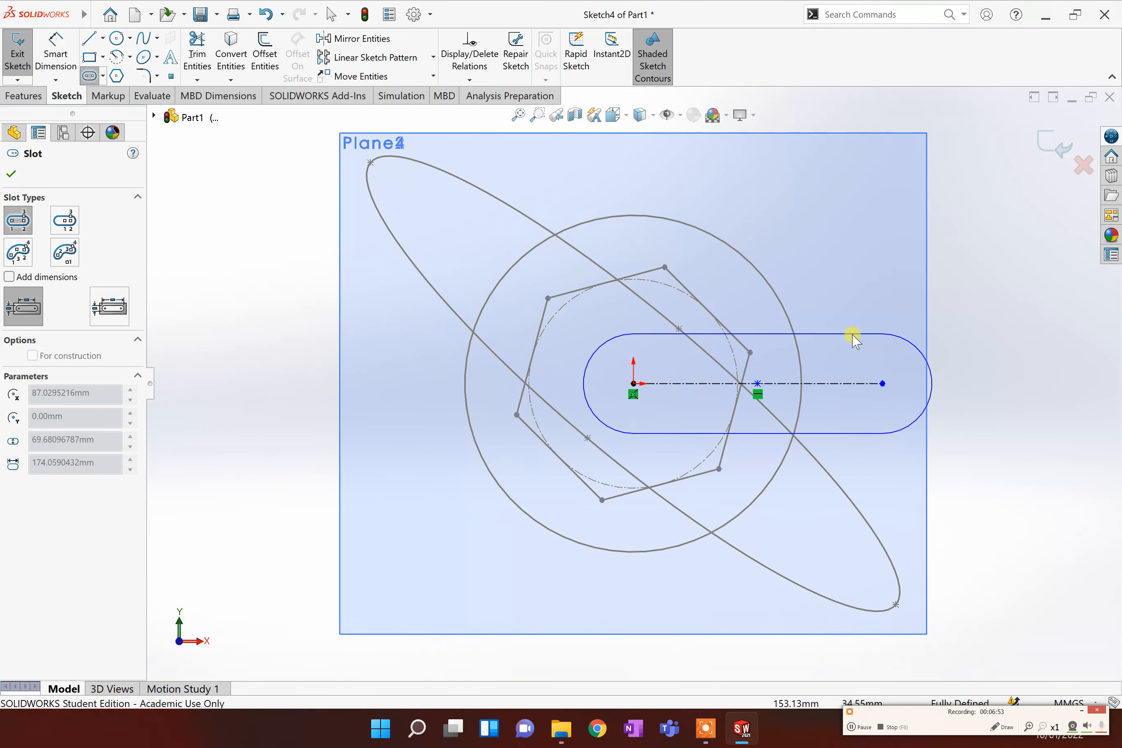
pyautogui.click(851, 333)
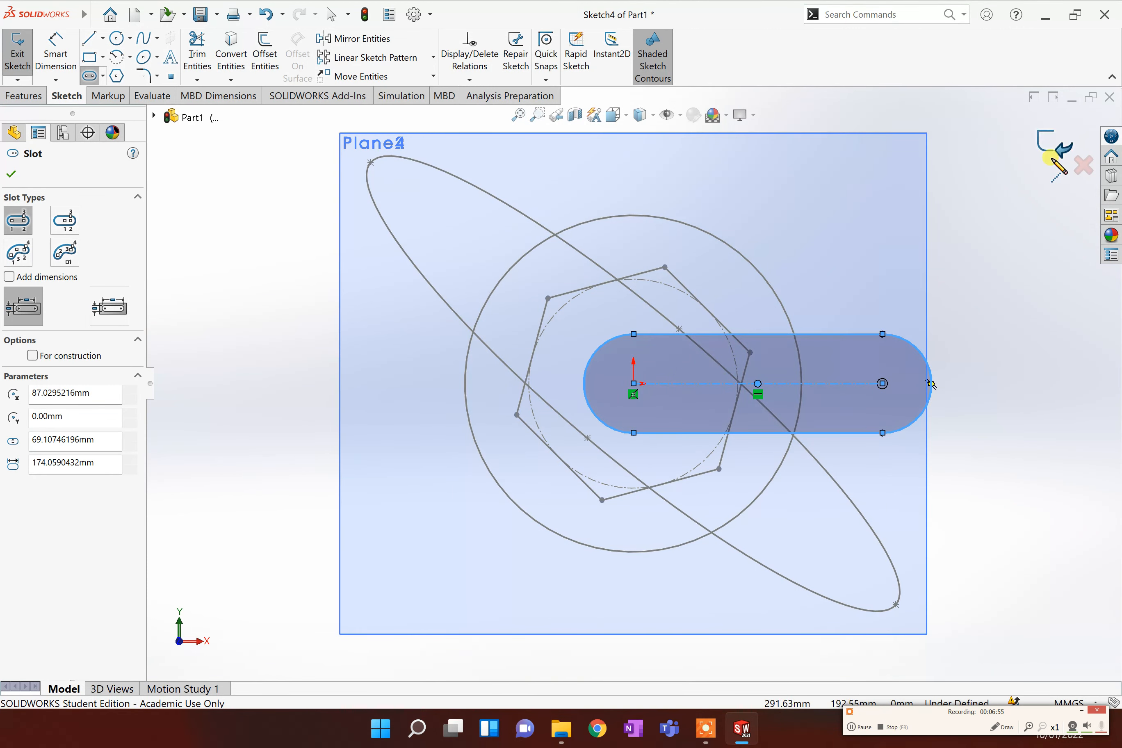
pyautogui.press('Escape')
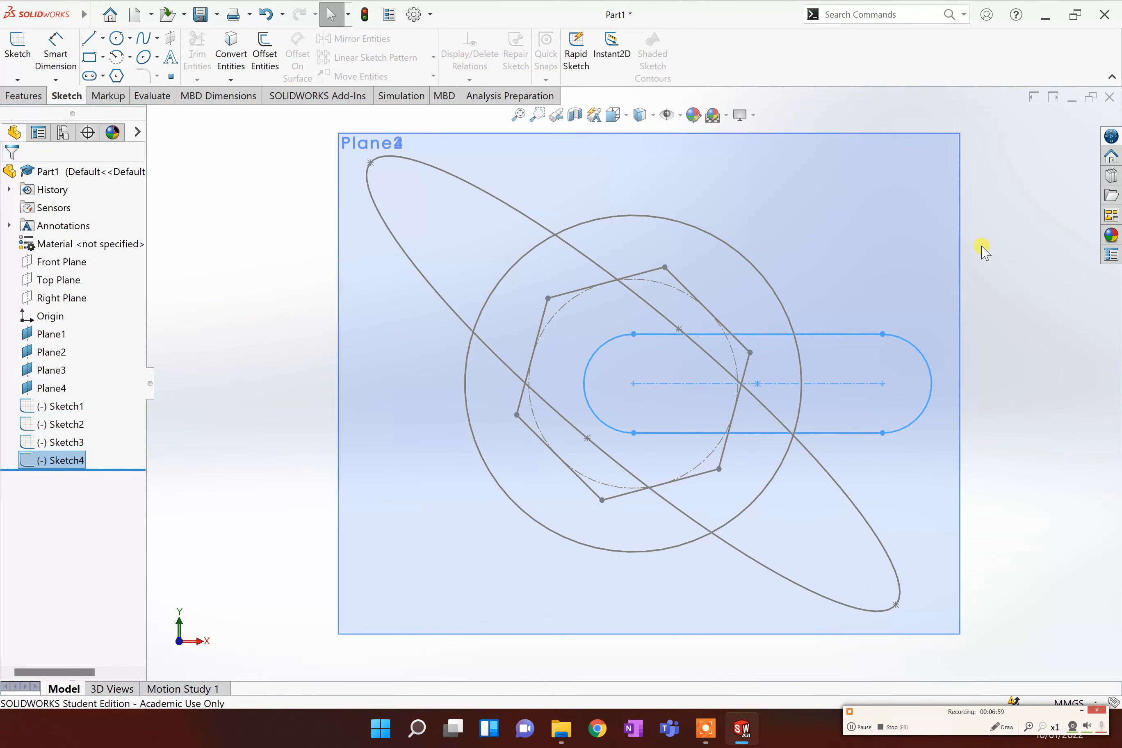
# Start a lofted boss with the circle on Plane1 and the ellipse on Plane2 as its first two profiles
pyautogui.moveTo(851, 319); pyautogui.dragTo(780, 316, button='middle')
pyautogui.scroll(6, 781, 340)
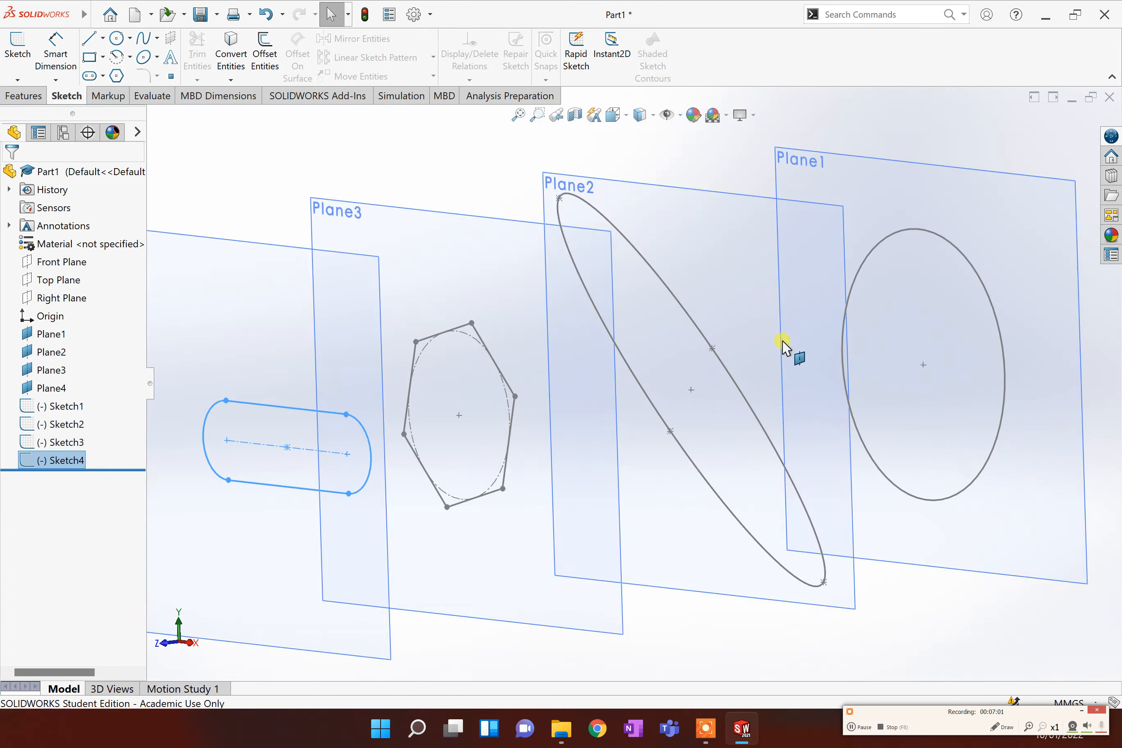
pyautogui.moveTo(747, 438)
pyautogui.mouseDown(button='middle')
pyautogui.moveTo(561, 453)
pyautogui.moveTo(717, 458)
pyautogui.moveTo(914, 493)
pyautogui.moveTo(754, 538)
pyautogui.moveTo(826, 537)
pyautogui.moveTo(816, 548)
pyautogui.moveTo(830, 531)
pyautogui.mouseUp(button='middle')
pyautogui.click(807, 223)
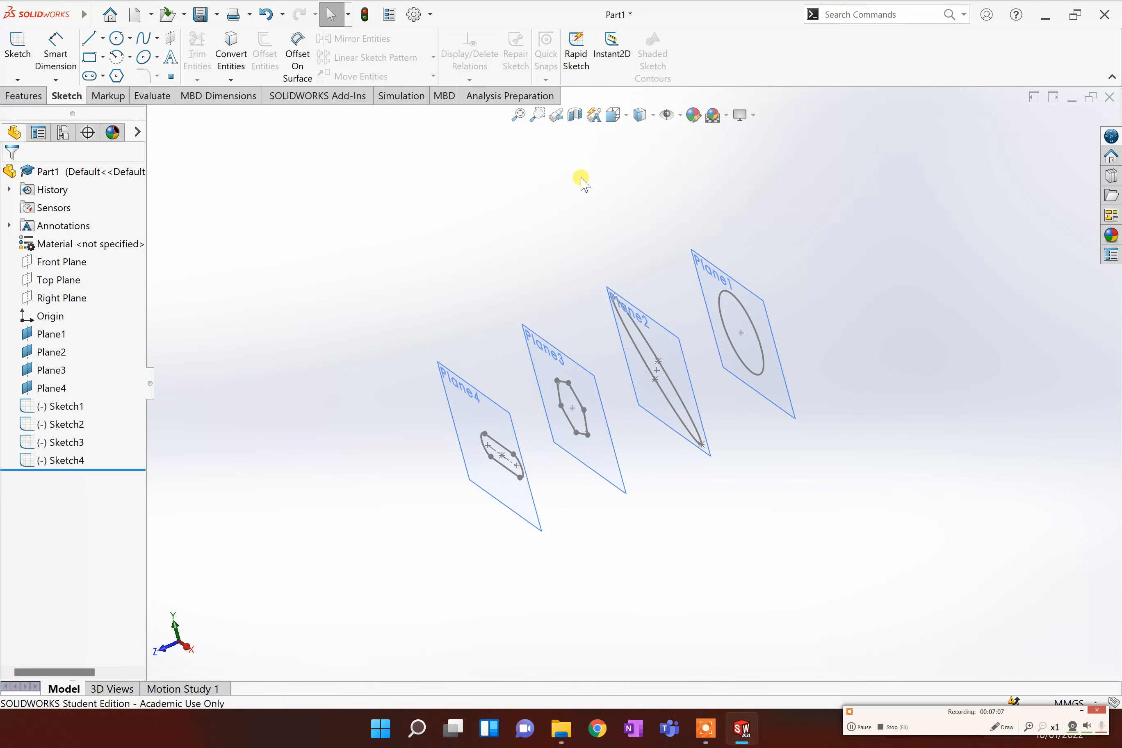
pyautogui.click(24, 97)
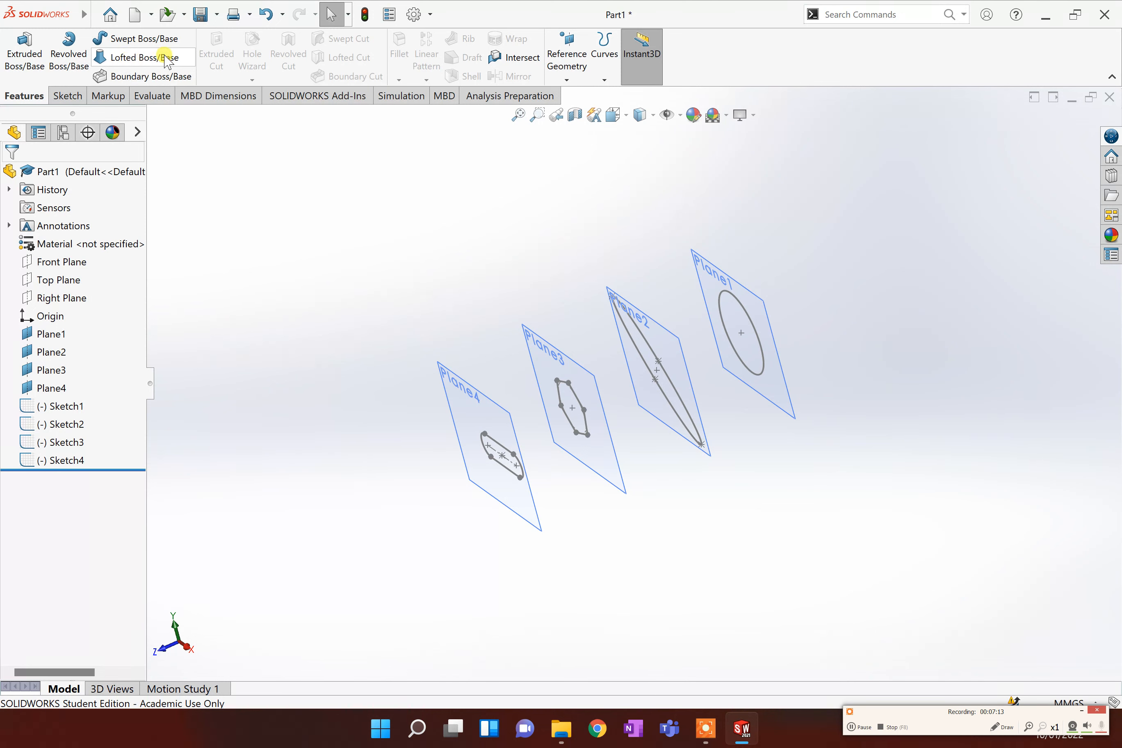
pyautogui.click(145, 58)
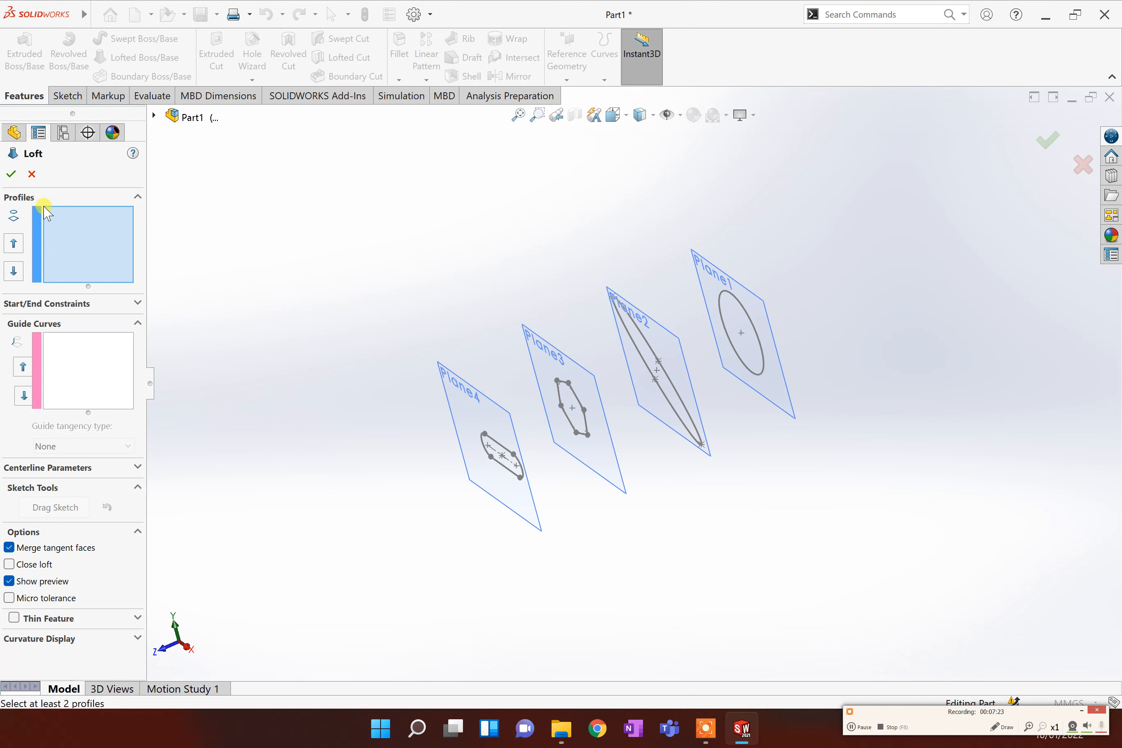
pyautogui.click(733, 295)
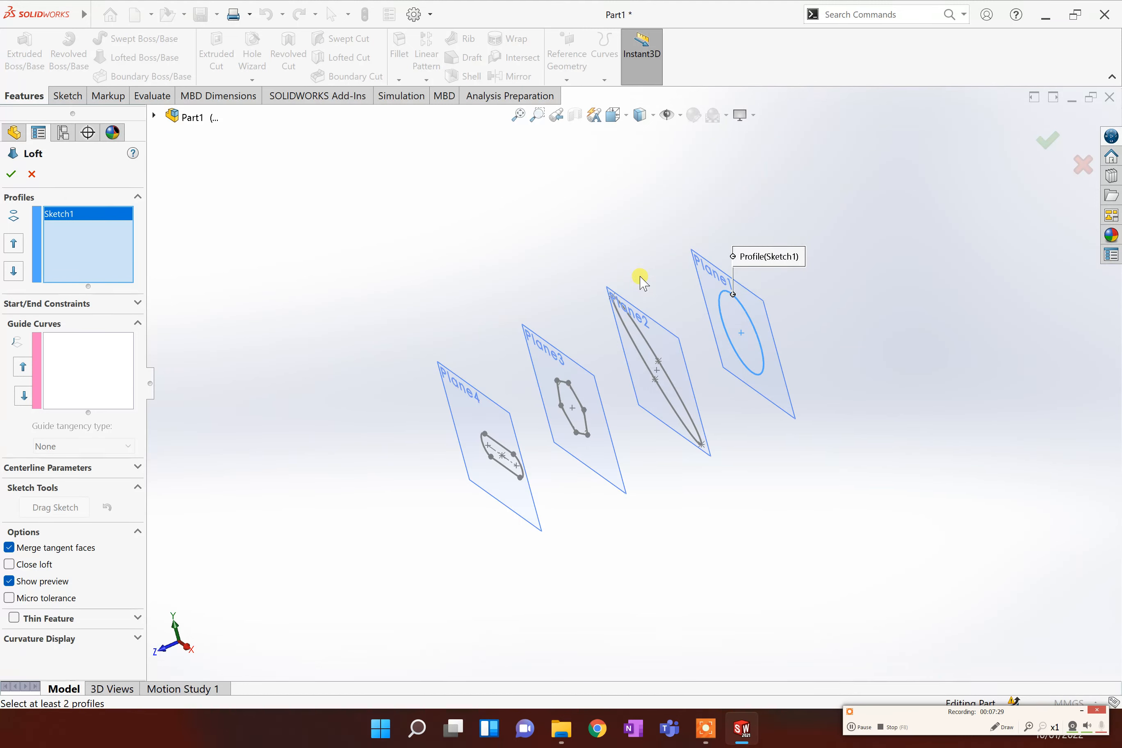
pyautogui.click(643, 336)
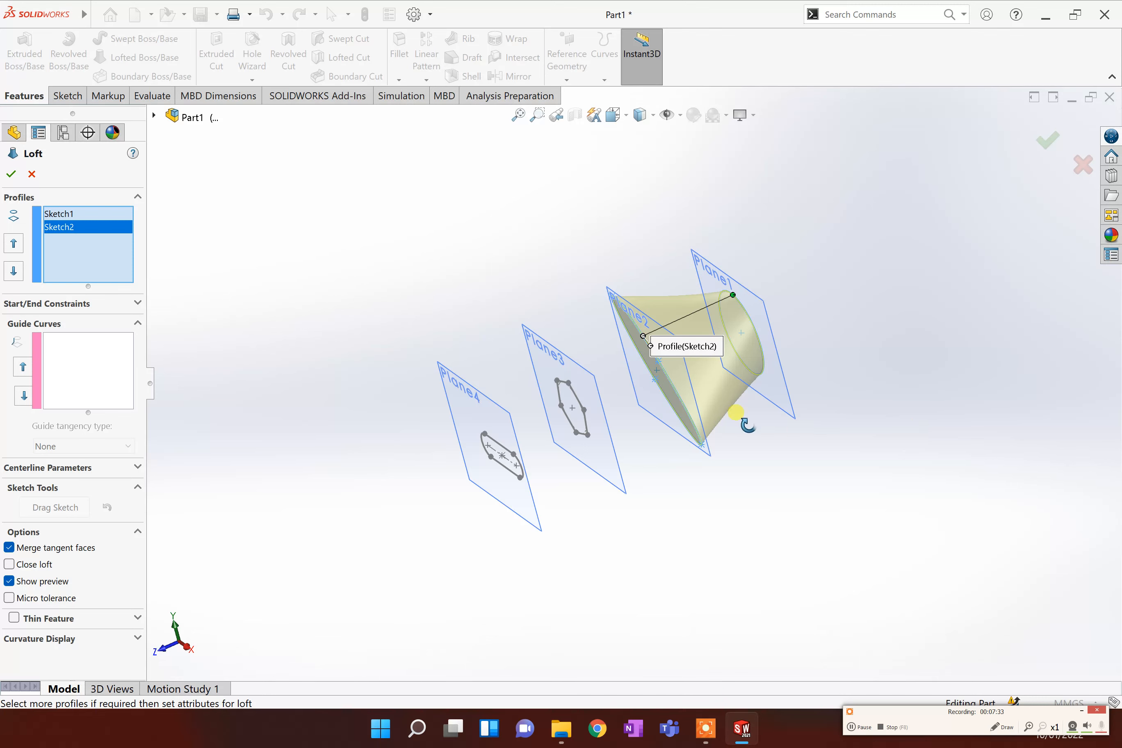
# Add the hexagon on Plane3 and the slot on Plane4 as the remaining profiles and create the loft
pyautogui.moveTo(736, 413); pyautogui.dragTo(721, 485, button='middle')
pyautogui.moveTo(657, 563); pyautogui.dragTo(641, 534, button='middle')
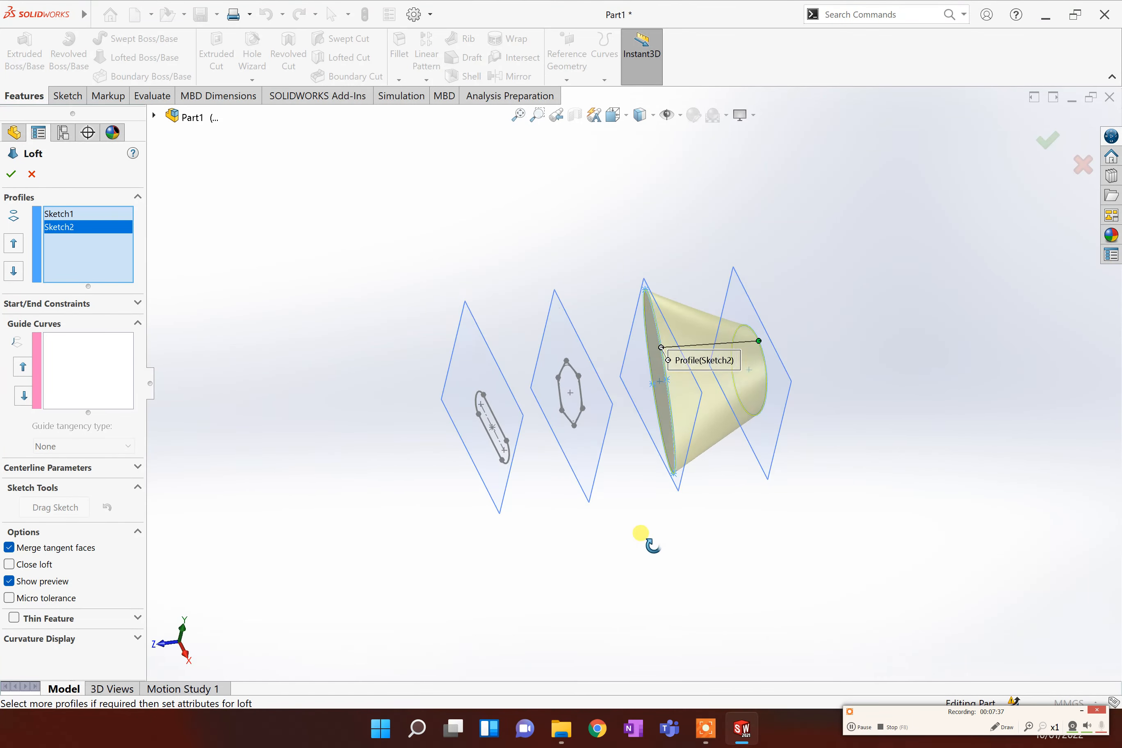
pyautogui.click(582, 398)
pyautogui.moveTo(748, 518)
pyautogui.mouseDown(button='middle')
pyautogui.moveTo(830, 472)
pyautogui.moveTo(887, 318)
pyautogui.moveTo(792, 348)
pyautogui.moveTo(709, 303)
pyautogui.moveTo(679, 309)
pyautogui.moveTo(797, 329)
pyautogui.moveTo(884, 380)
pyautogui.moveTo(866, 393)
pyautogui.moveTo(837, 528)
pyautogui.moveTo(812, 507)
pyautogui.moveTo(827, 511)
pyautogui.mouseUp(button='middle')
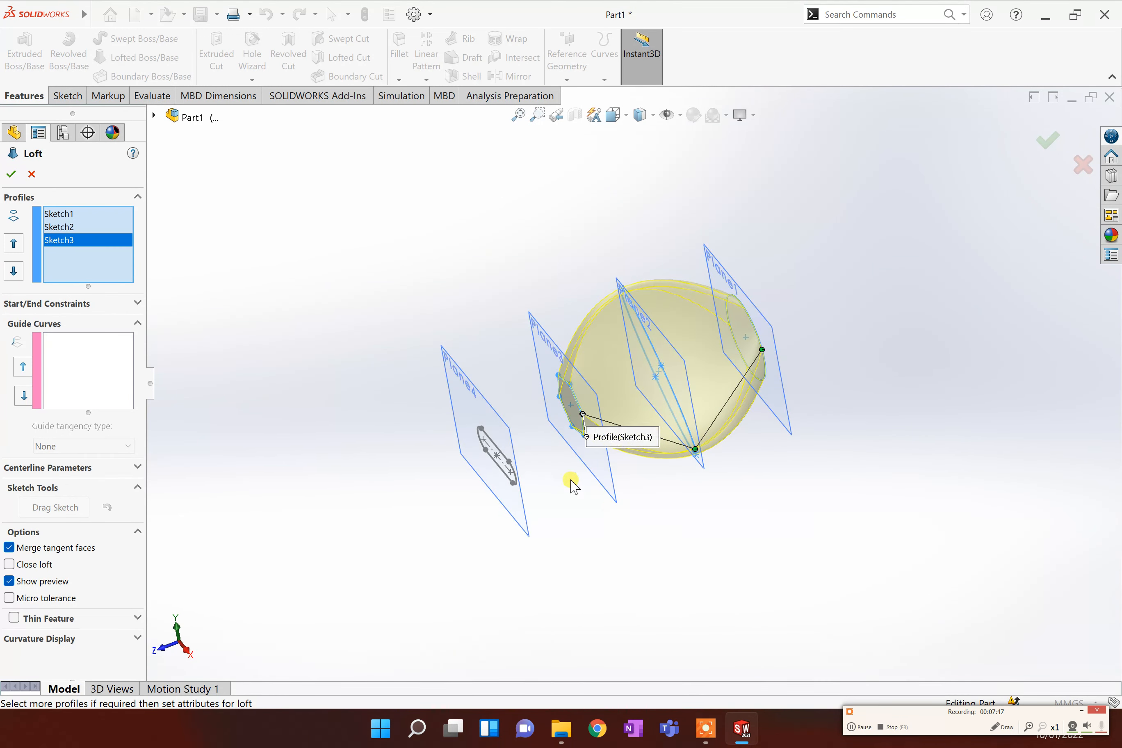
pyautogui.click(504, 458)
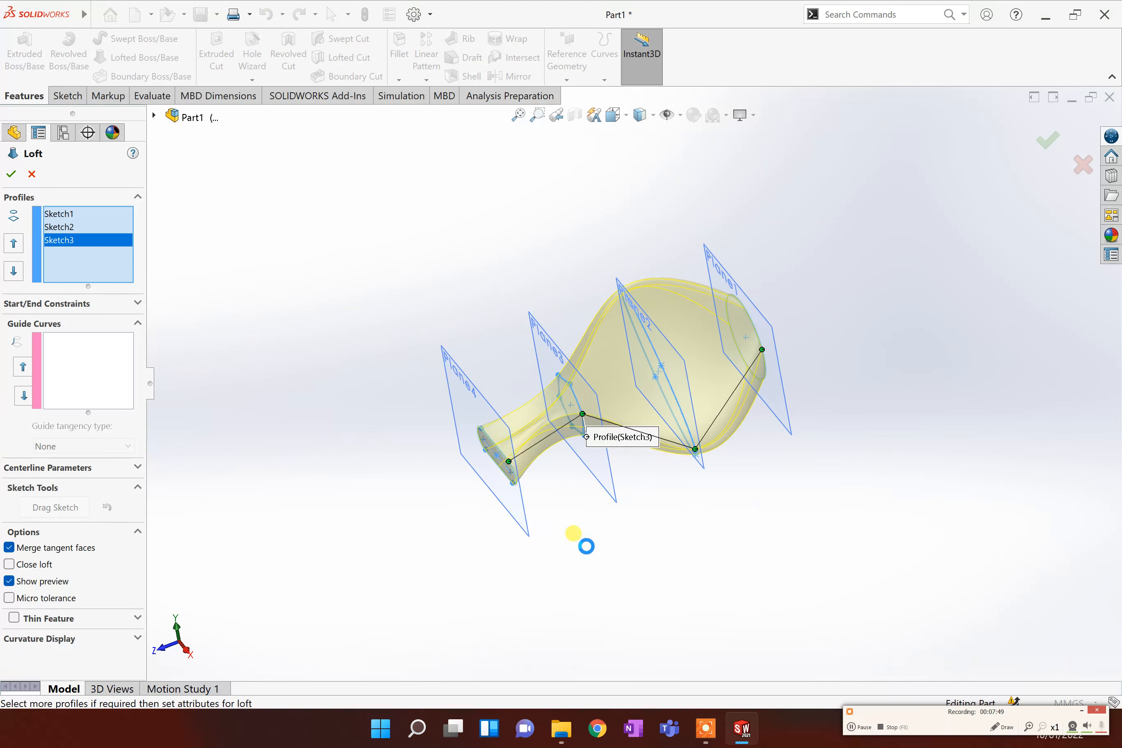
pyautogui.moveTo(649, 519)
pyautogui.mouseDown(button='middle')
pyautogui.moveTo(782, 473)
pyautogui.moveTo(907, 546)
pyautogui.moveTo(796, 606)
pyautogui.moveTo(709, 524)
pyautogui.moveTo(638, 487)
pyautogui.mouseUp(button='middle')
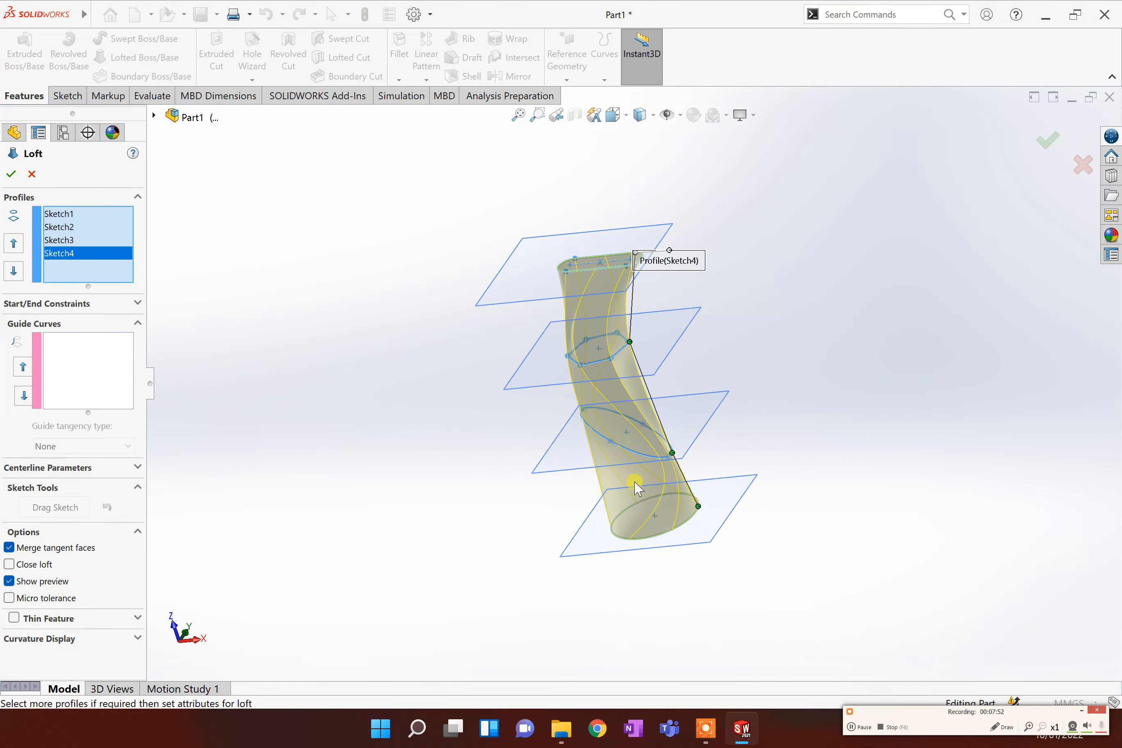
pyautogui.click(10, 174)
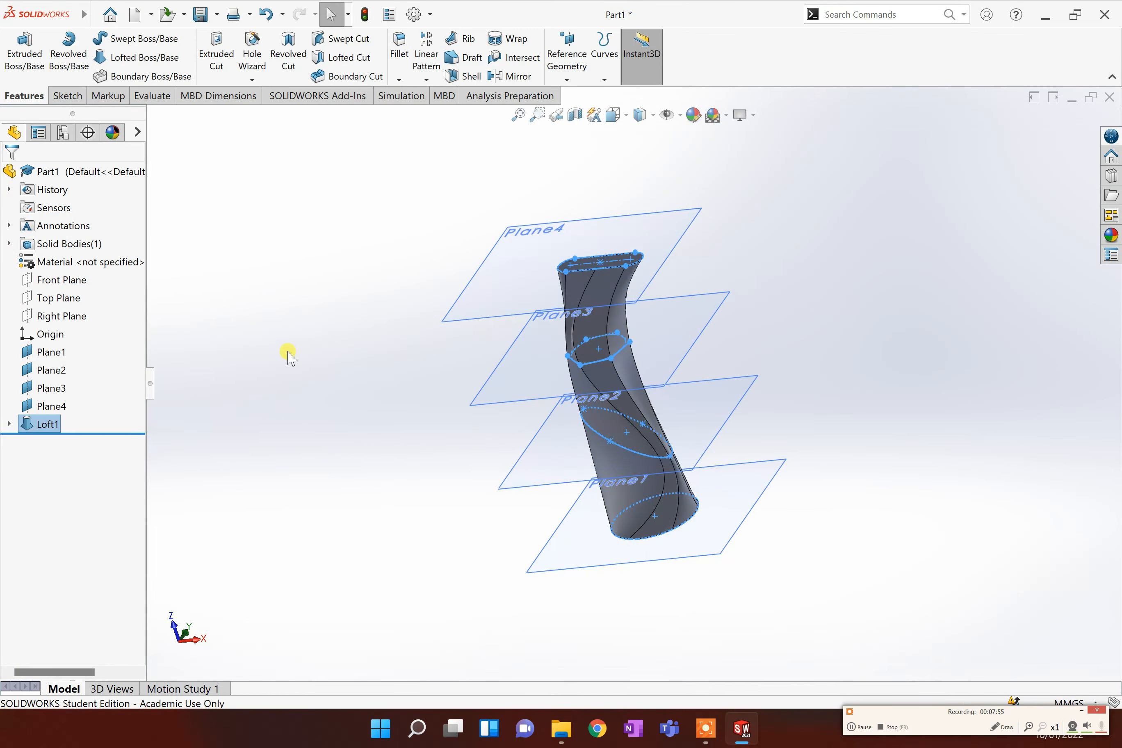
# Hide the four reference planes, Plane1 to Plane4
pyautogui.moveTo(370, 356); pyautogui.dragTo(356, 297, button='middle')
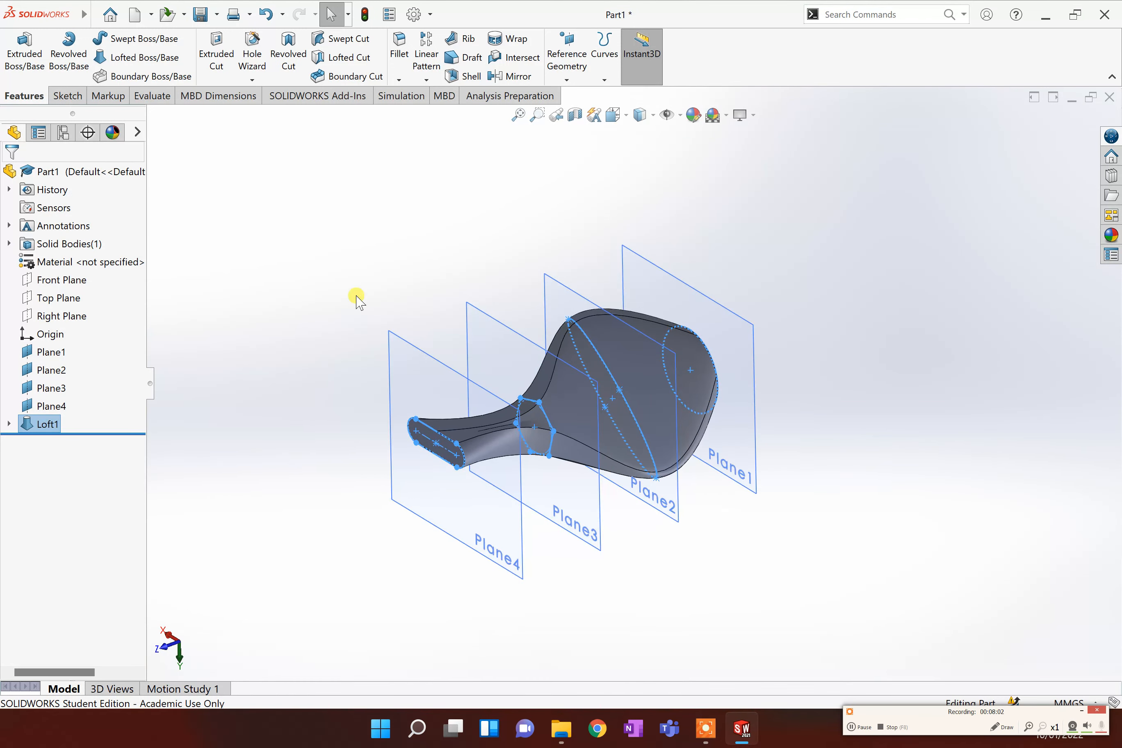
pyautogui.click(464, 191)
pyautogui.moveTo(793, 516)
pyautogui.mouseDown(button='middle')
pyautogui.moveTo(802, 329)
pyautogui.moveTo(873, 254)
pyautogui.mouseUp(button='middle')
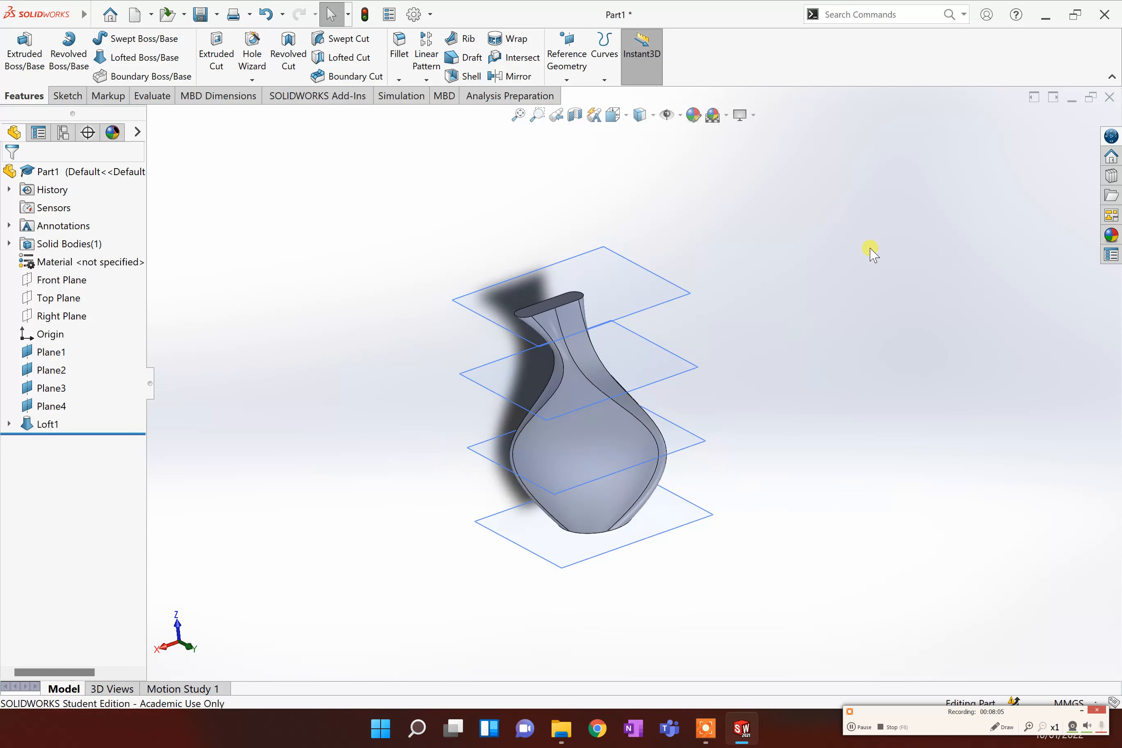
pyautogui.moveTo(756, 558); pyautogui.dragTo(566, 394, button='middle')
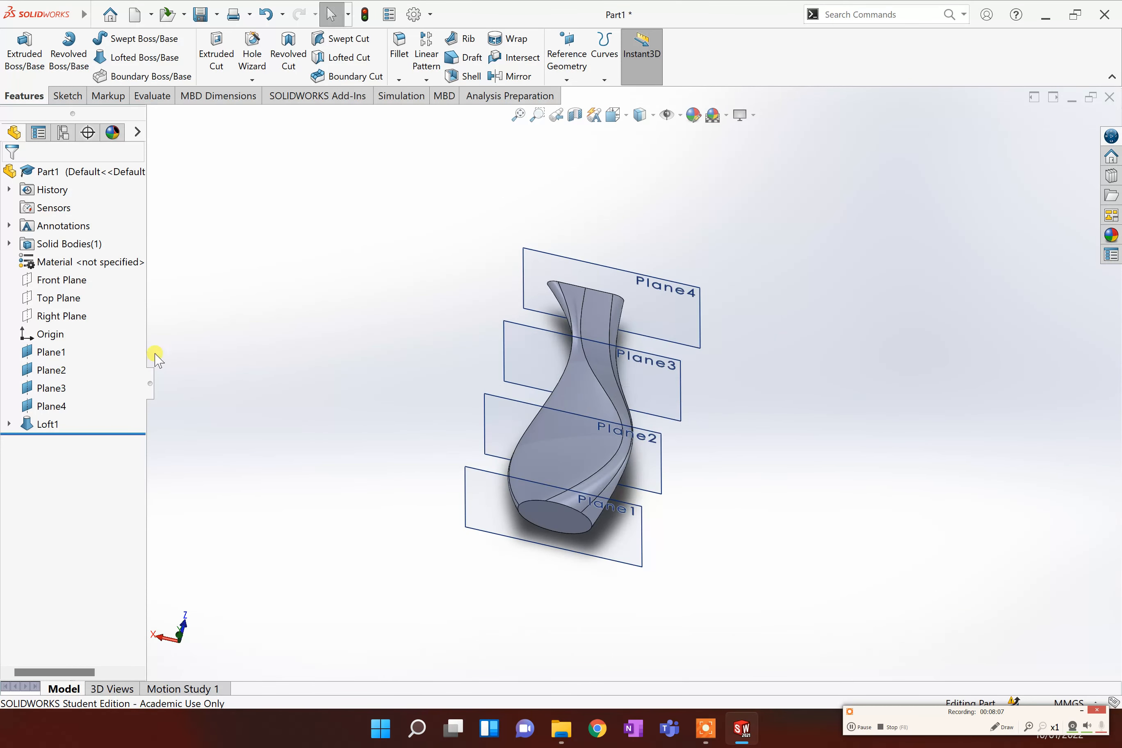
pyautogui.click(46, 352)
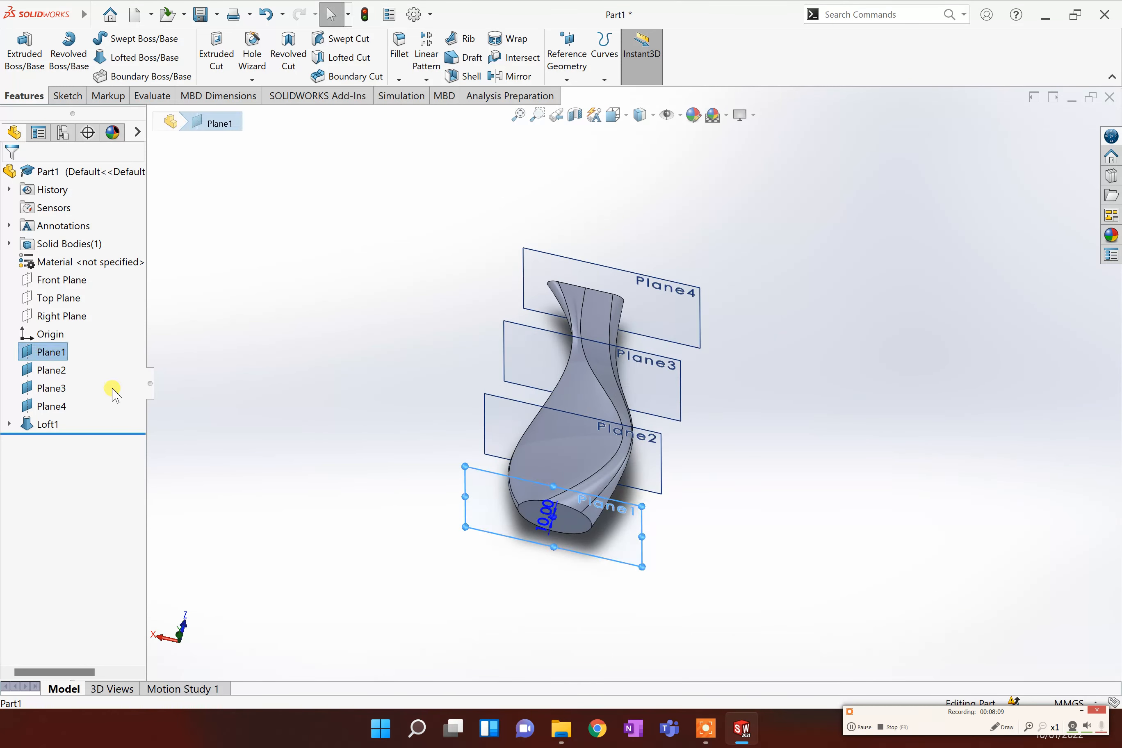
pyautogui.click(51, 352)
pyautogui.rightClick(52, 355)
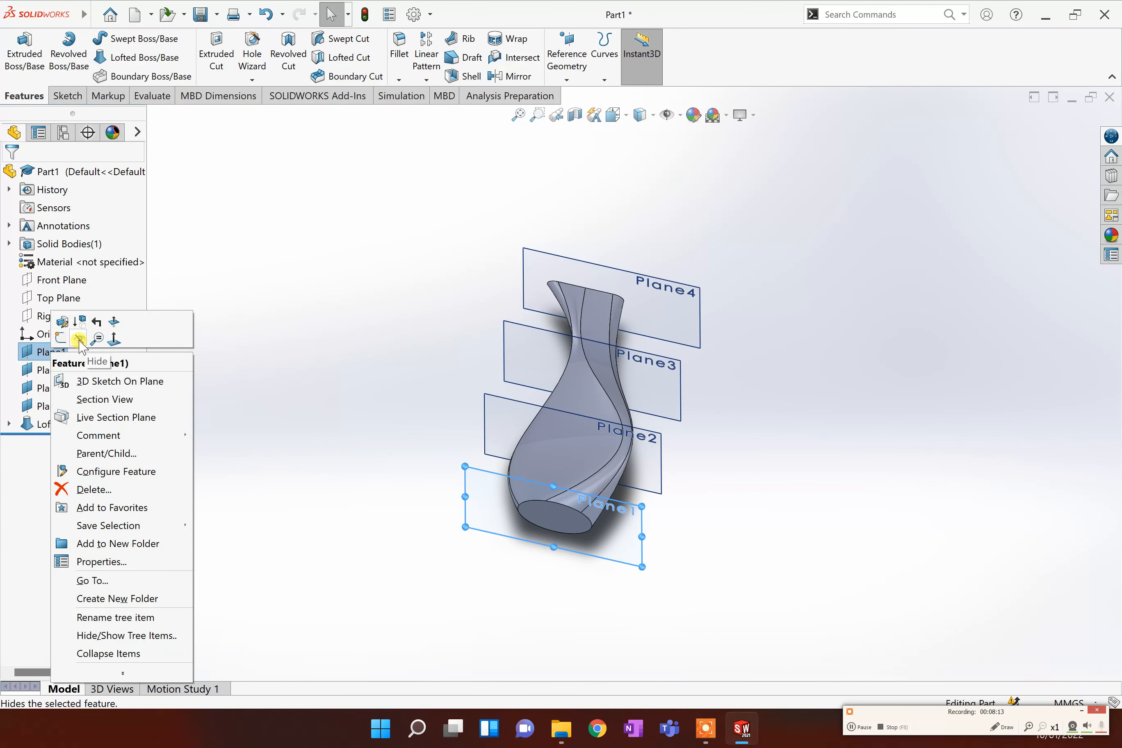
pyautogui.click(79, 340)
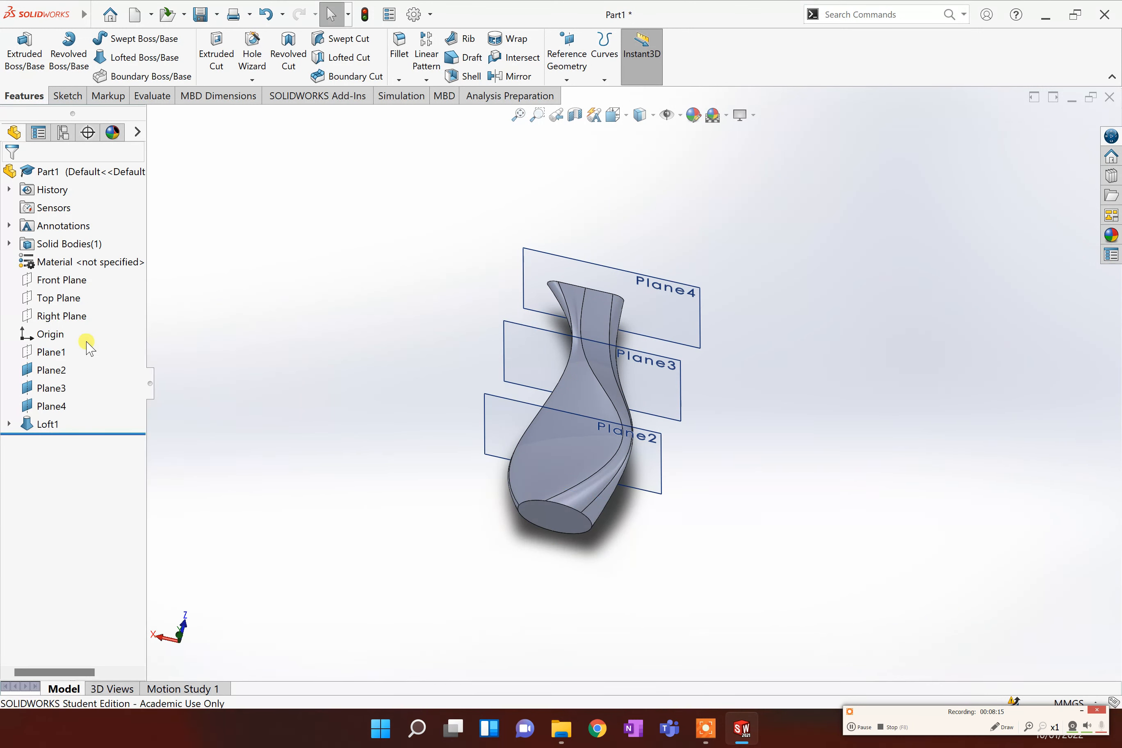
pyautogui.click(53, 370)
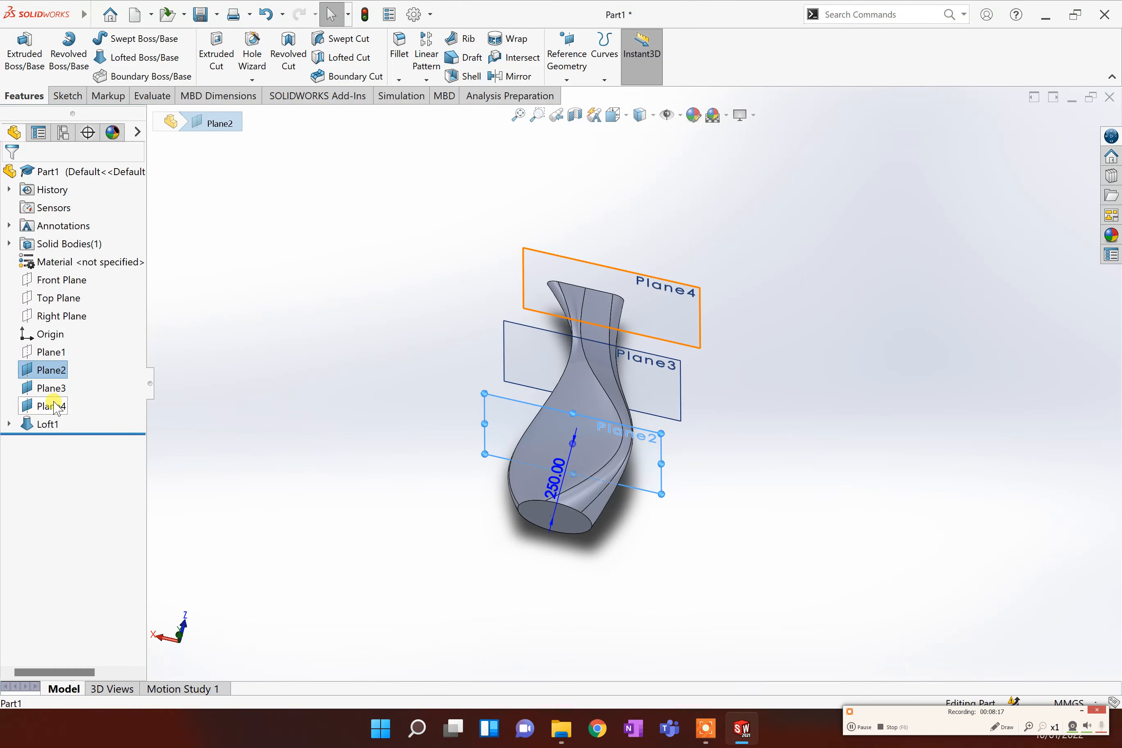
pyautogui.keyDown('shift'); pyautogui.click(53, 407); pyautogui.keyUp('shift')
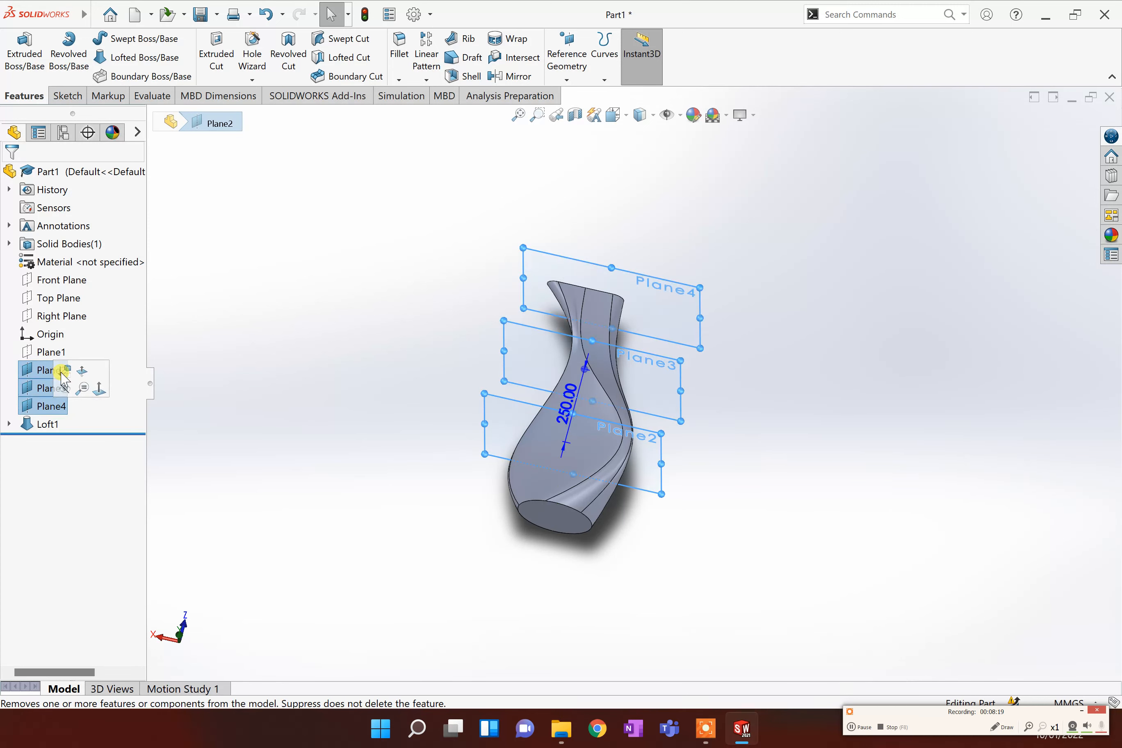
pyautogui.click(64, 392)
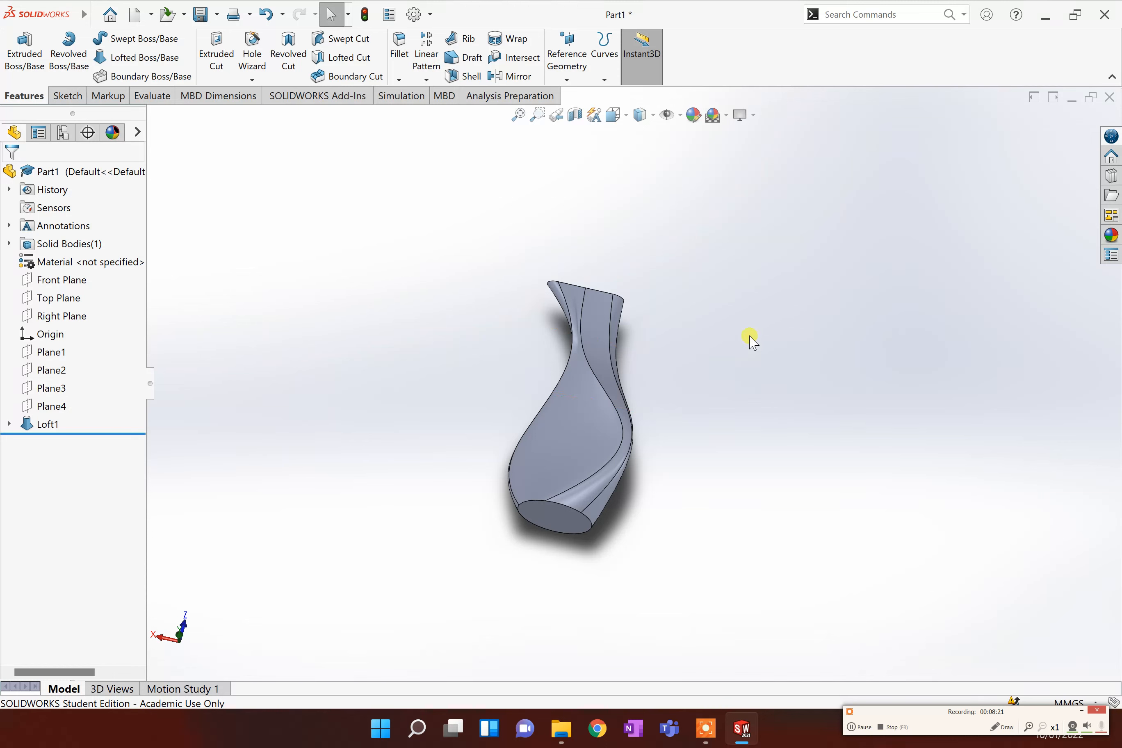
# Start a shell with a 2 mm wall thickness that removes the circular end face of the loft
pyautogui.moveTo(689, 366); pyautogui.dragTo(529, 424, button='middle')
pyautogui.scroll(-2, 528, 425)
pyautogui.scroll(-1, 912, 245)
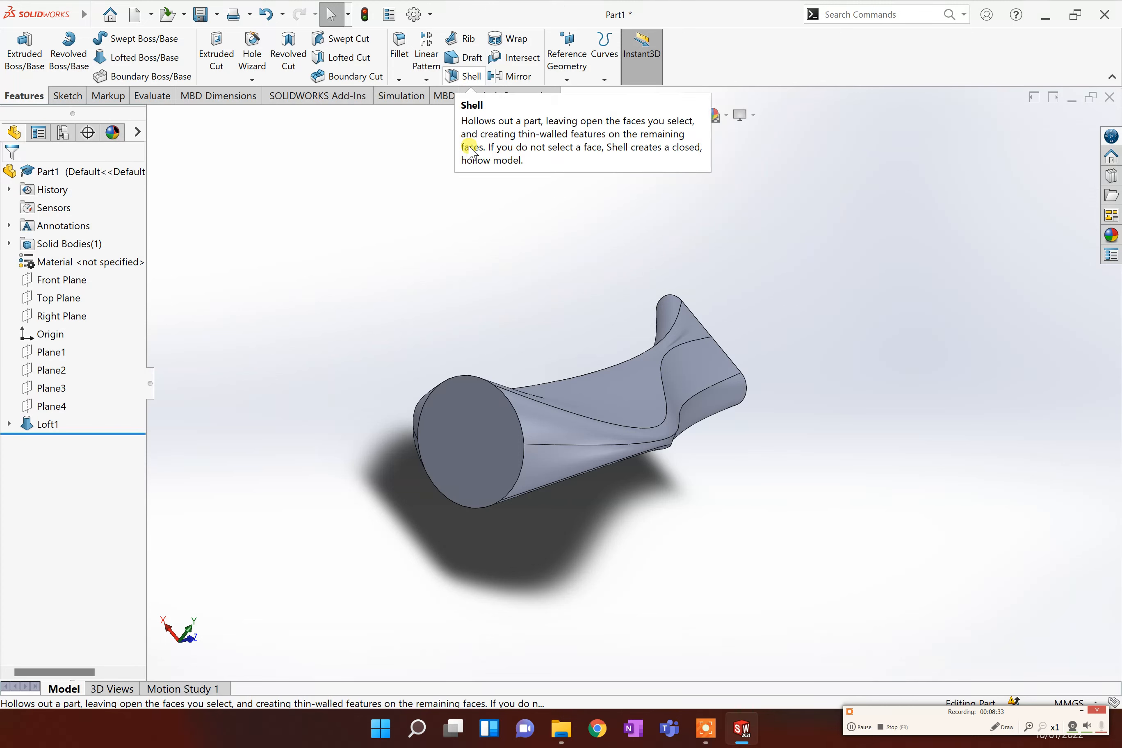
pyautogui.click(466, 77)
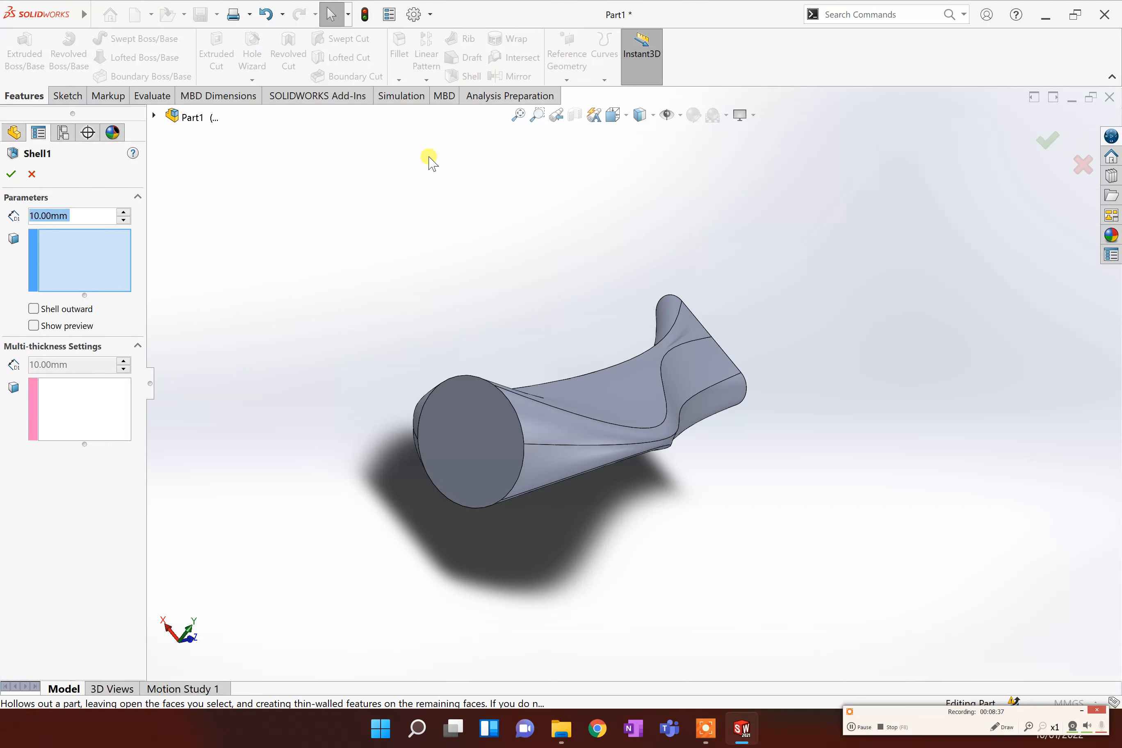
pyautogui.click(461, 390)
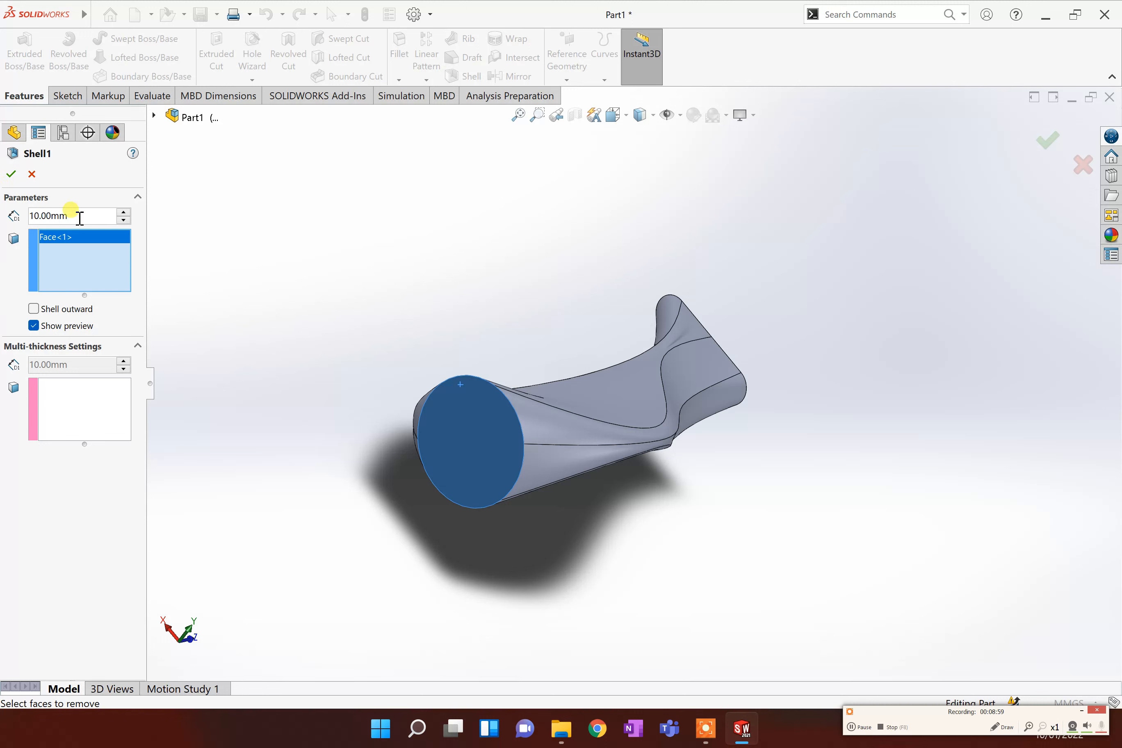
pyautogui.moveTo(70, 219); pyautogui.dragTo(22, 218)
pyautogui.write('2')
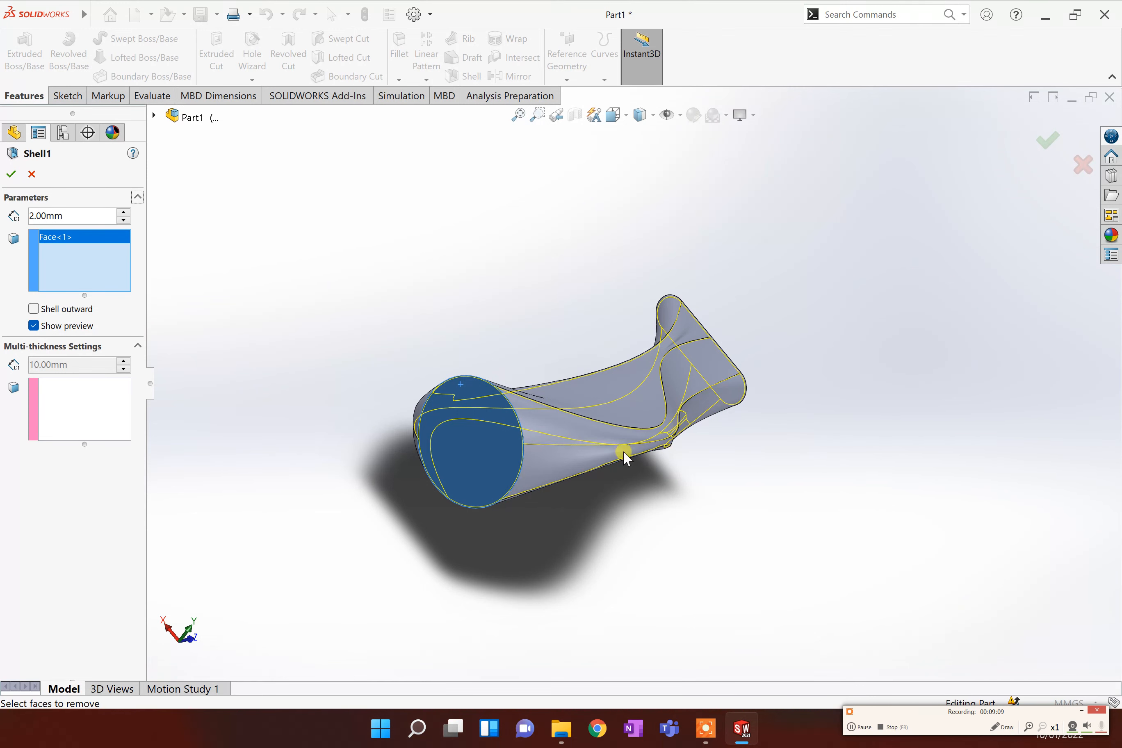
pyautogui.scroll(-3, 482, 384)
pyautogui.scroll(-3, 488, 384)
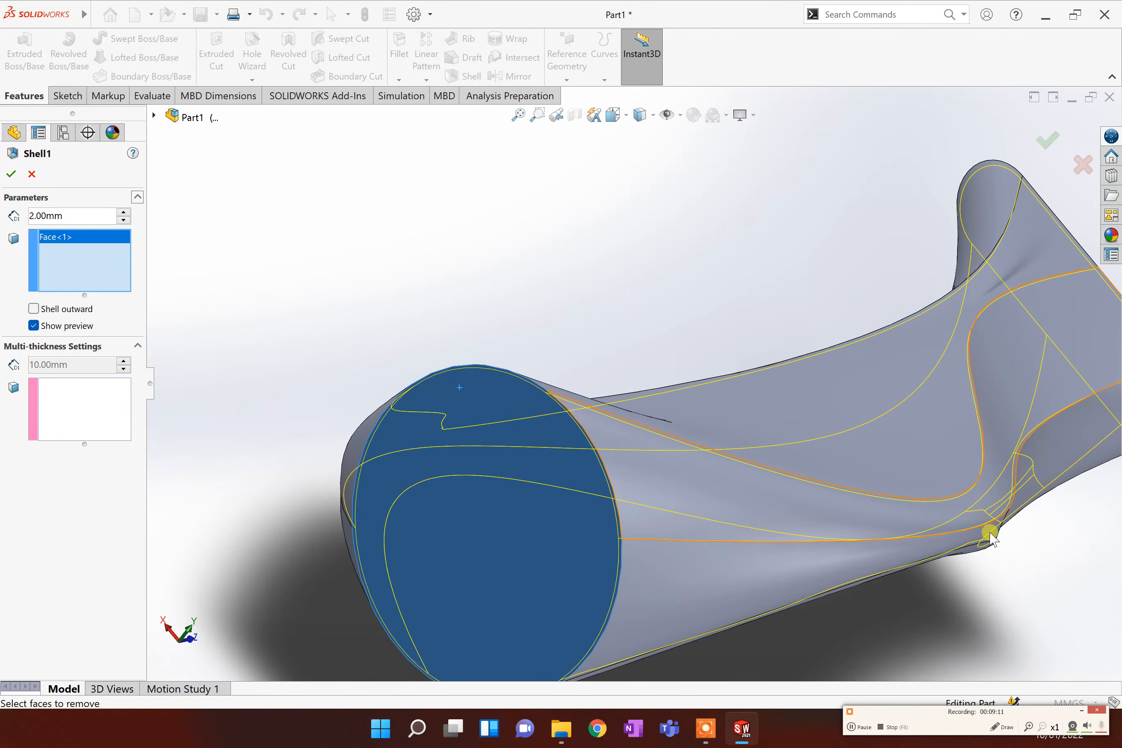
pyautogui.scroll(-1, 507, 374)
pyautogui.scroll(-2, 507, 374)
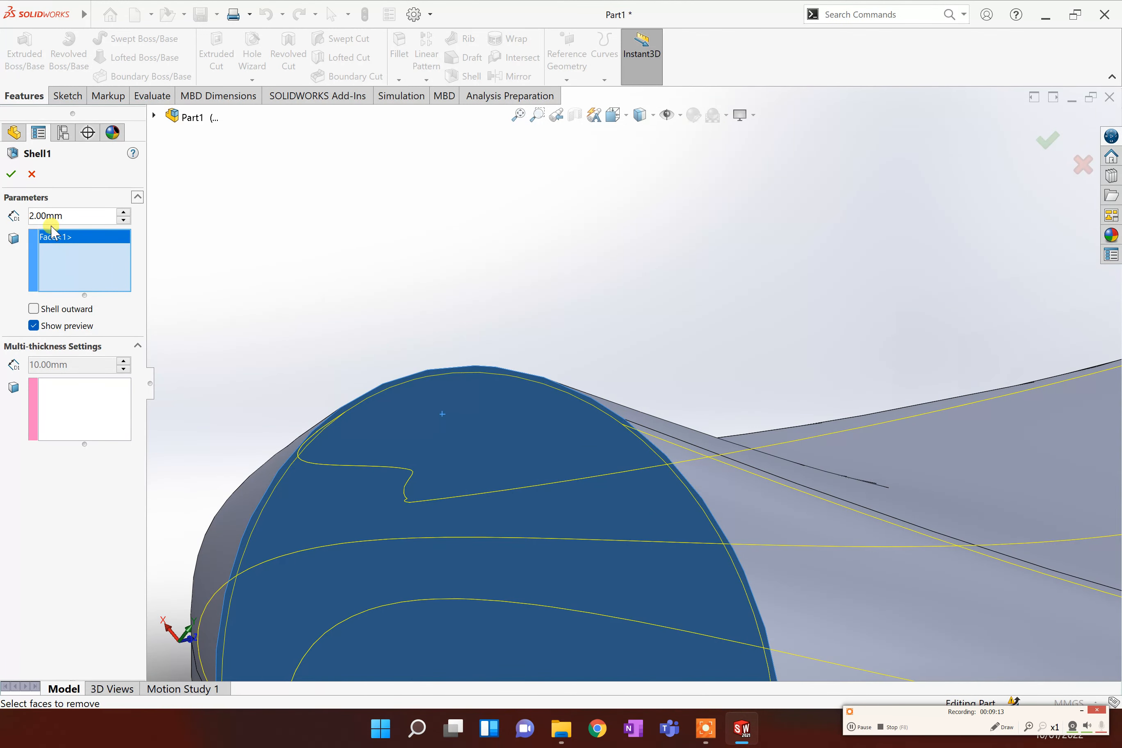
# Try to create the shell with a 4 mm wall thickness
pyautogui.moveTo(85, 210); pyautogui.dragTo(27, 216)
pyautogui.write('4')
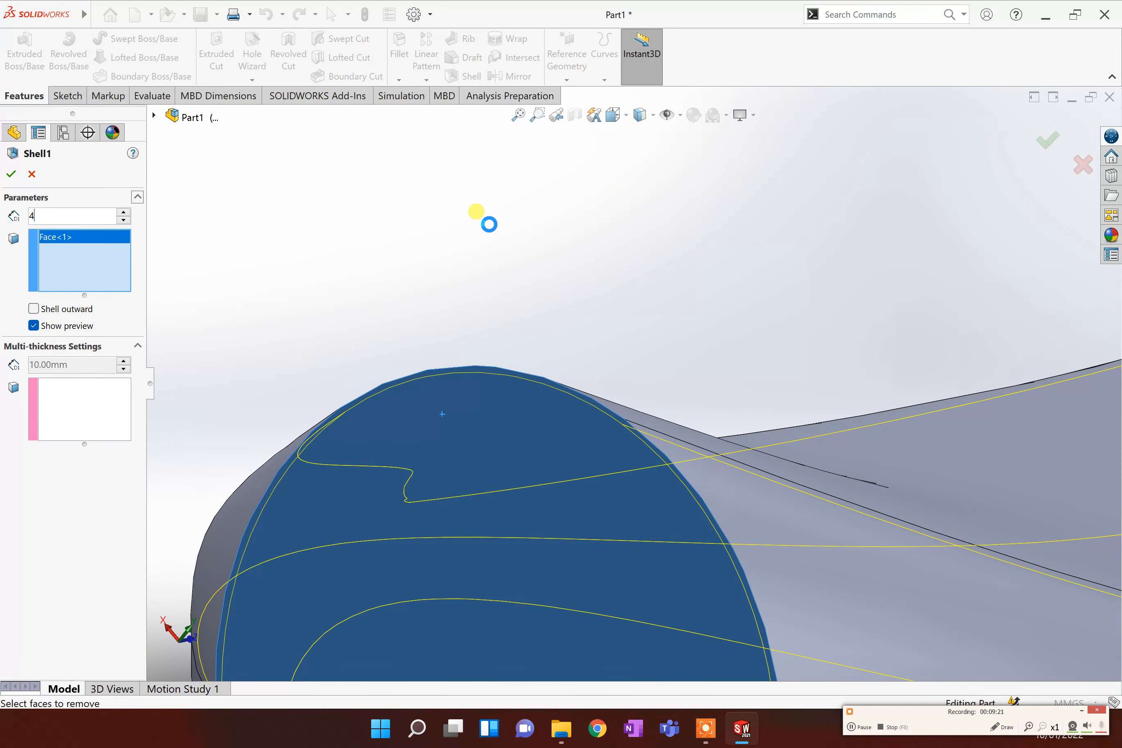
pyautogui.scroll(6, 490, 227)
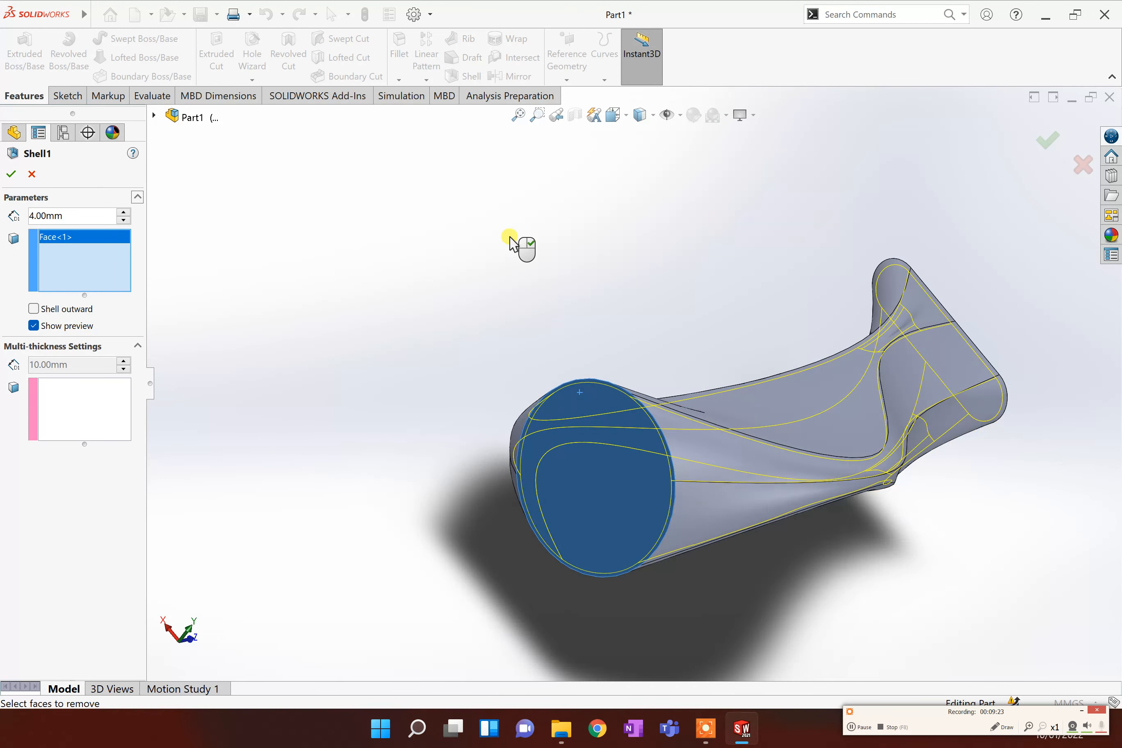
pyautogui.click(10, 172)
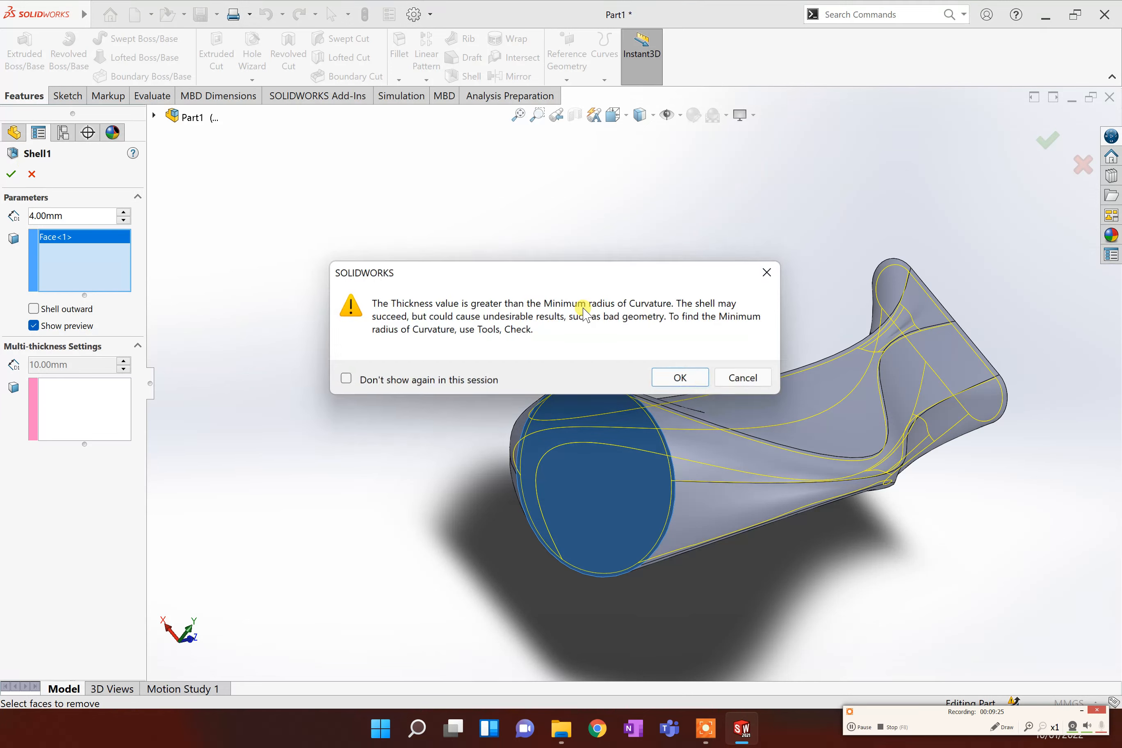
pyautogui.click(742, 381)
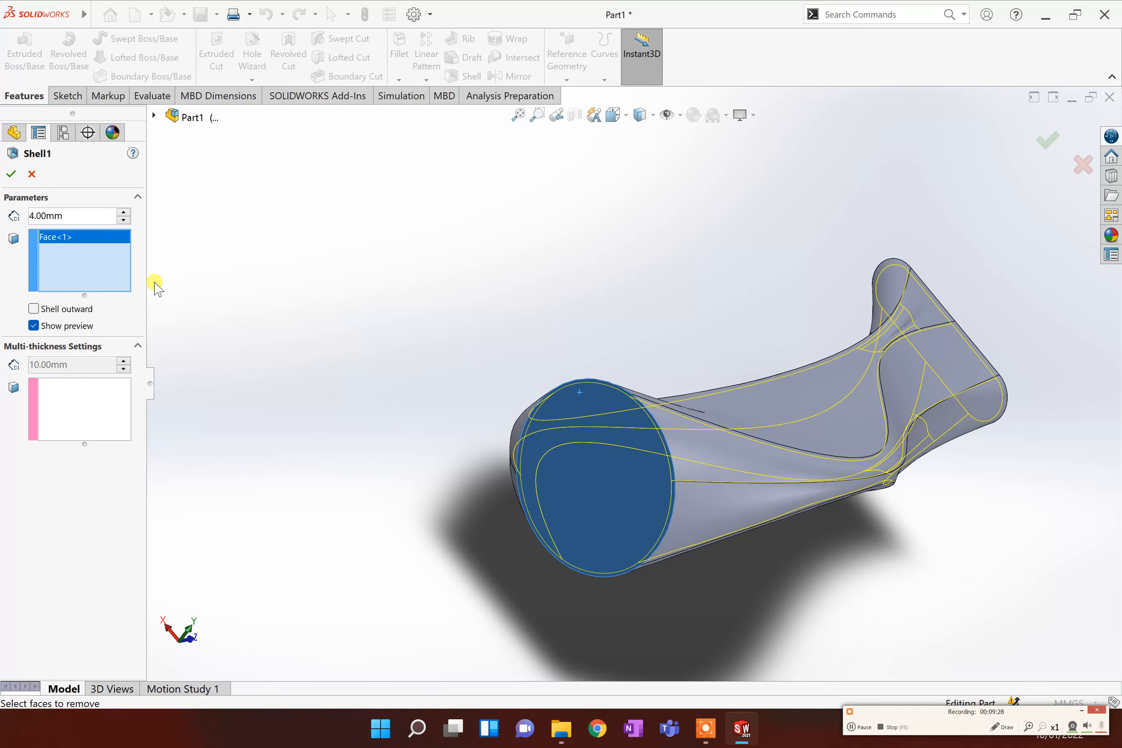
# Set the shell's wall thickness to 2 mm and create the shell
pyautogui.doubleClick(27, 215)
pyautogui.write('2')
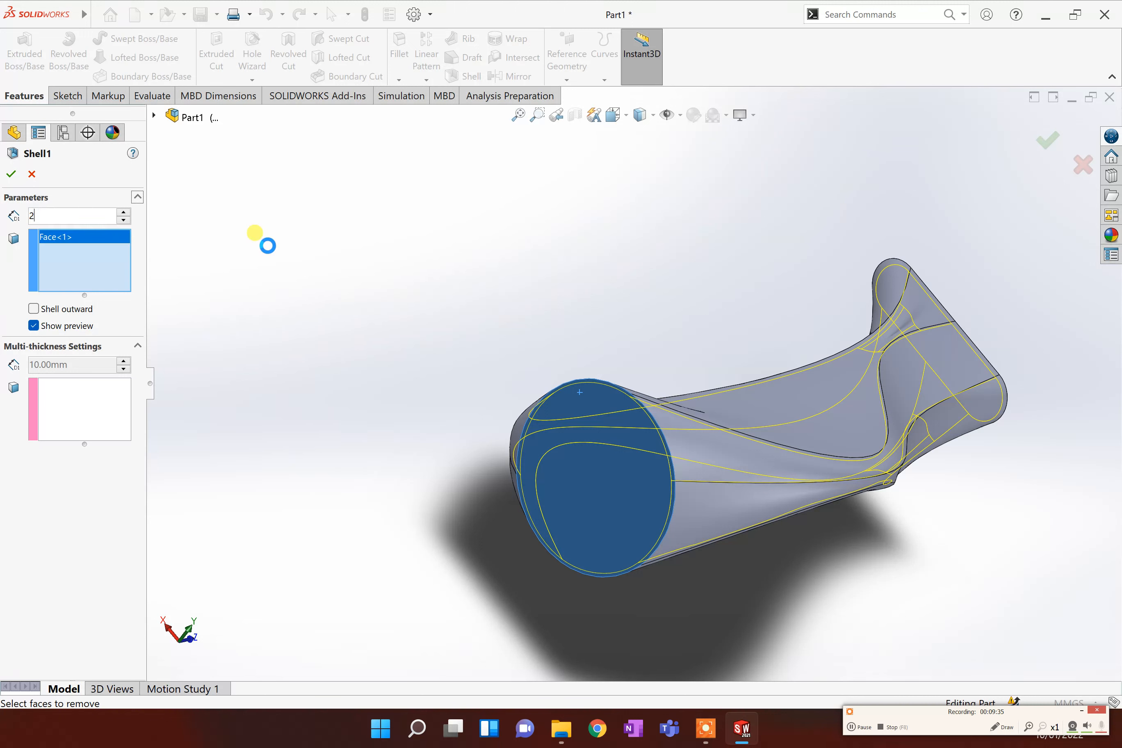
pyautogui.click(9, 175)
pyautogui.click(672, 382)
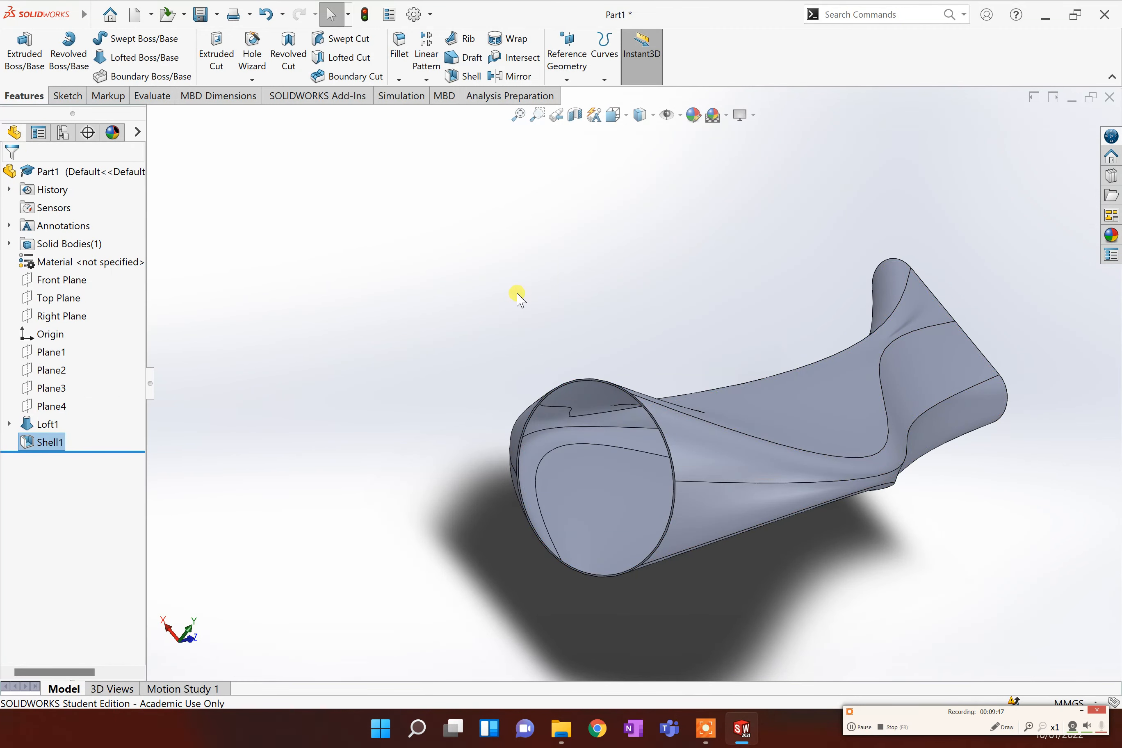
# Examine the hollowed vase from all sides, including its open circular end and its closed slot end
pyautogui.moveTo(463, 328); pyautogui.dragTo(643, 285, button='middle')
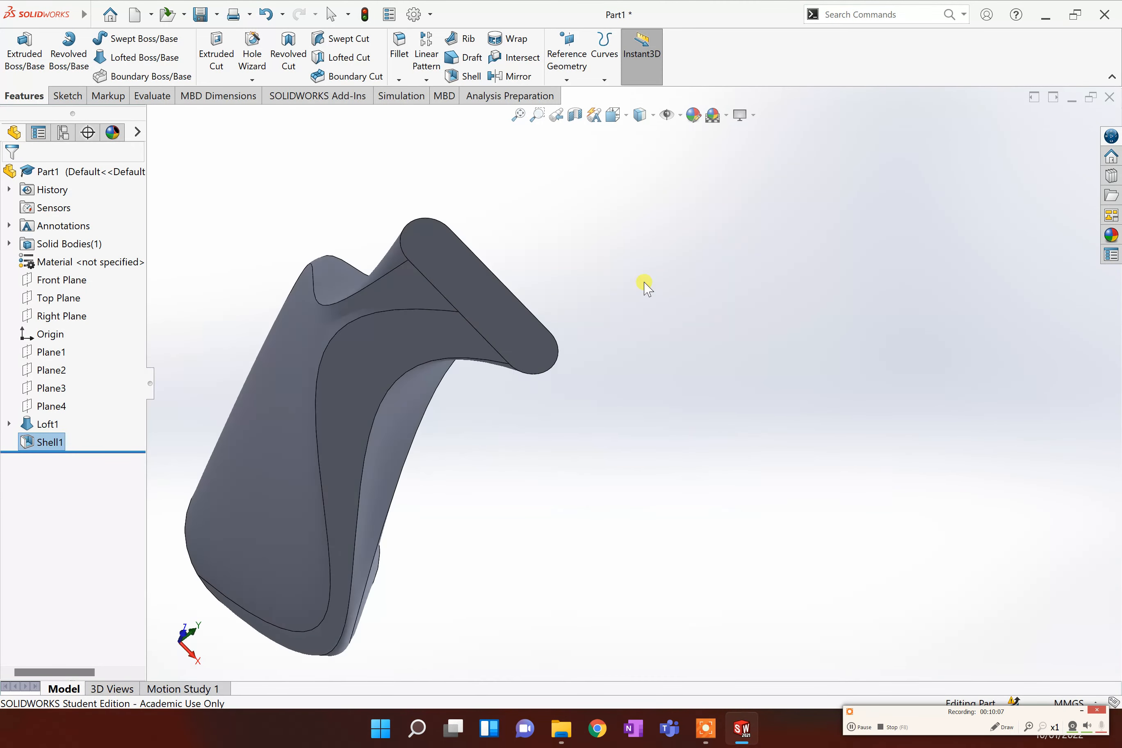
pyautogui.scroll(-2, 586, 364)
pyautogui.scroll(10, 586, 365)
pyautogui.moveTo(580, 424); pyautogui.dragTo(611, 337, button='middle')
pyautogui.scroll(-3, 582, 366)
pyautogui.moveTo(513, 435); pyautogui.dragTo(621, 519, button='middle')
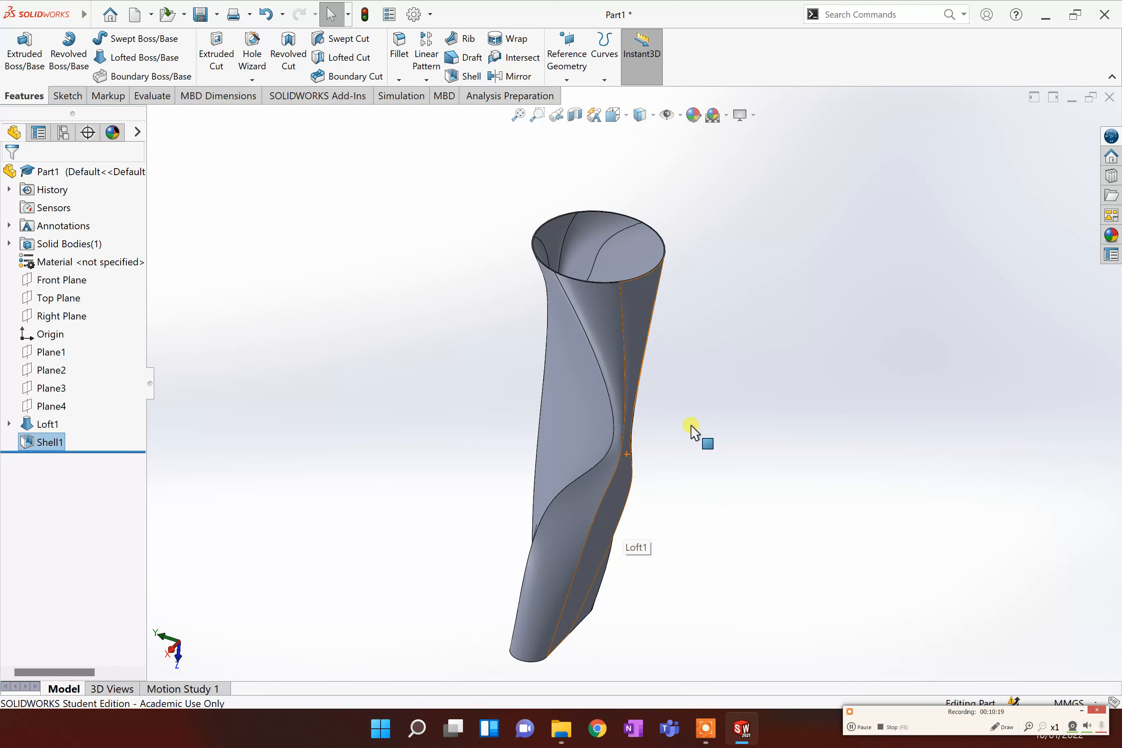
pyautogui.moveTo(684, 425); pyautogui.dragTo(633, 536, button='middle')
pyautogui.moveTo(697, 505); pyautogui.dragTo(624, 606, button='middle')
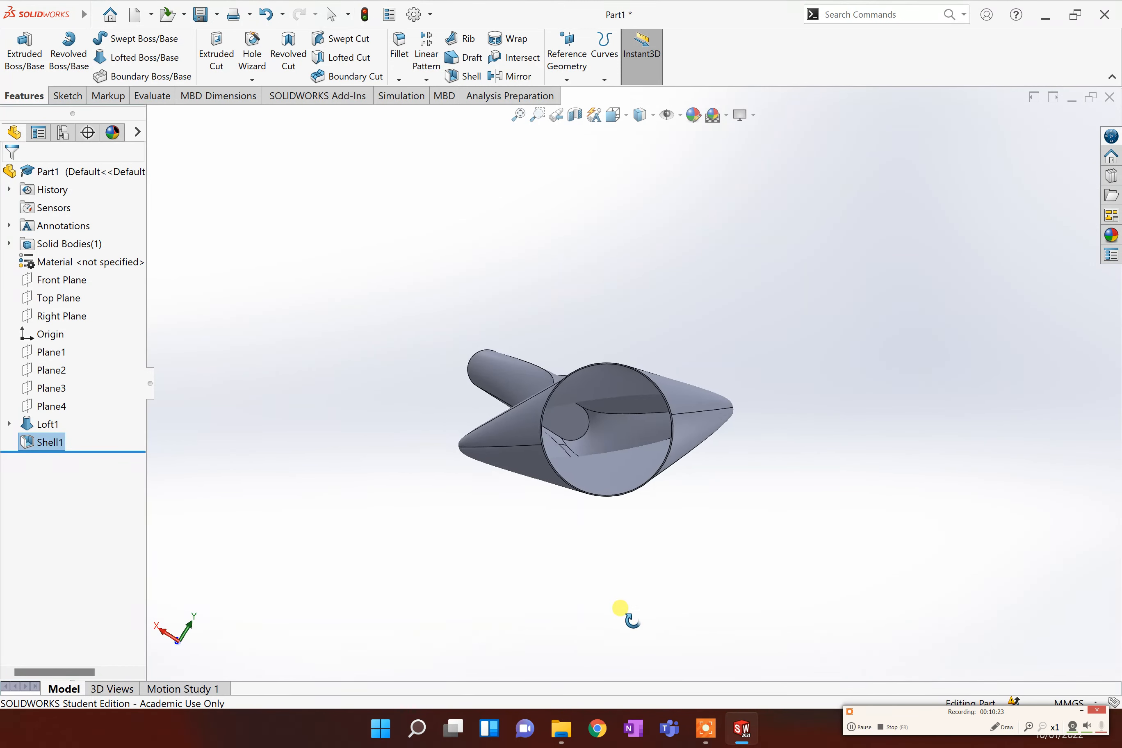
pyautogui.moveTo(635, 557); pyautogui.dragTo(454, 485, button='middle')
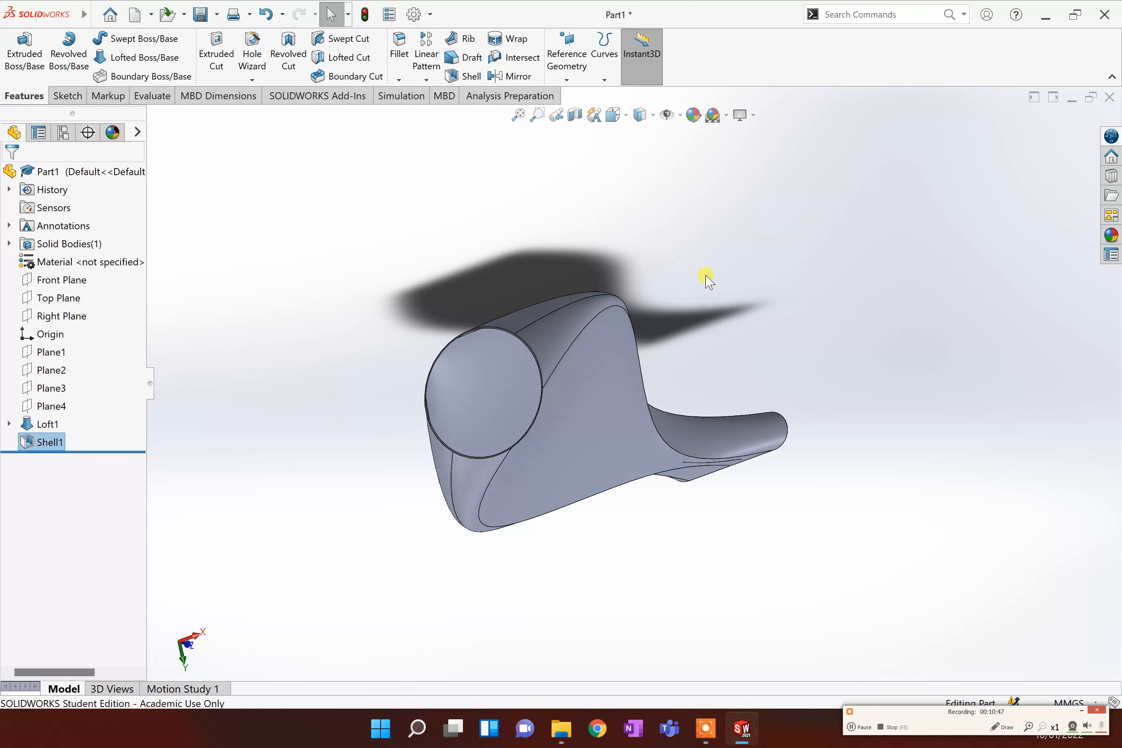
# Delete the shell feature from the part
pyautogui.rightClick(33, 447)
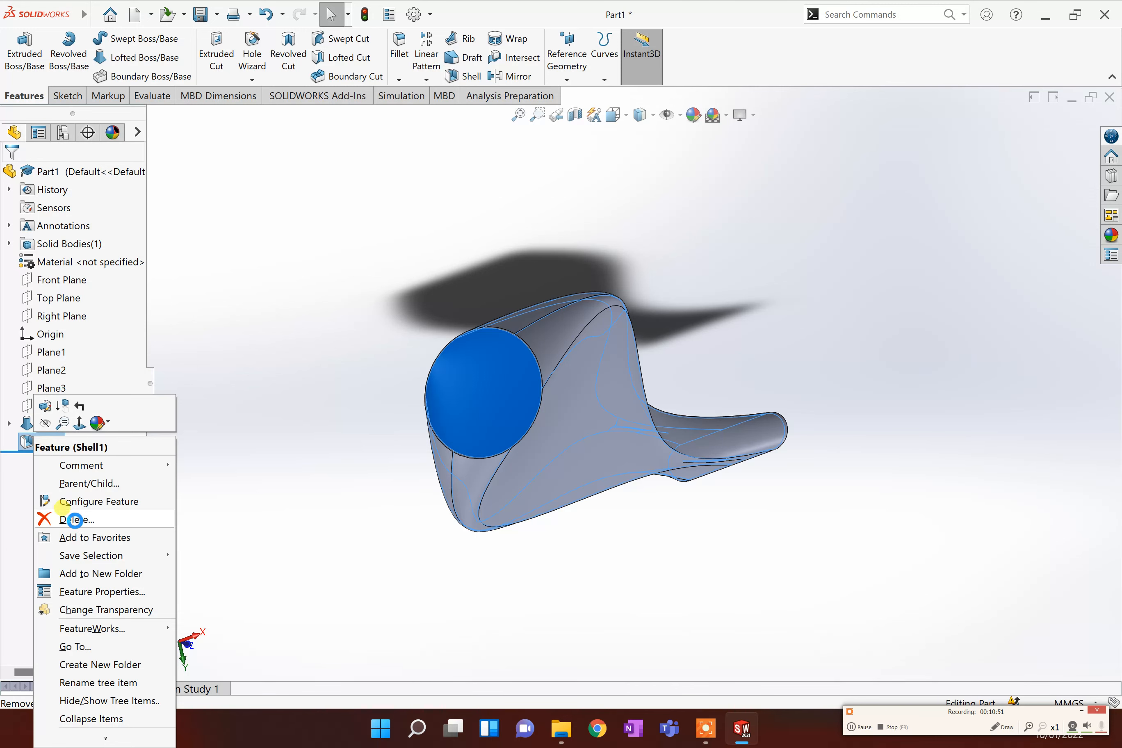
pyautogui.click(75, 520)
pyautogui.click(549, 197)
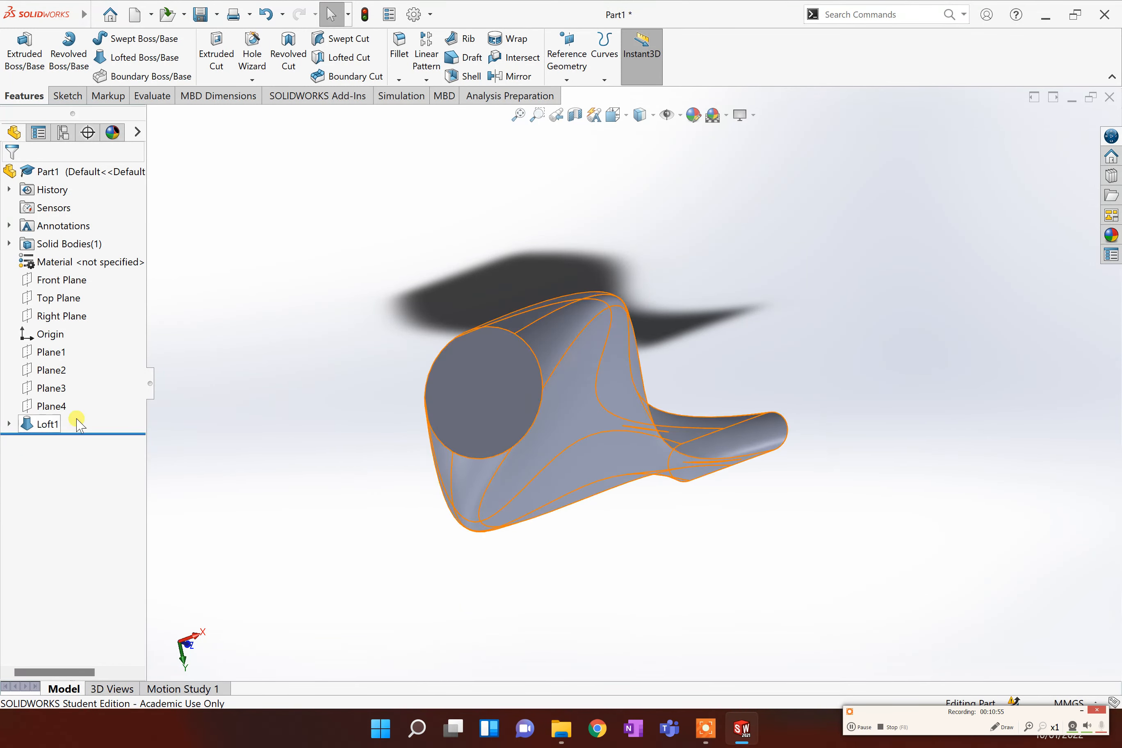
# Enlarge and rotate the loft's hexagon profile in Sketch3 by moving its upper vertex to about X 88.5, Y 199.6 mm, and close the sketch
pyautogui.click(9, 424)
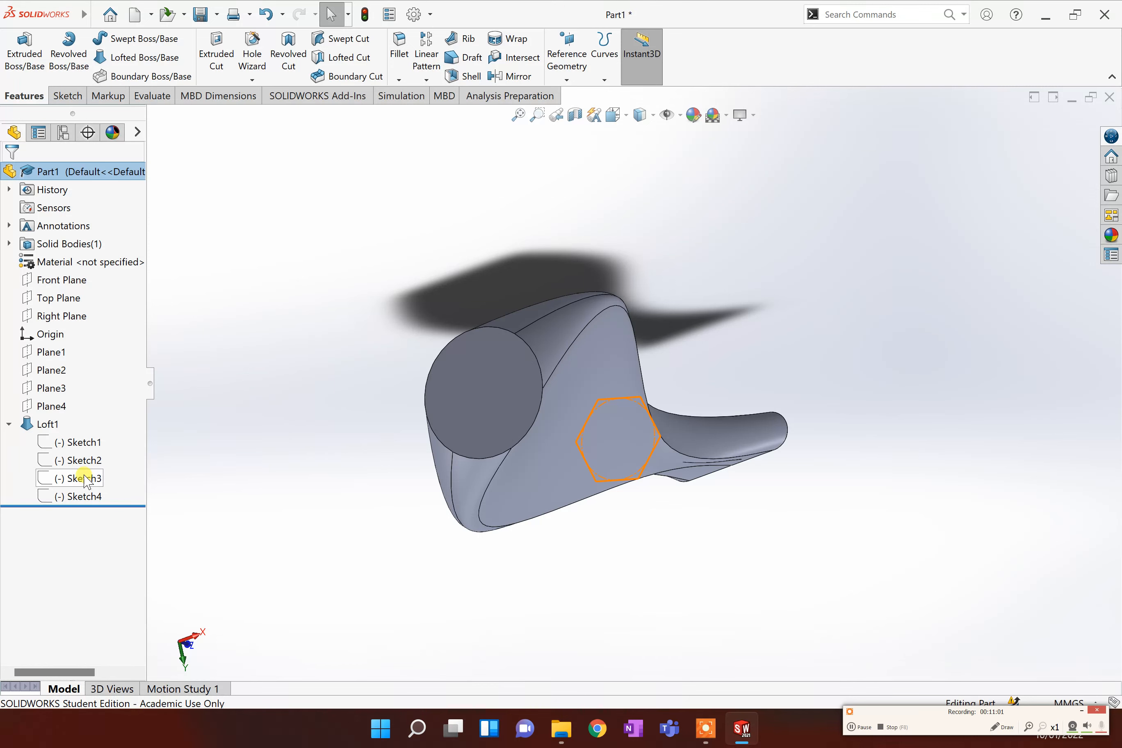
pyautogui.click(10, 424)
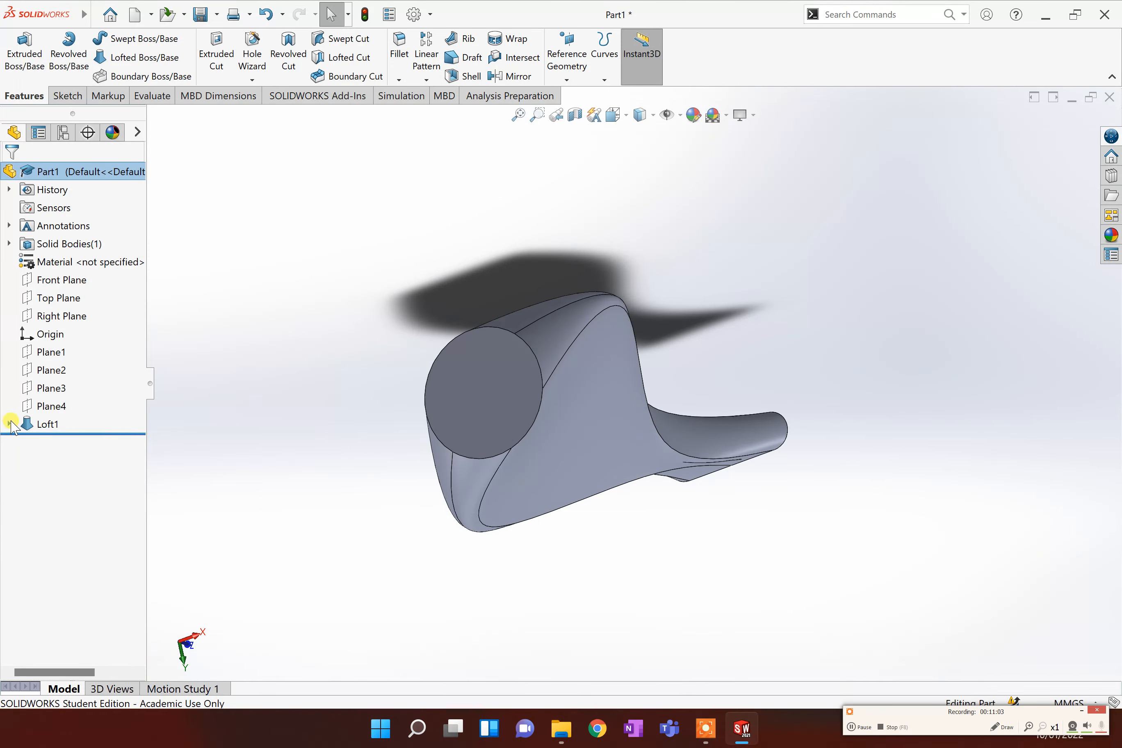
pyautogui.click(9, 424)
pyautogui.doubleClick(85, 480)
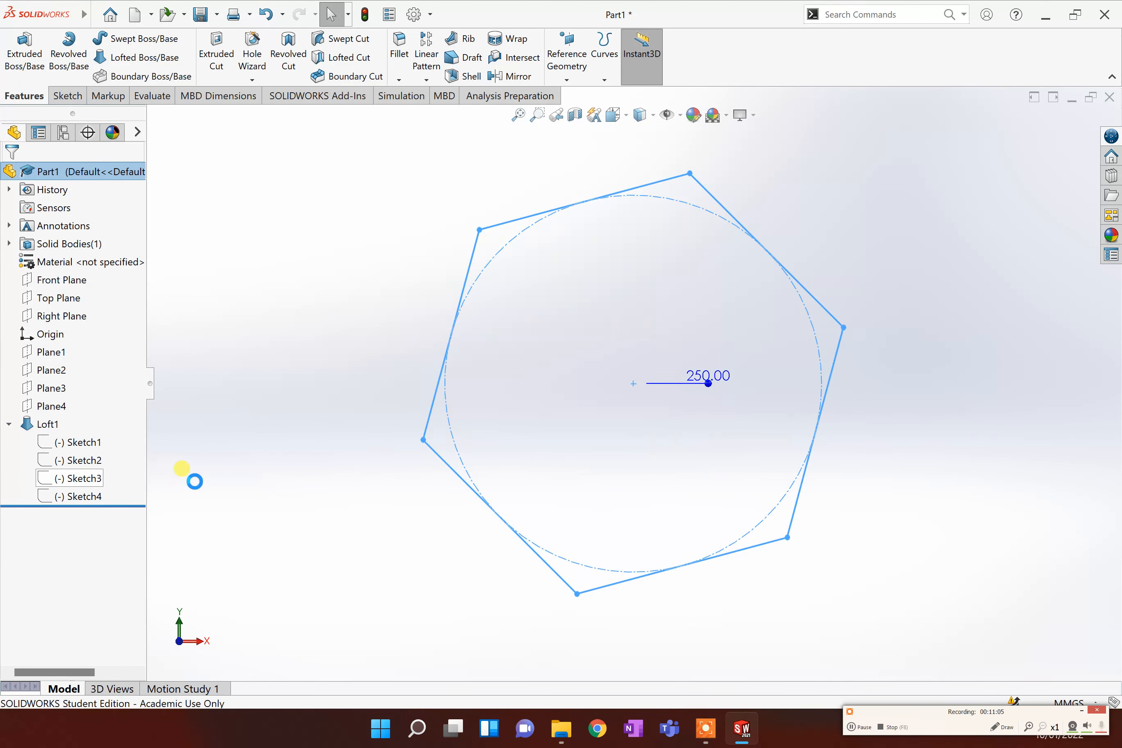
pyautogui.scroll(-3, 675, 391)
pyautogui.scroll(6, 675, 391)
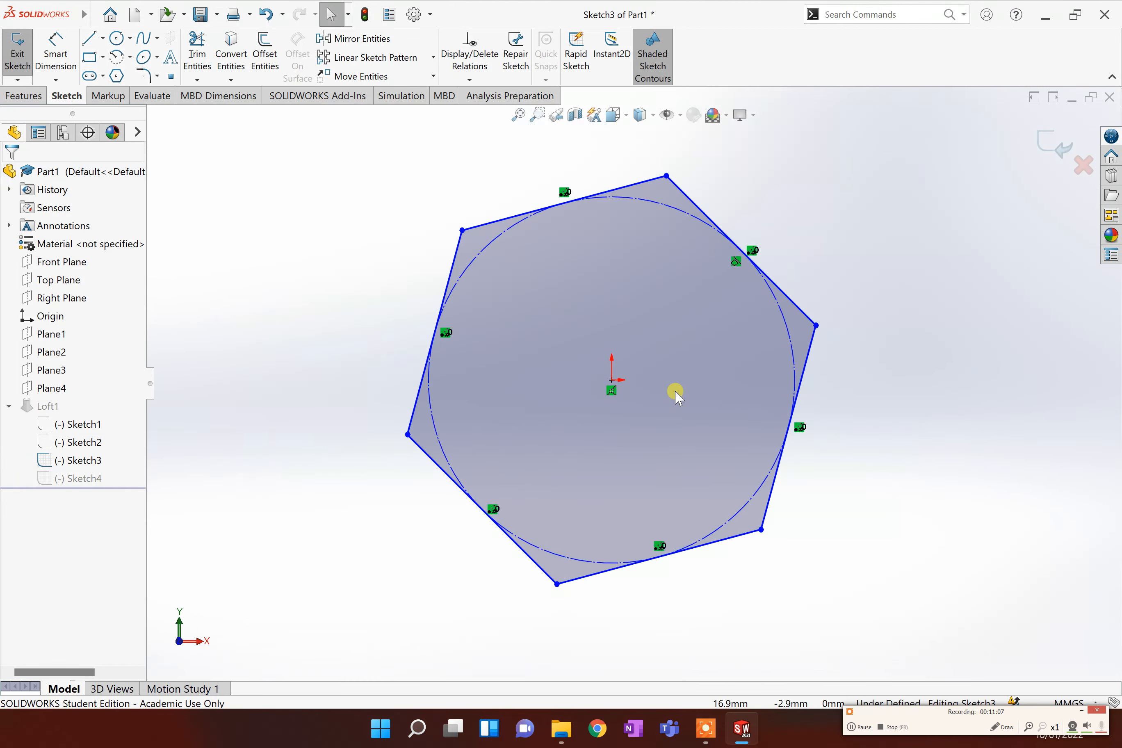
pyautogui.scroll(2, 676, 314)
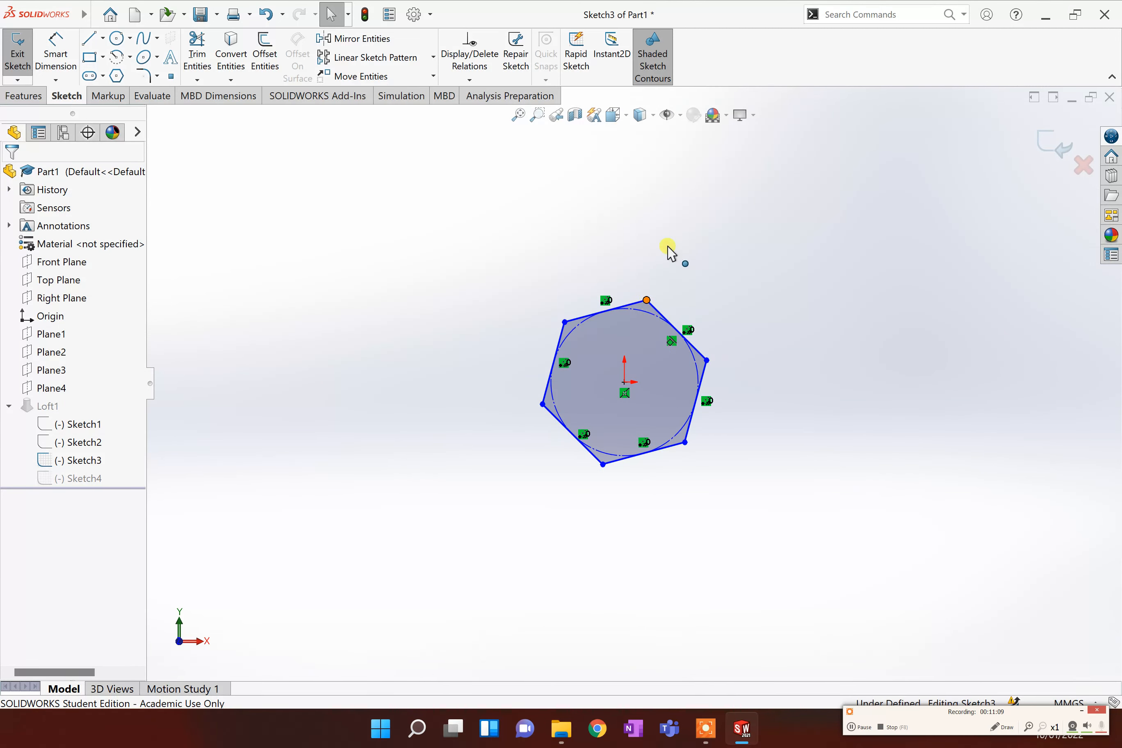
pyautogui.moveTo(701, 203); pyautogui.dragTo(719, 182)
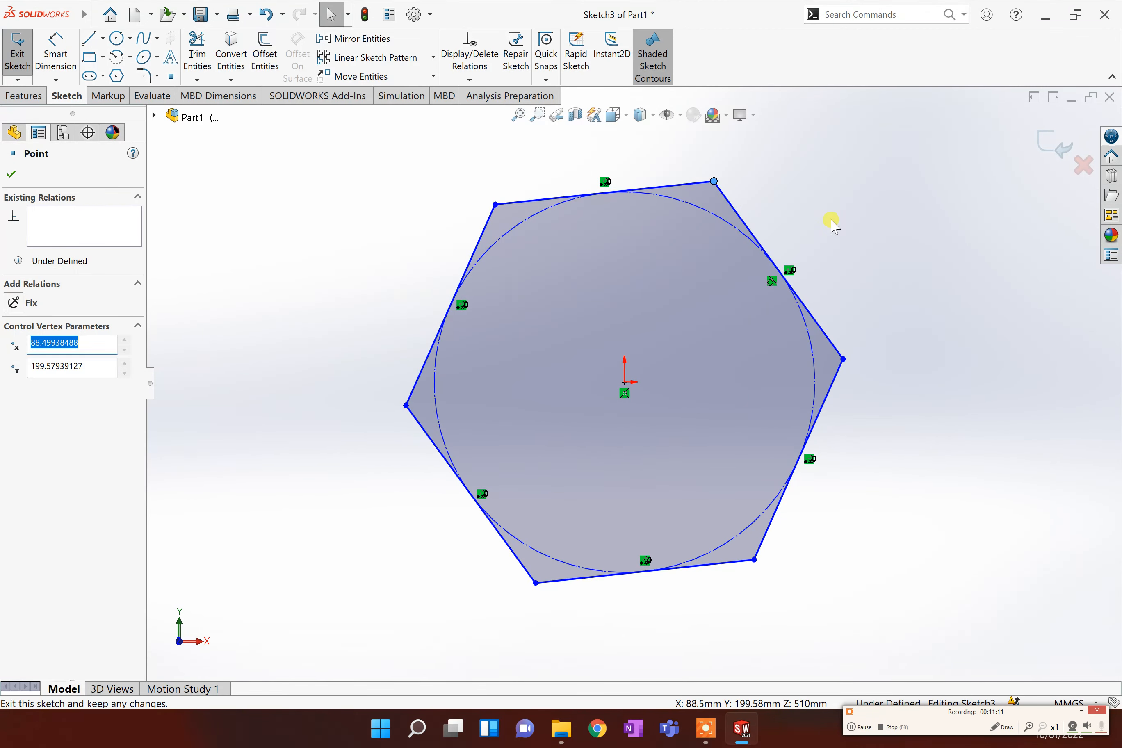
pyautogui.scroll(-2, 855, 208)
pyautogui.scroll(4, 854, 207)
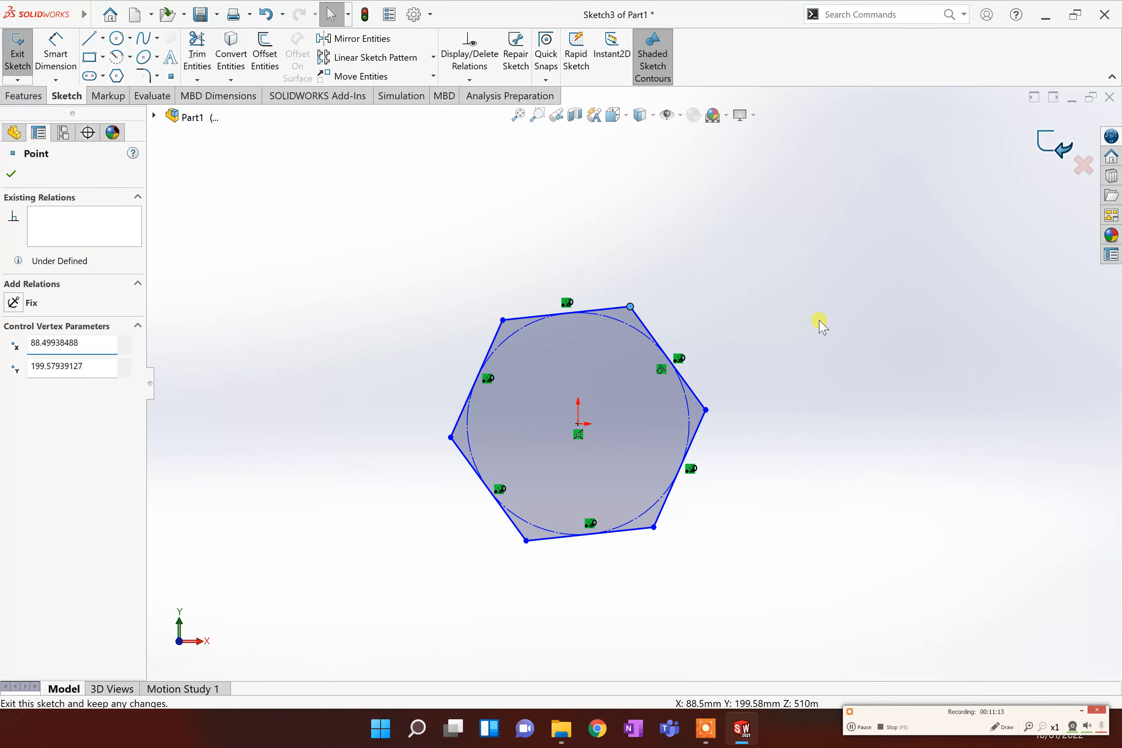
pyautogui.click(781, 330)
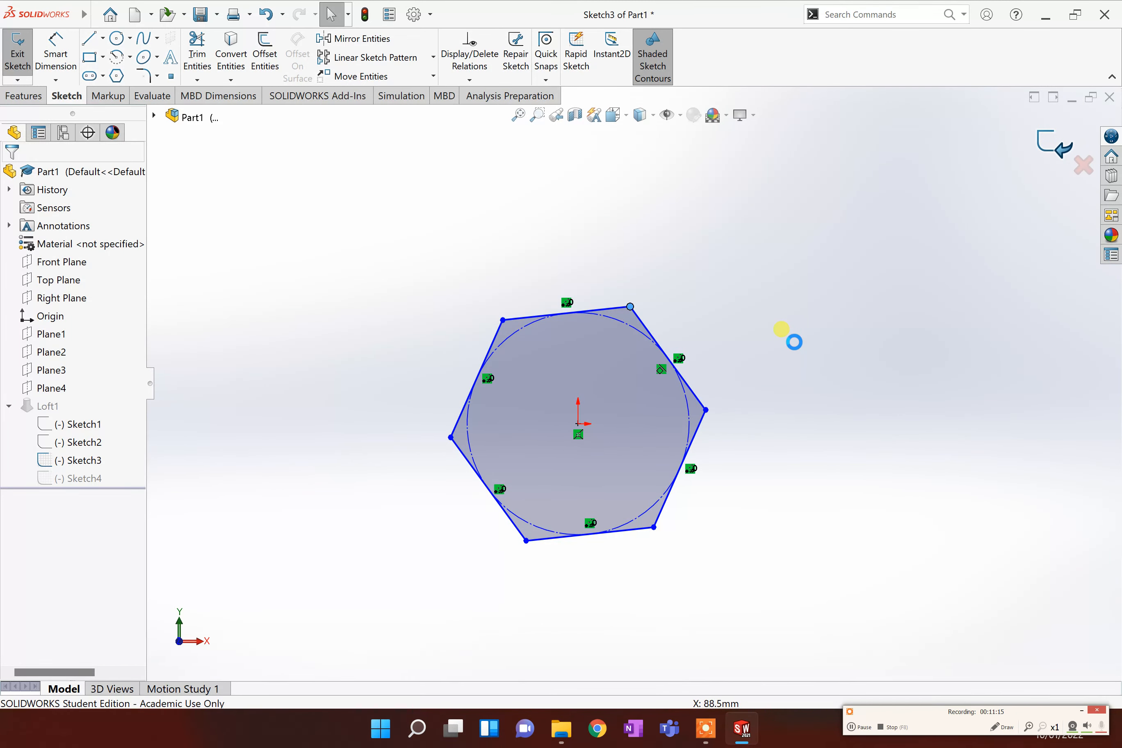
pyautogui.moveTo(710, 479)
pyautogui.mouseDown(button='middle')
pyautogui.moveTo(528, 442)
pyautogui.moveTo(431, 338)
pyautogui.moveTo(511, 466)
pyautogui.moveTo(798, 488)
pyautogui.moveTo(922, 328)
pyautogui.moveTo(747, 380)
pyautogui.moveTo(637, 376)
pyautogui.moveTo(463, 419)
pyautogui.moveTo(403, 388)
pyautogui.moveTo(493, 398)
pyautogui.moveTo(779, 473)
pyautogui.moveTo(846, 554)
pyautogui.moveTo(1012, 601)
pyautogui.moveTo(858, 548)
pyautogui.moveTo(852, 516)
pyautogui.moveTo(972, 445)
pyautogui.moveTo(251, 328)
pyautogui.mouseUp(button='middle')
pyautogui.moveTo(386, 391); pyautogui.dragTo(510, 279, button='middle')
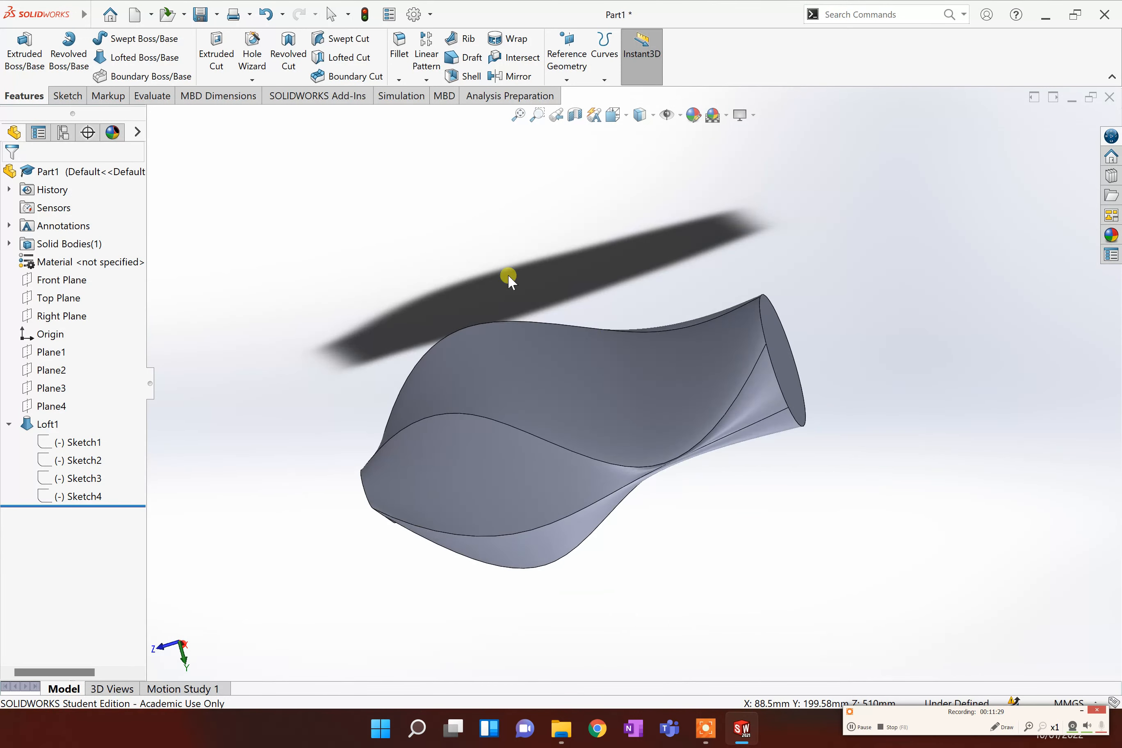
pyautogui.click(885, 727)
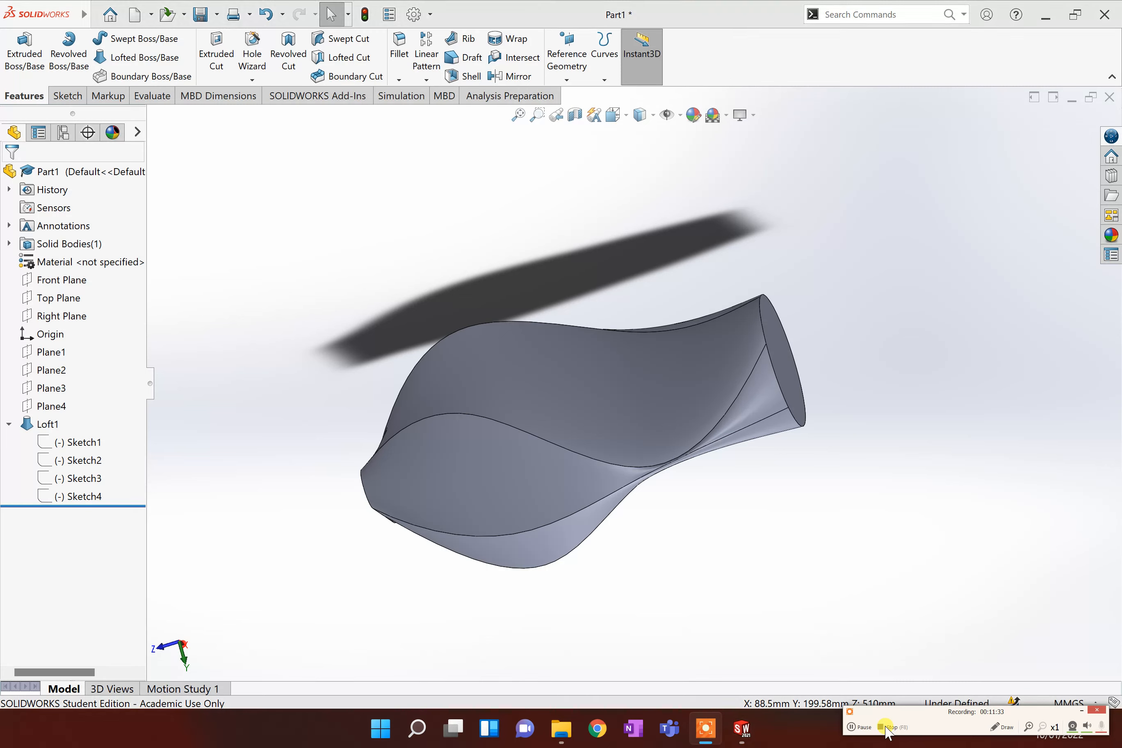